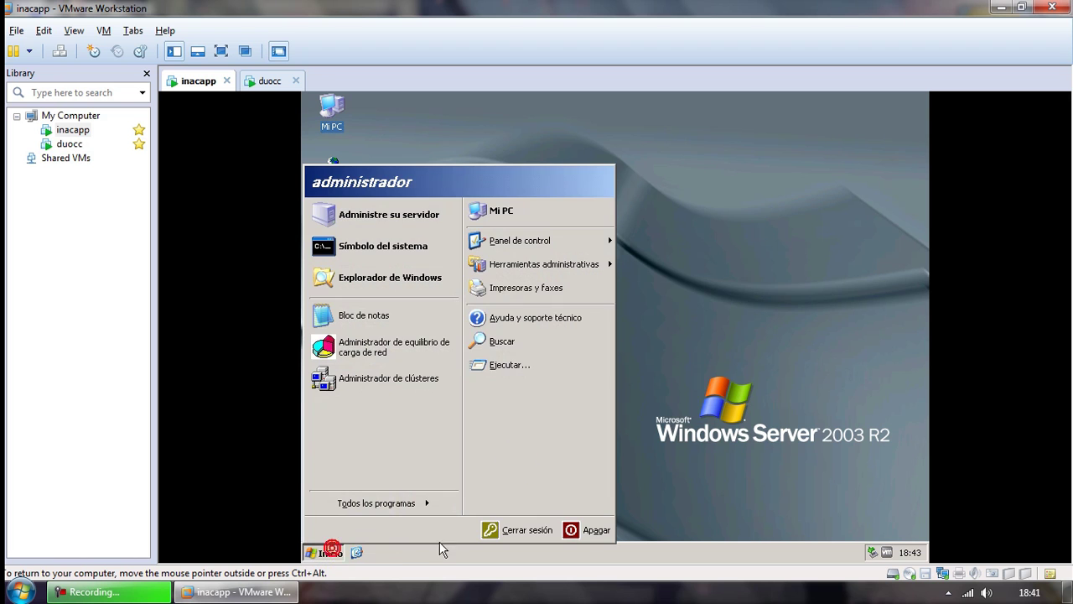
Copy the Directiva de seguridad de dominio administrative tool to the desktop and place it below the Dominios y confianzas shortcut
mouse_move(557, 277)
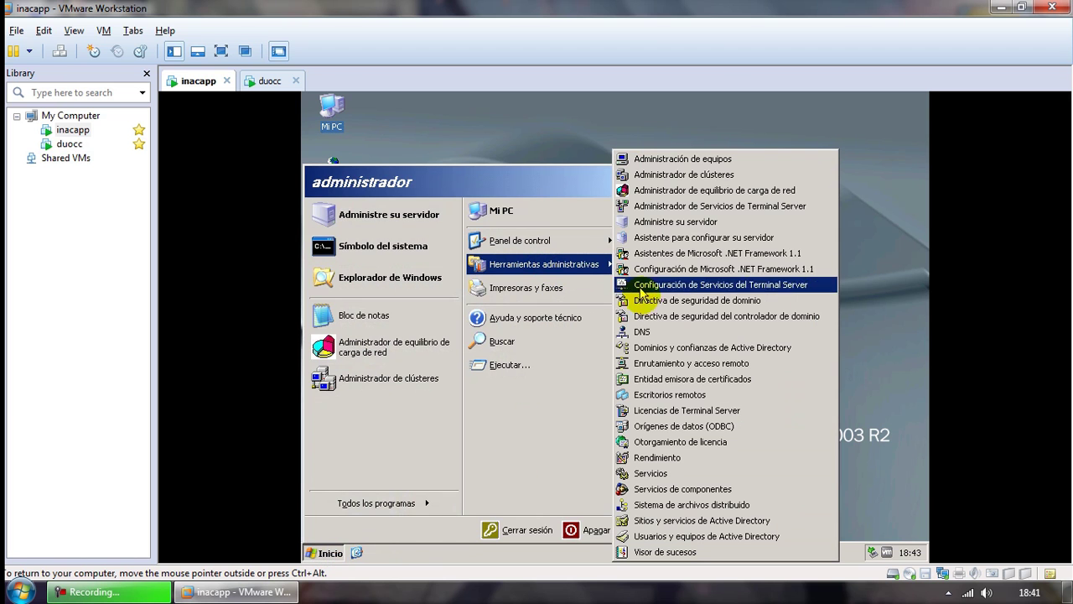
right_click(692, 306)
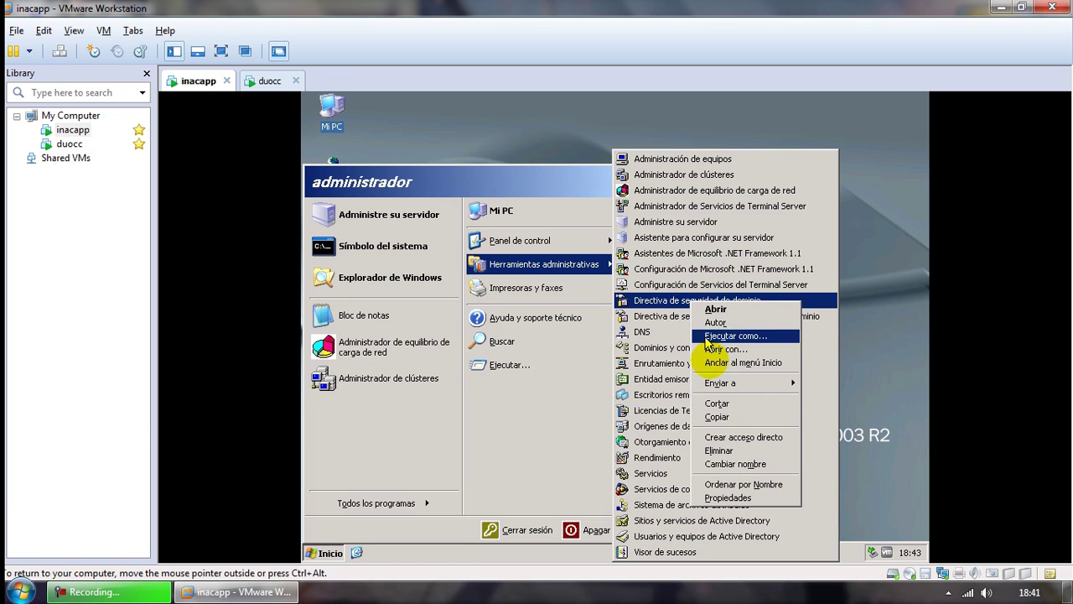
click(720, 415)
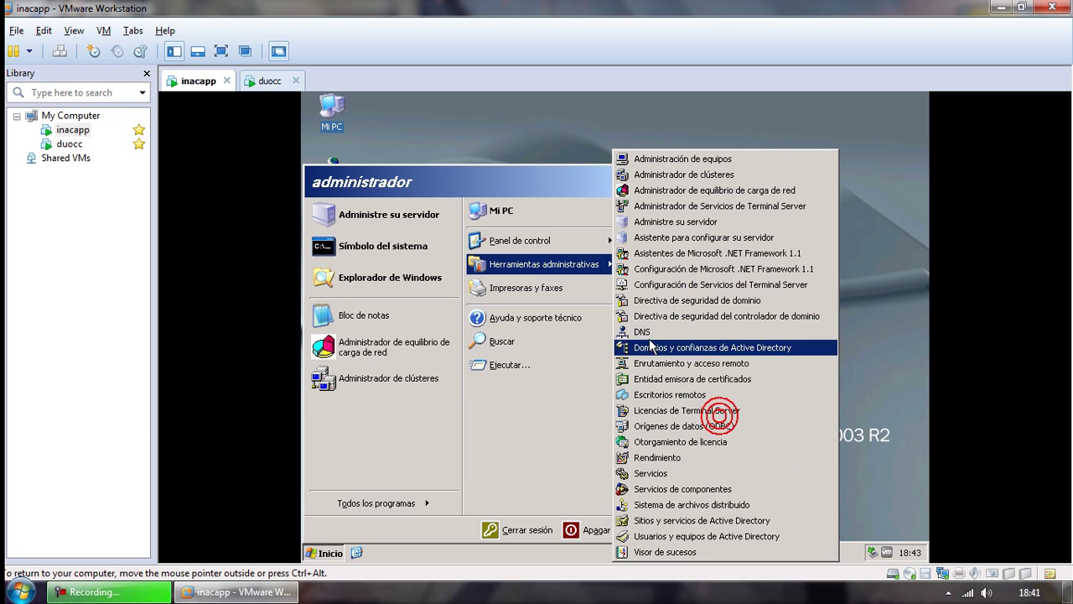
click(515, 144)
right_click(520, 145)
click(541, 180)
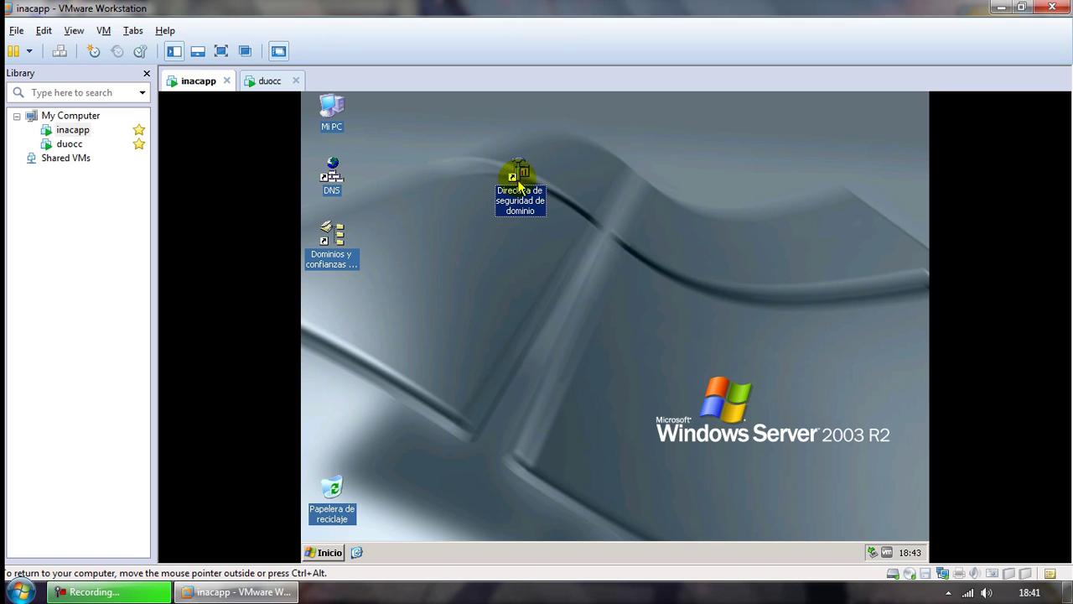
drag(434, 254, 351, 302)
click(378, 293)
Open Directiva de seguridad de dominio maximized and display the Directiva de contraseñas policies under Directivas de cuenta
click(331, 306)
double_click(329, 303)
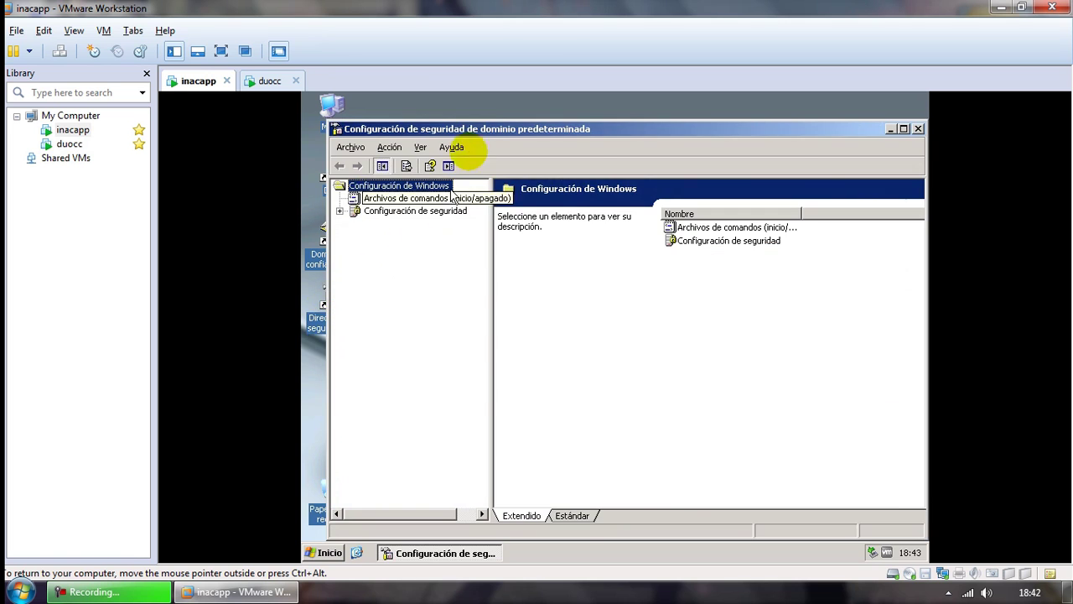
double_click(483, 128)
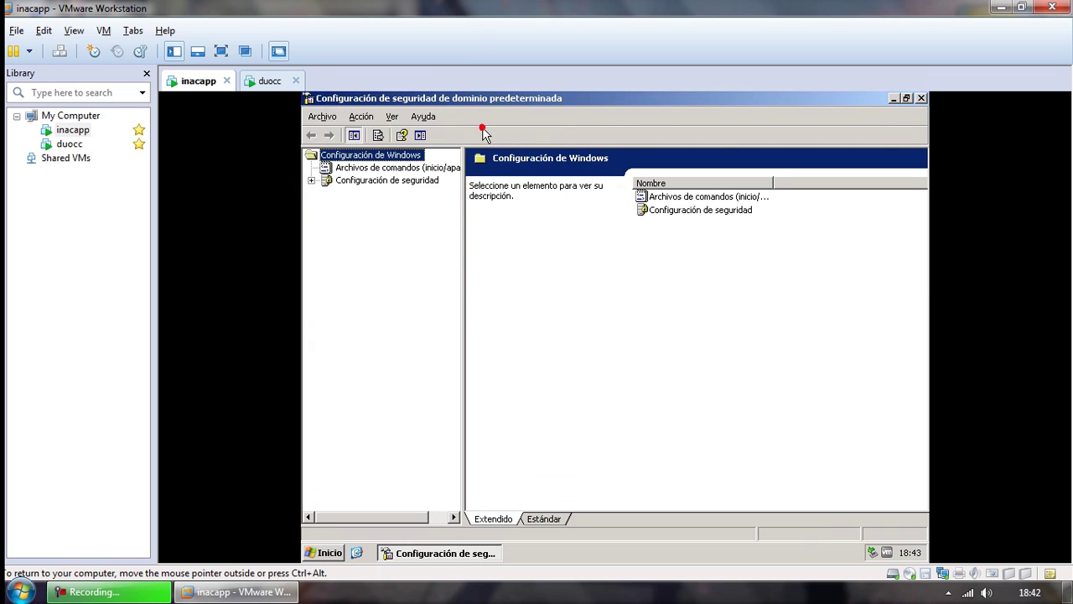
click(311, 180)
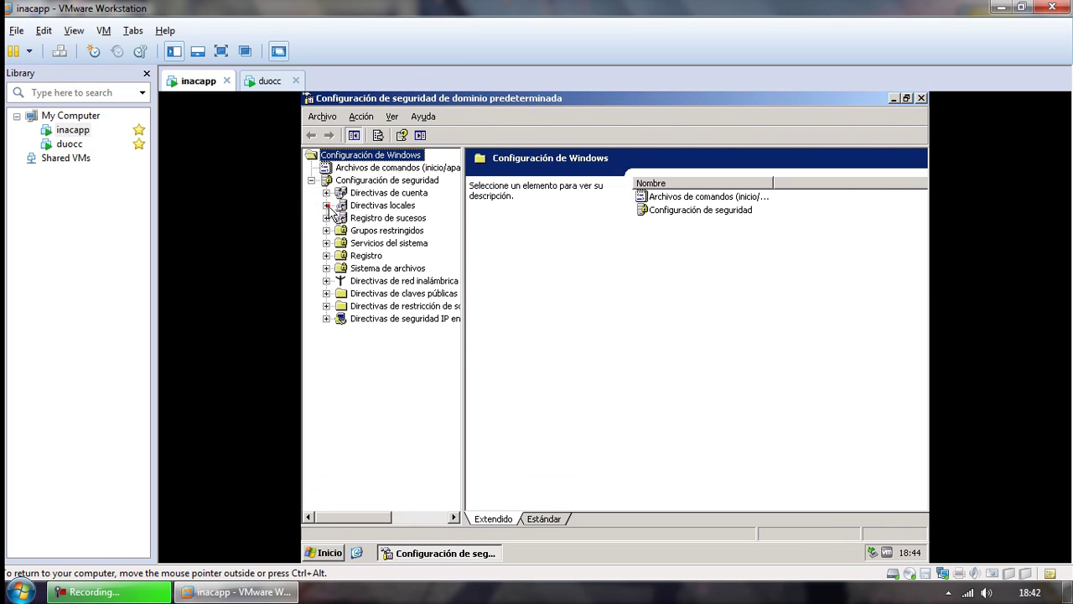
click(326, 205)
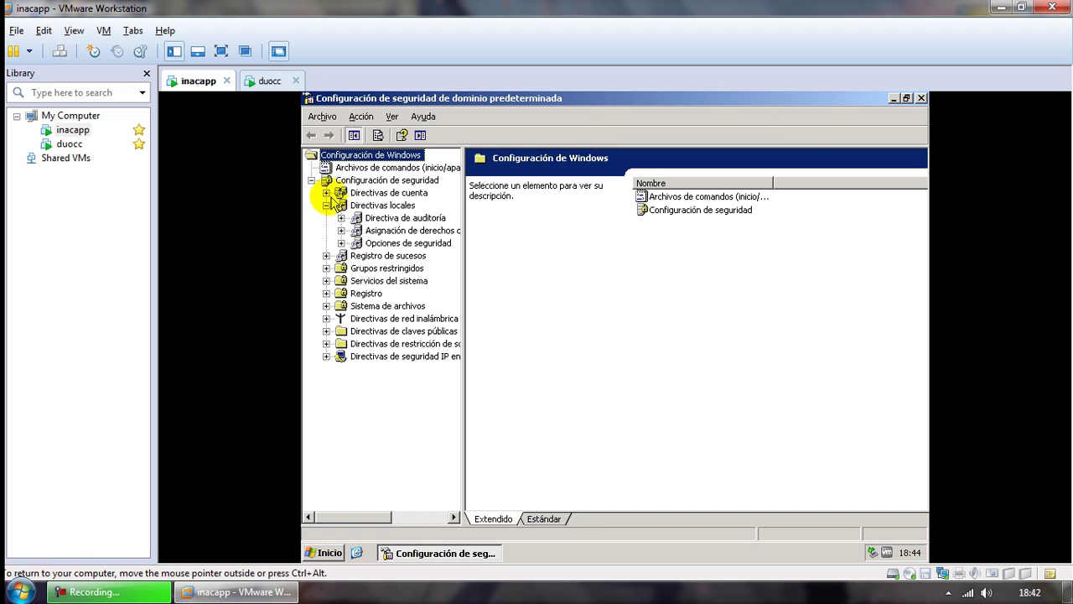
click(325, 193)
click(373, 206)
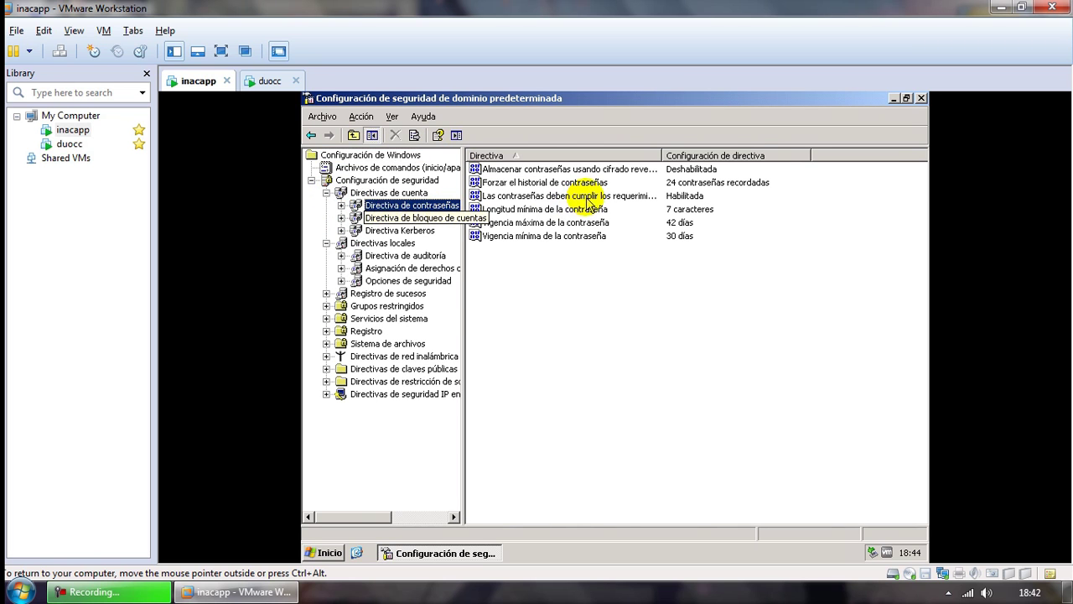
Set the password complexity requirements policy to Deshabilitada and apply it
click(587, 196)
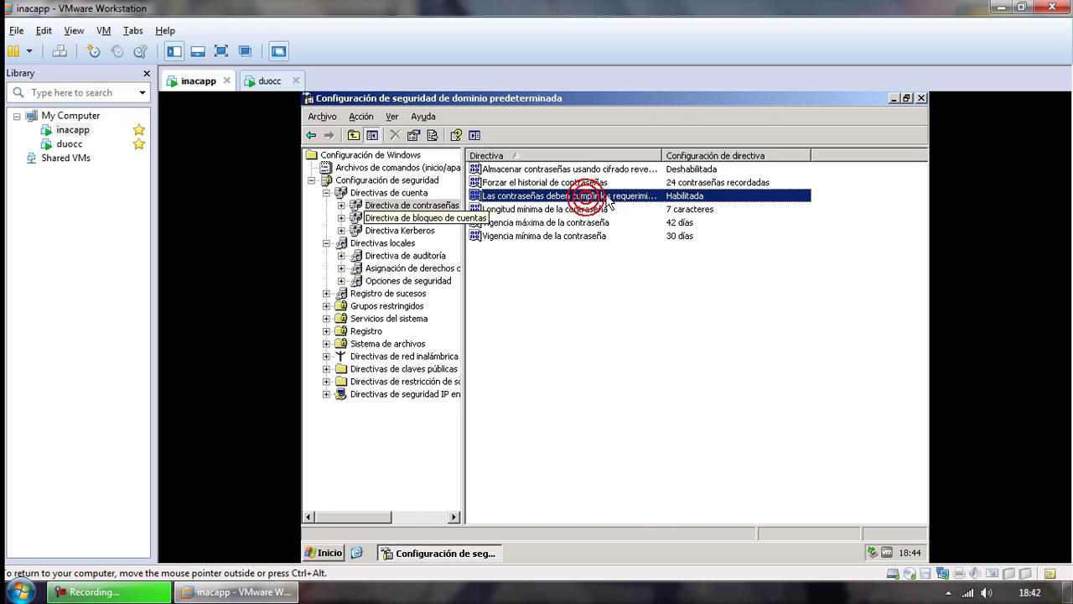
double_click(551, 196)
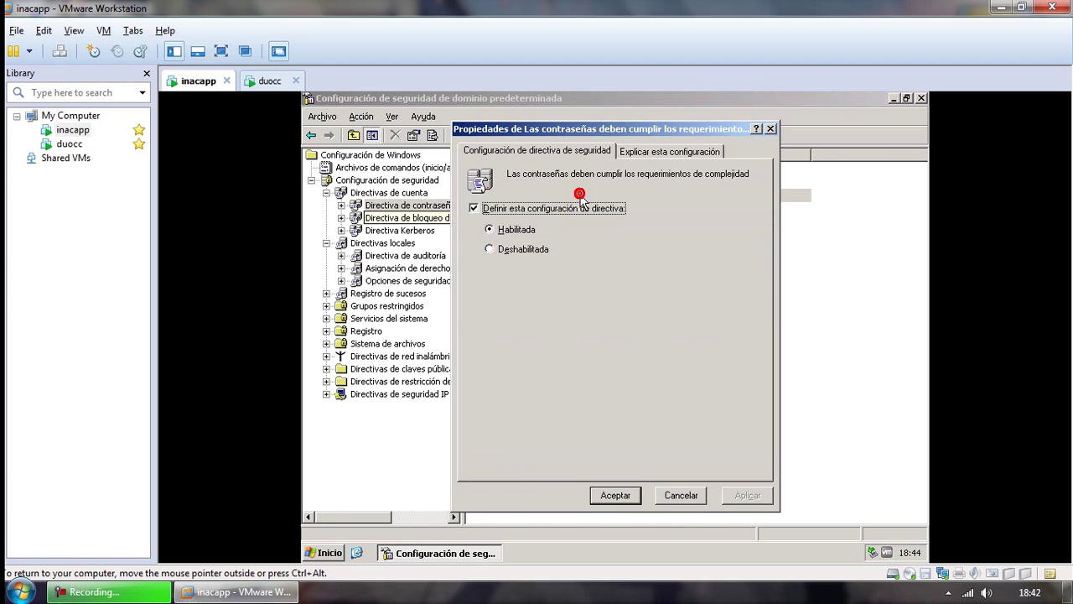
click(511, 249)
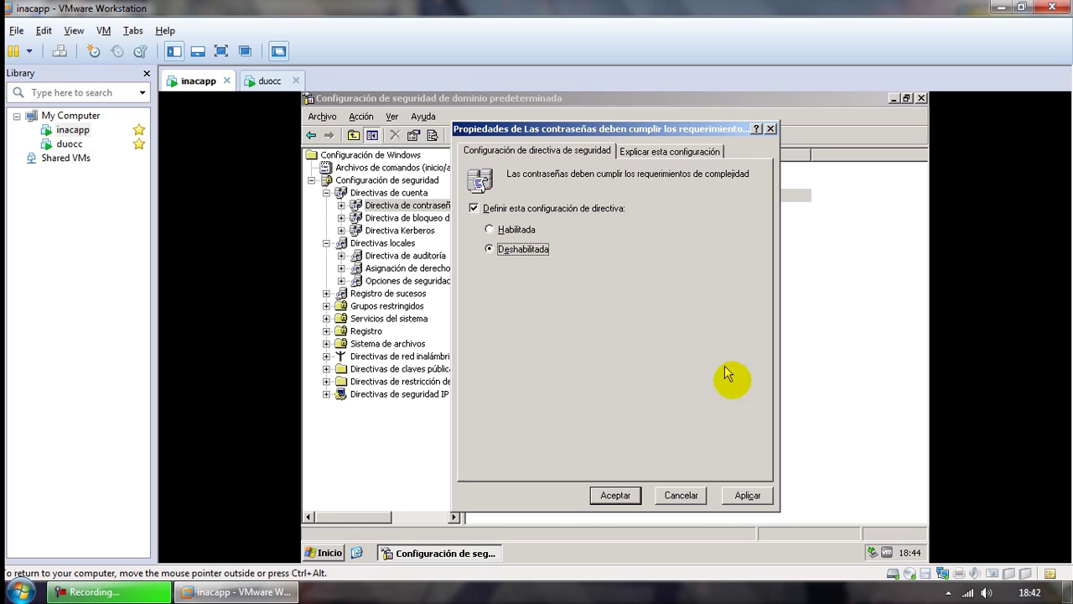
click(745, 495)
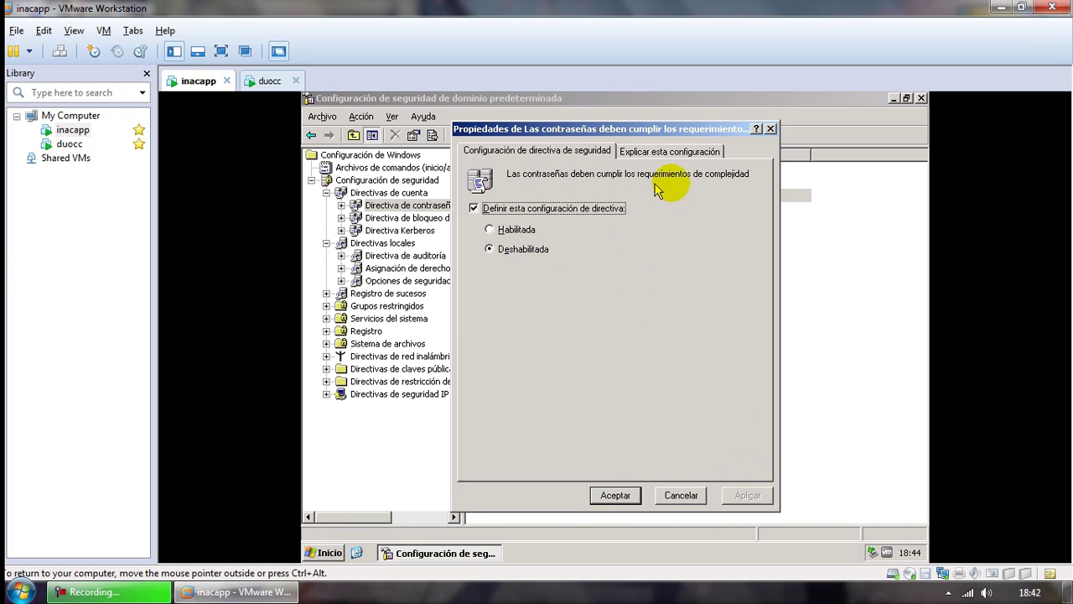
click(615, 495)
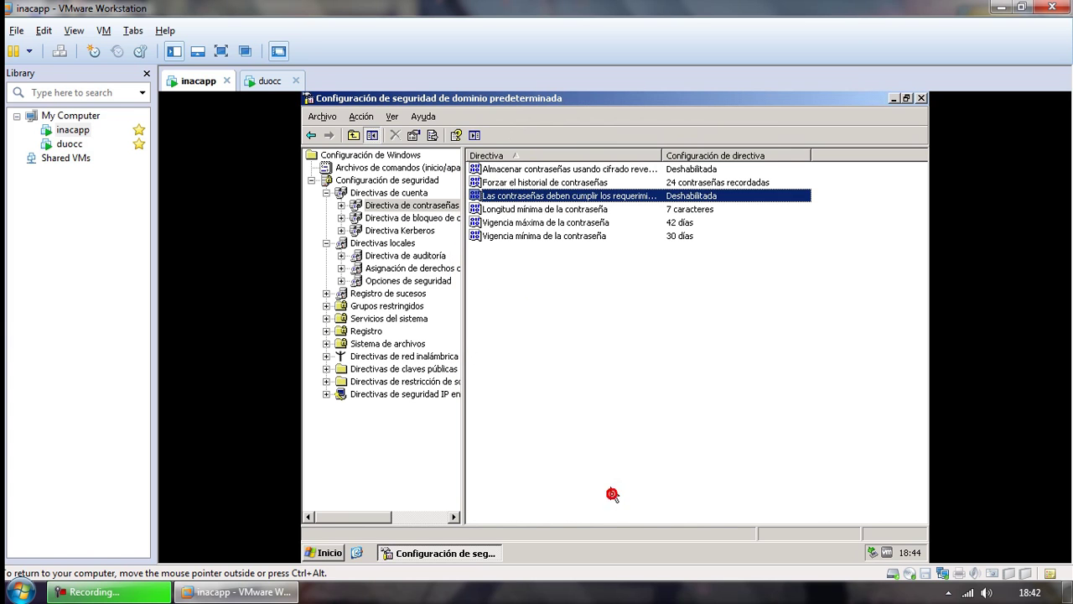
Set the Longitud mínima de la contraseña policy to 5 characters
click(521, 208)
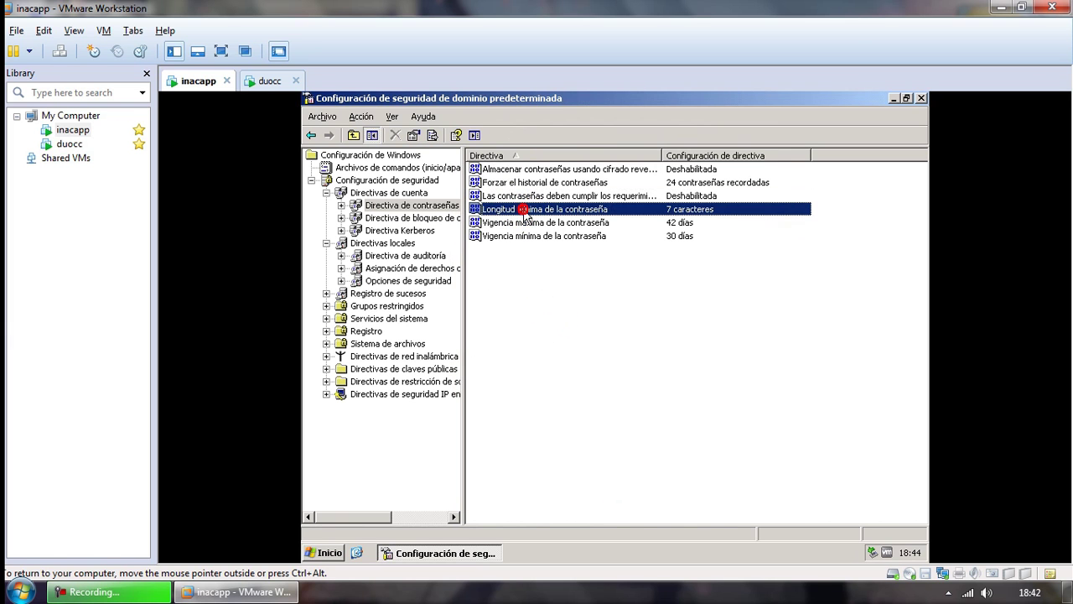
right_click(525, 214)
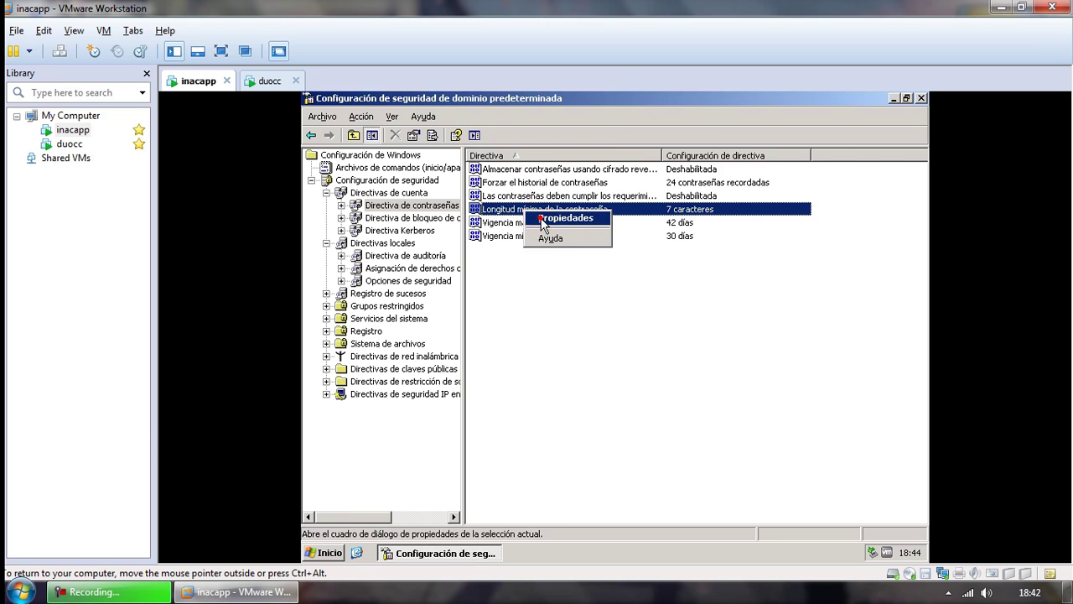
click(542, 219)
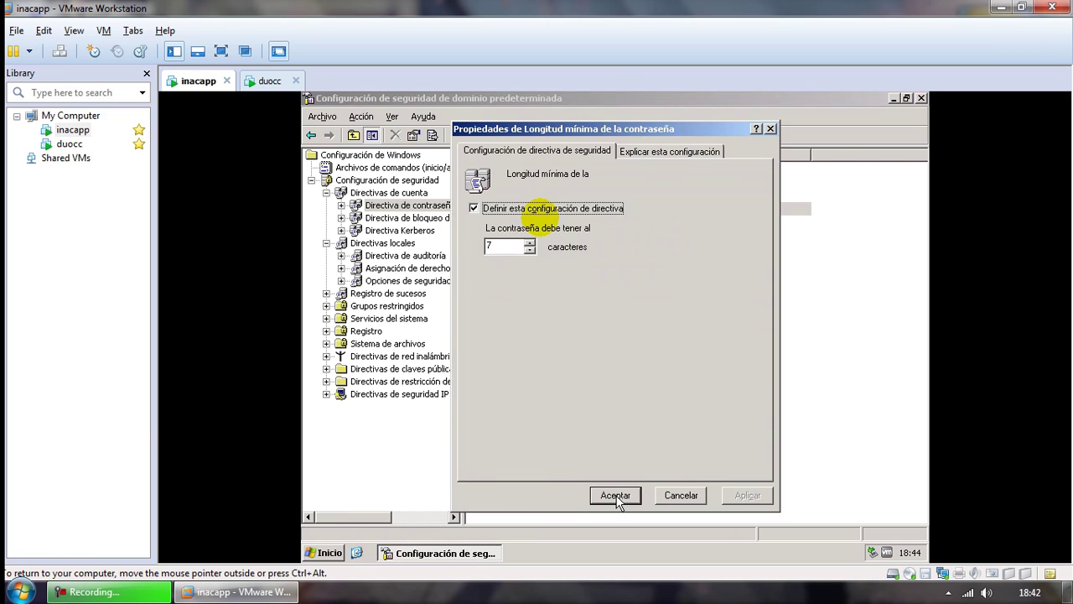
click(528, 250)
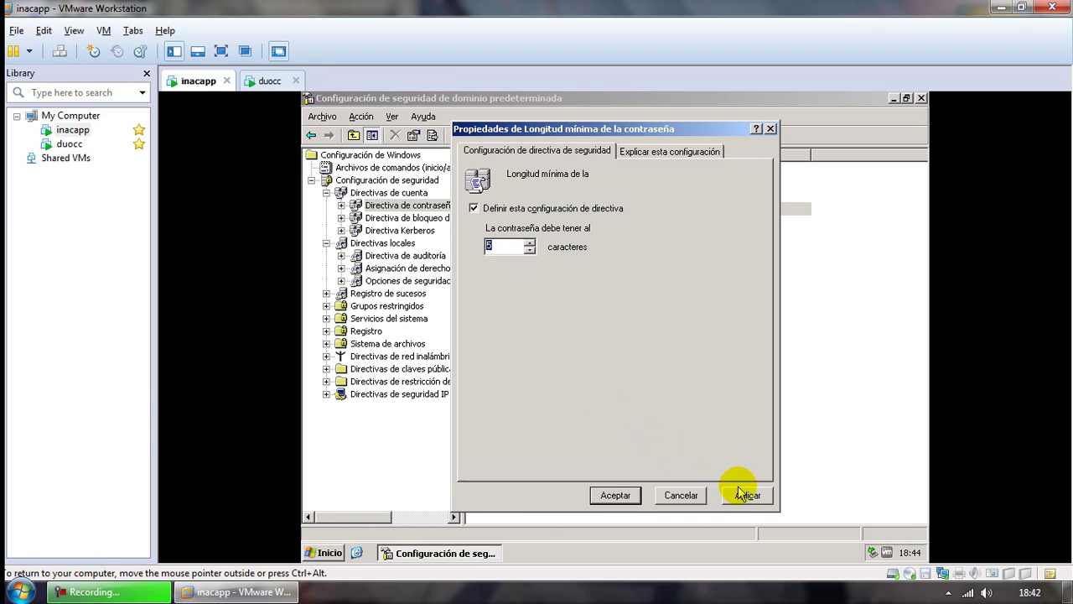
click(615, 496)
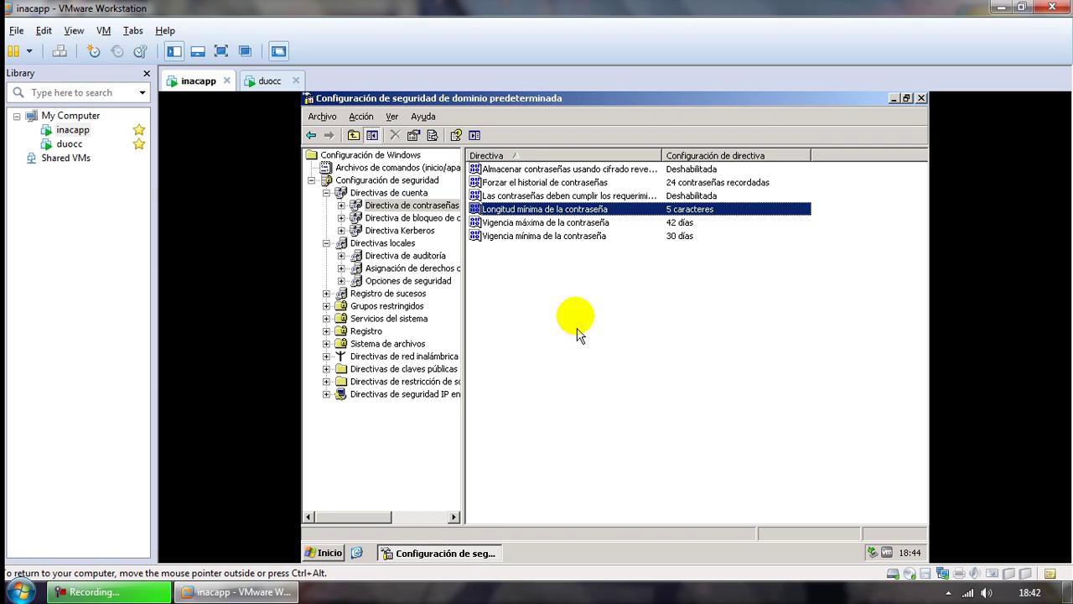
Leave Vigencia máxima de la contraseña undefined and accept the suggested undefined setting for Vigencia mínima de la contraseña
double_click(557, 223)
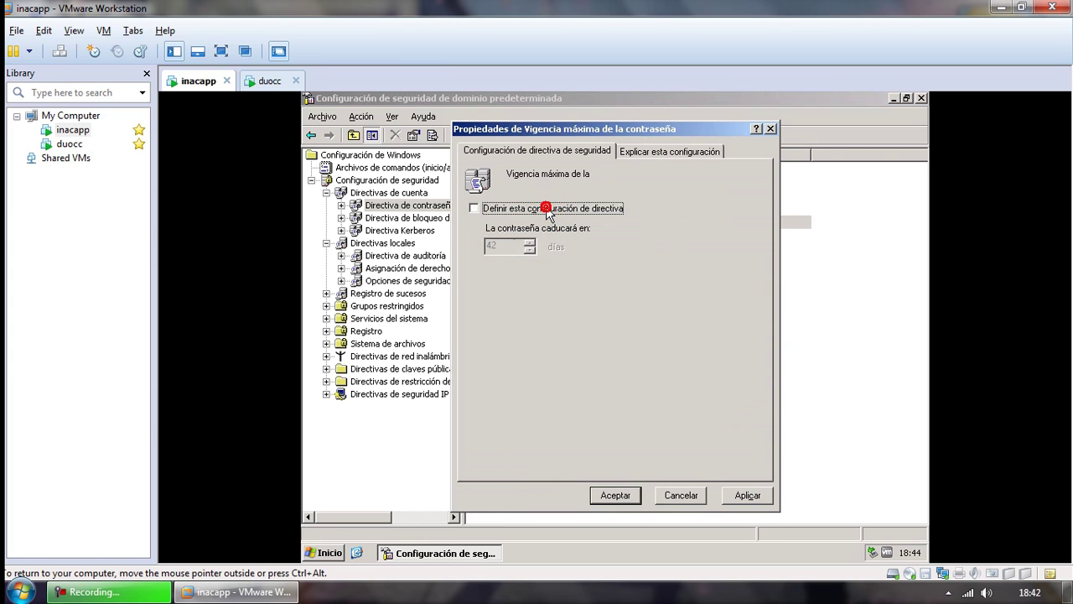
click(744, 495)
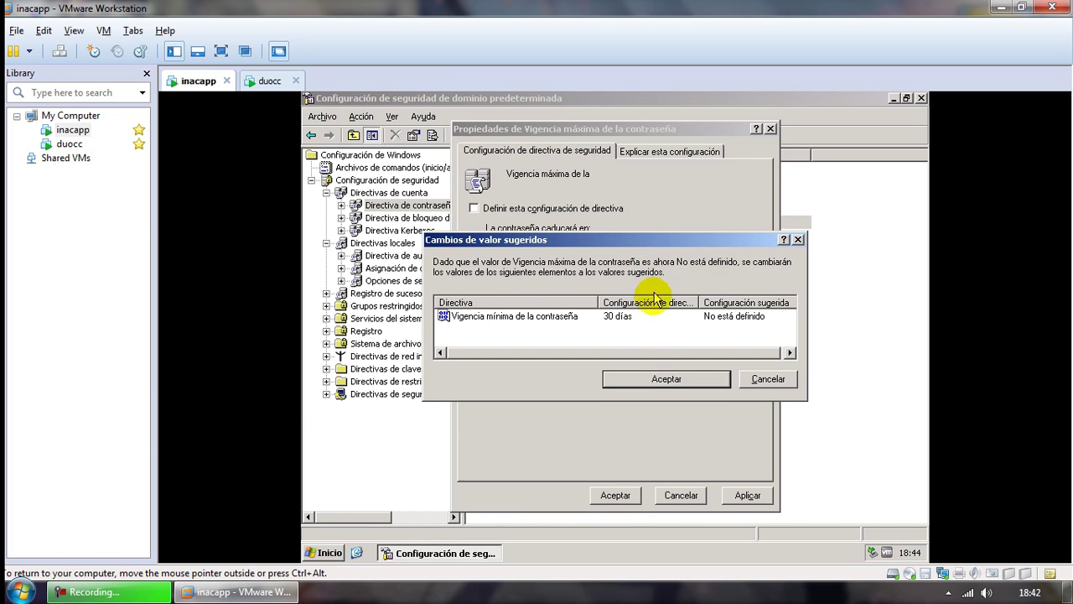
click(645, 381)
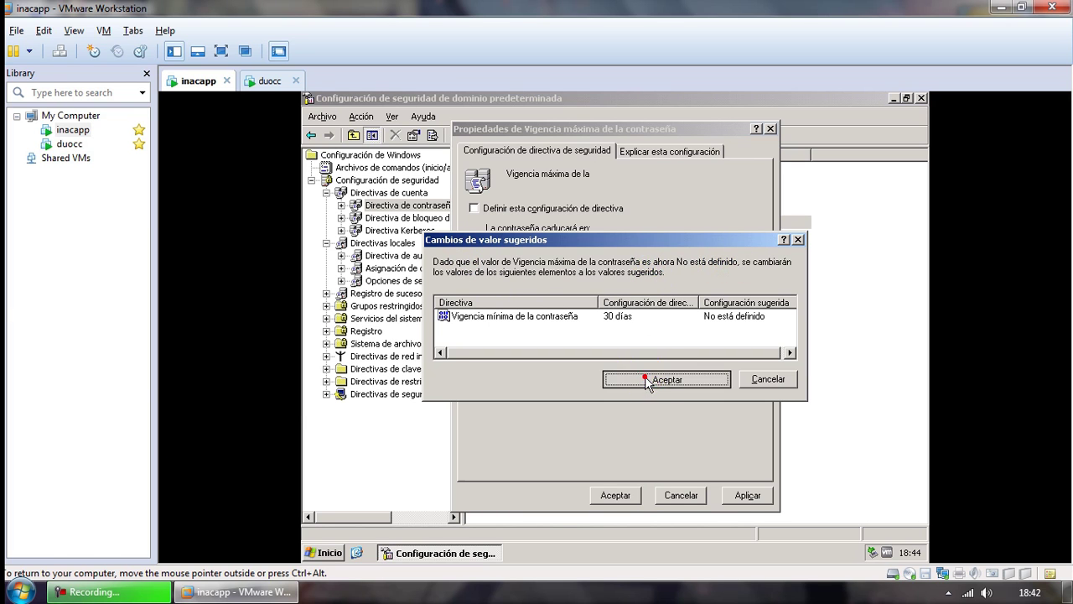
click(618, 495)
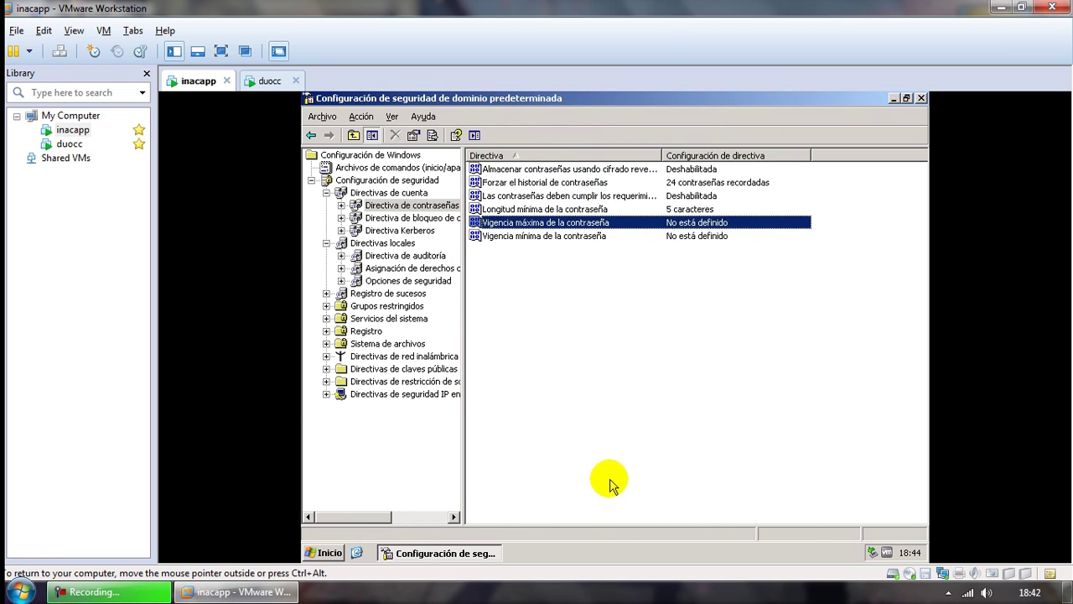
Run gpupdate /force to refresh the group policies, and close the domain security settings console
click(321, 553)
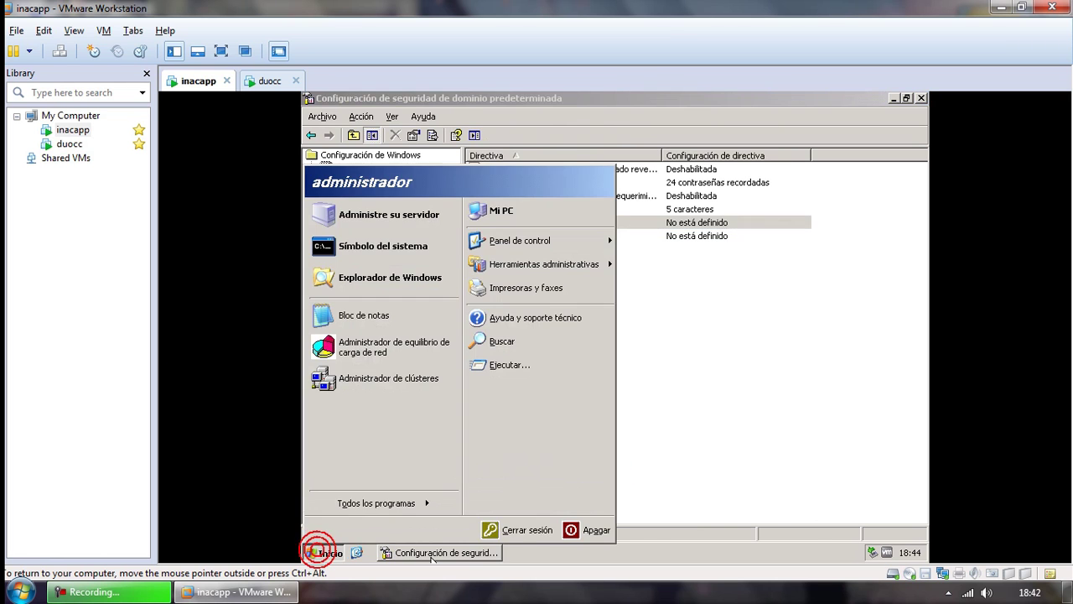
click(499, 366)
text(gpupdat)
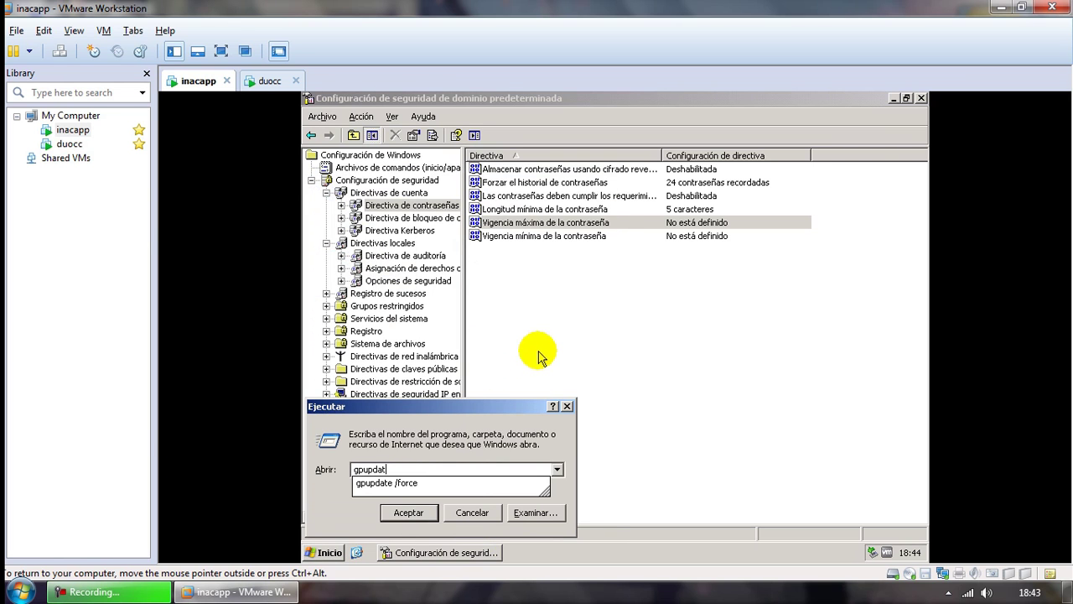
text(e /force)
key(Return)
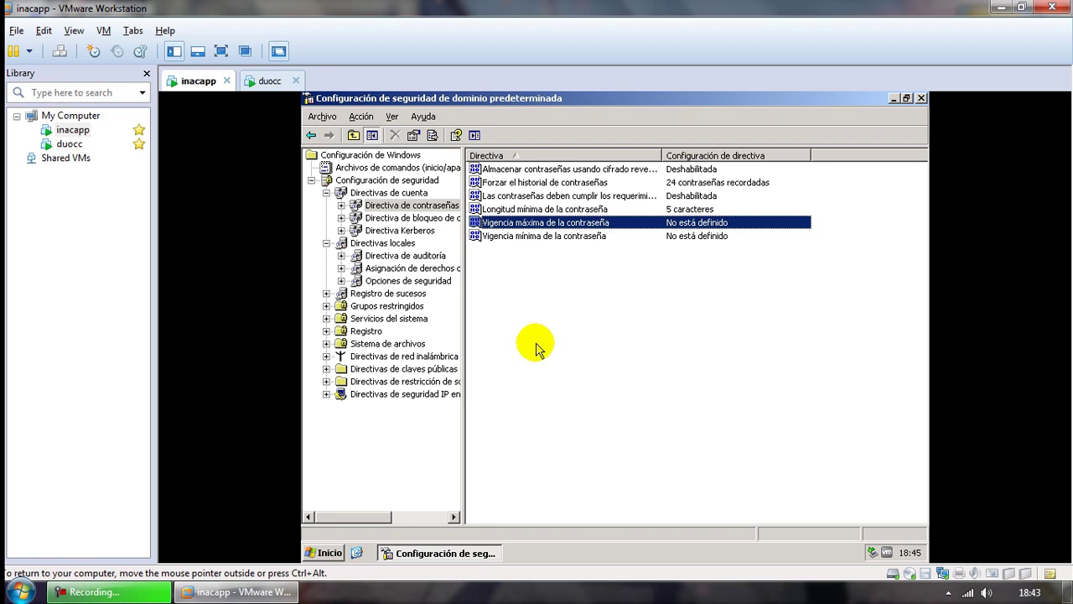
click(919, 98)
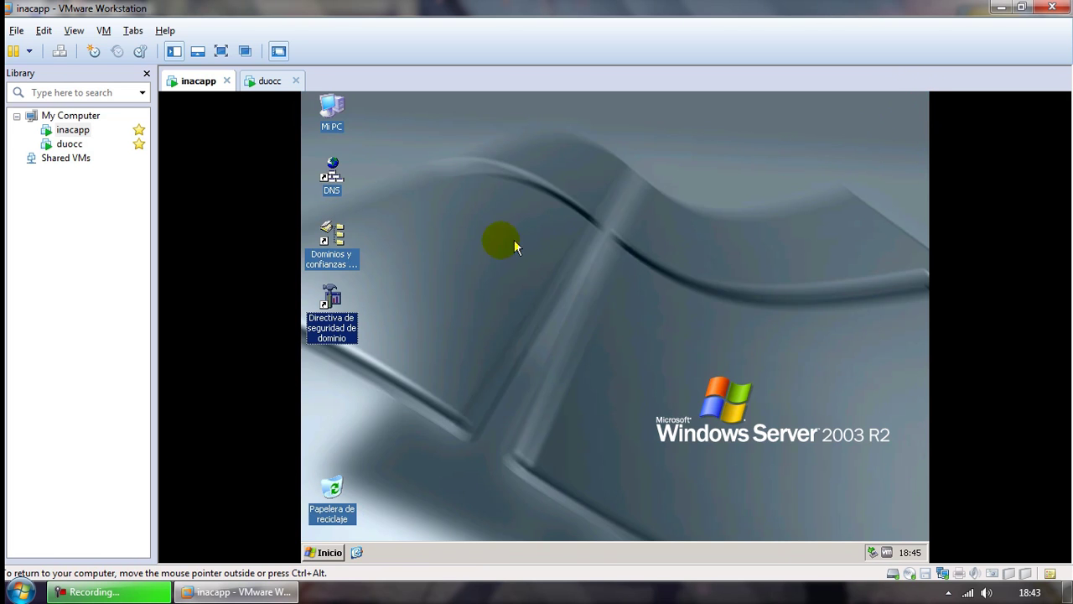
Copy the Usuarios y equipos de Active Directory tool to the desktop, place it below the Directiva de seguridad shortcut, and open it
click(322, 554)
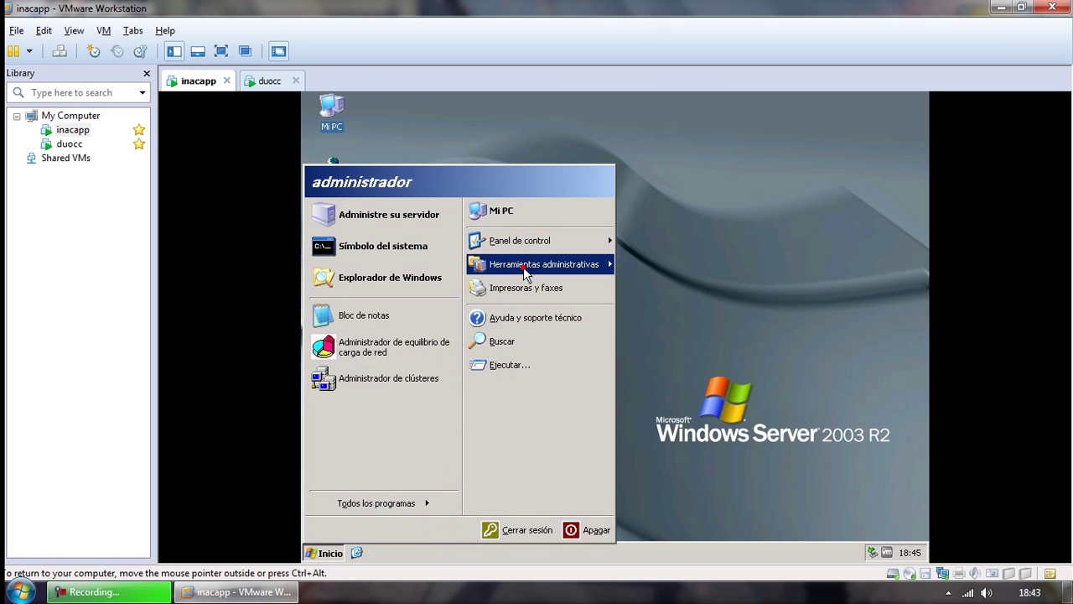
mouse_move(525, 270)
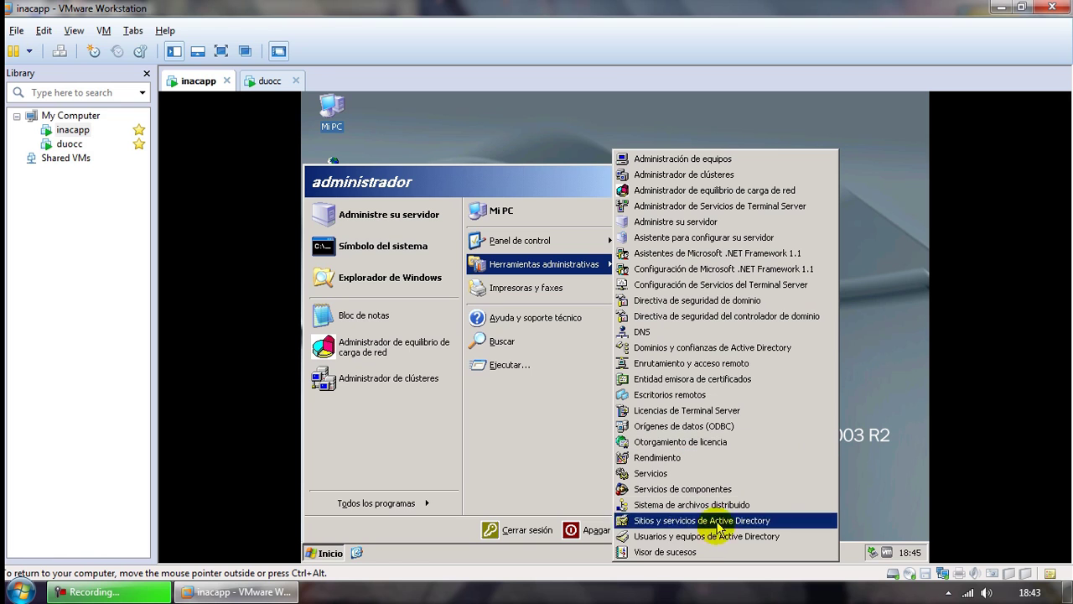
right_click(724, 537)
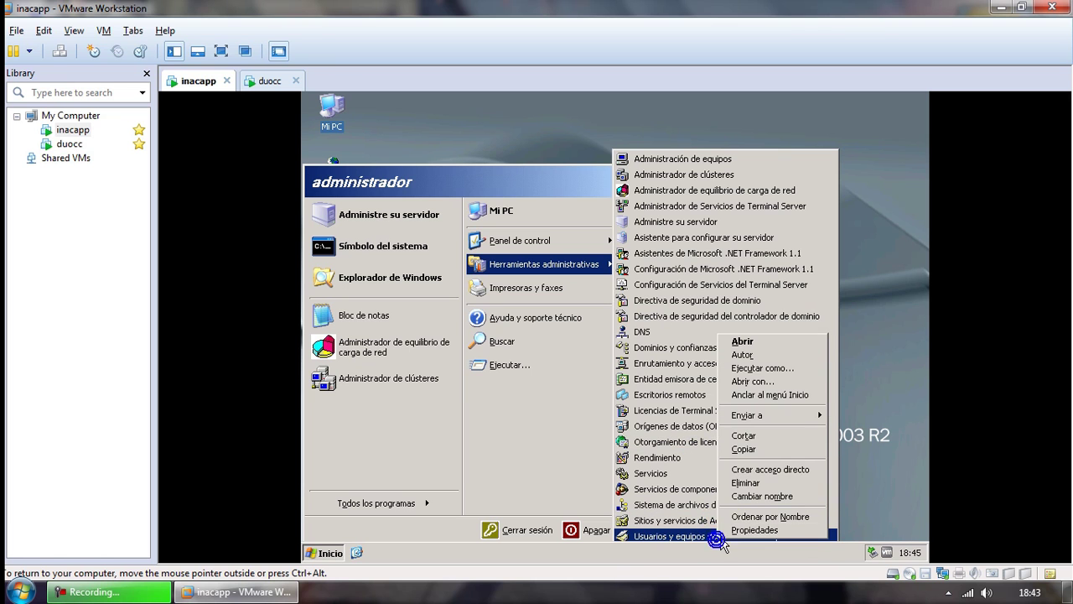
click(747, 450)
right_click(855, 421)
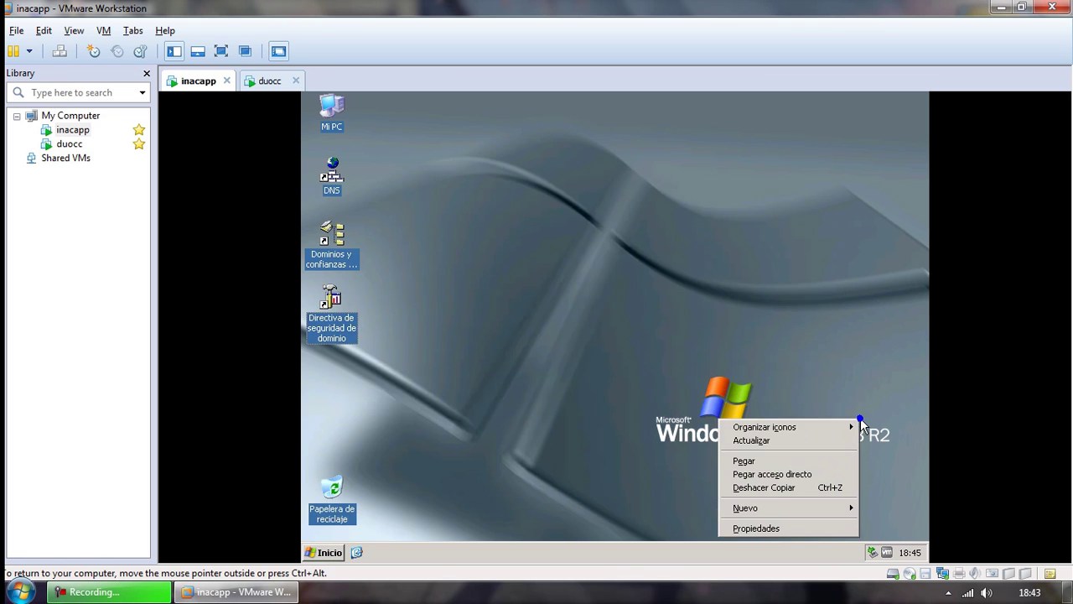
click(784, 460)
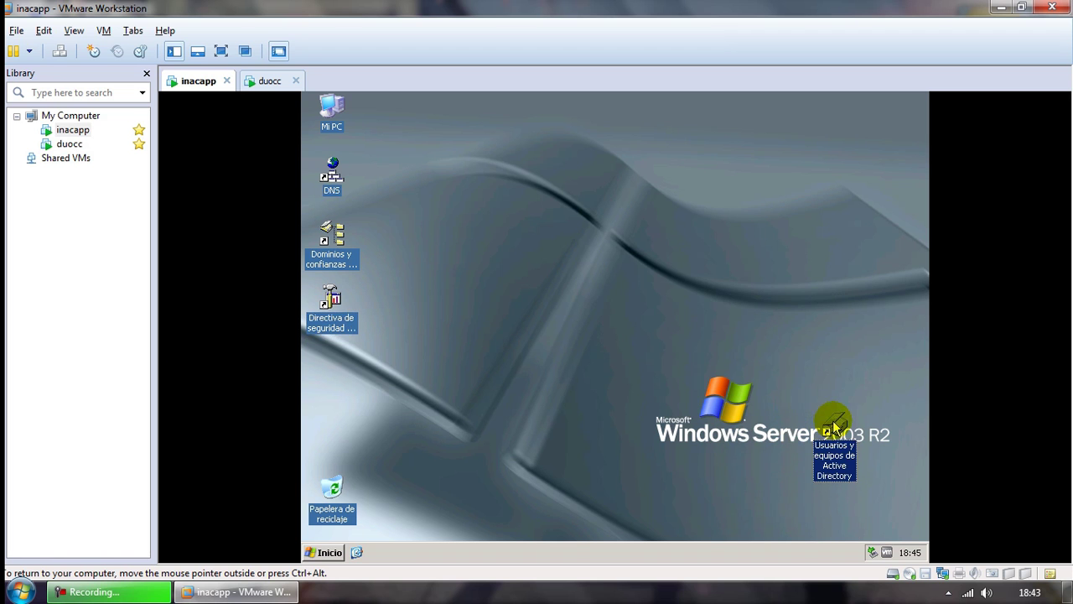
drag(616, 427, 408, 359)
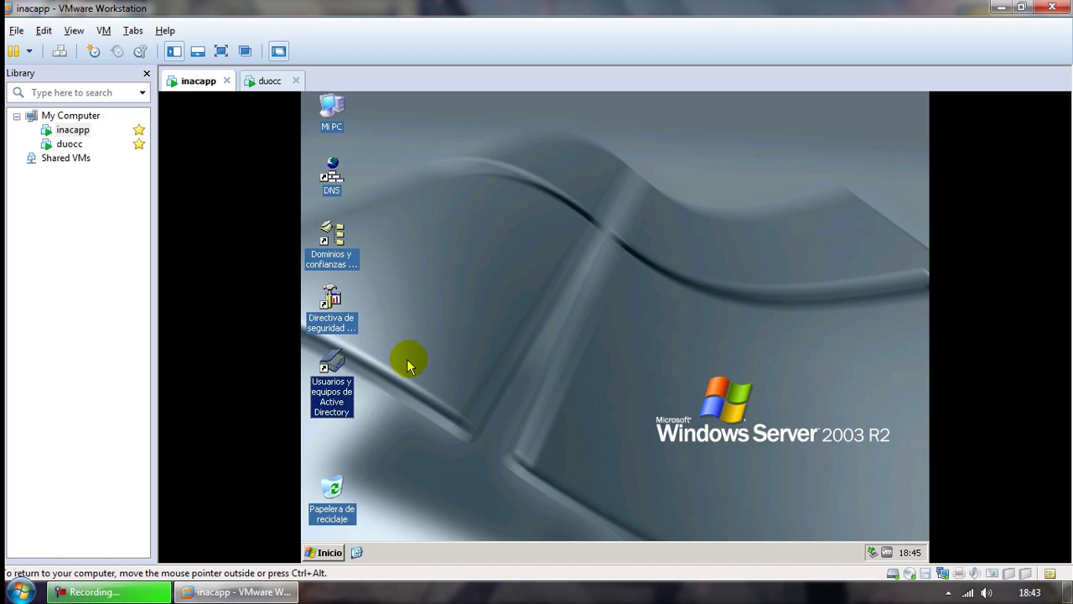
click(339, 367)
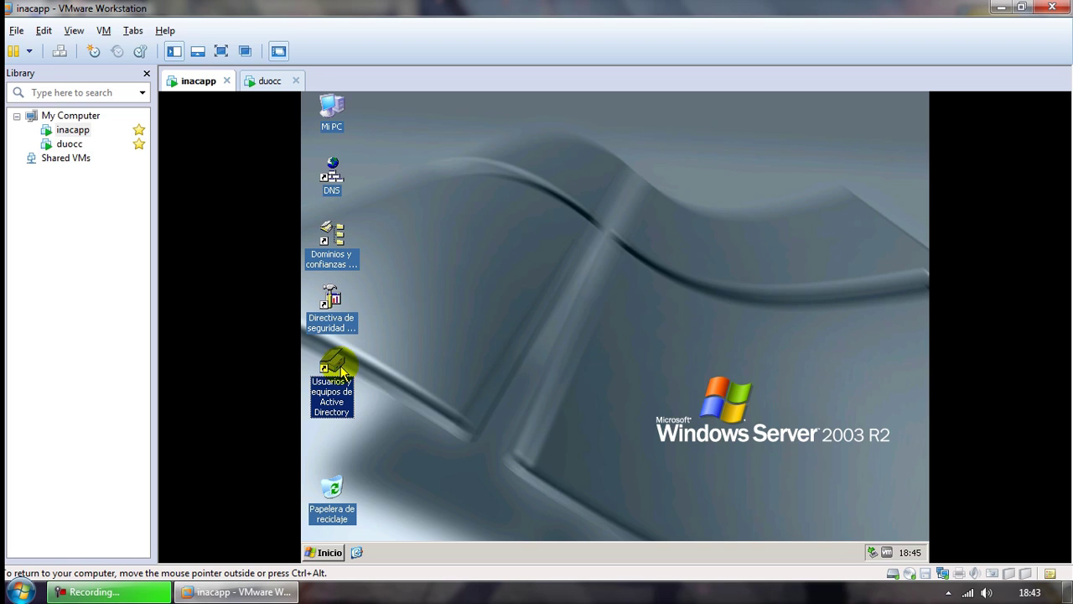
double_click(340, 368)
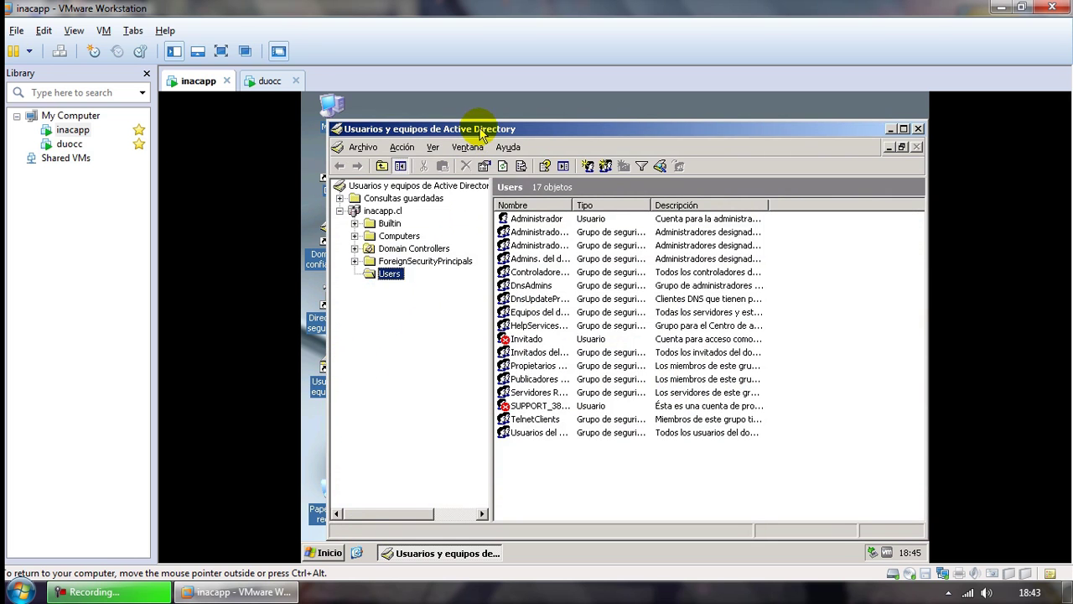
Start a new user in the Users container of inacapp.cl with usuarioi as first name and logon name
drag(482, 134, 454, 104)
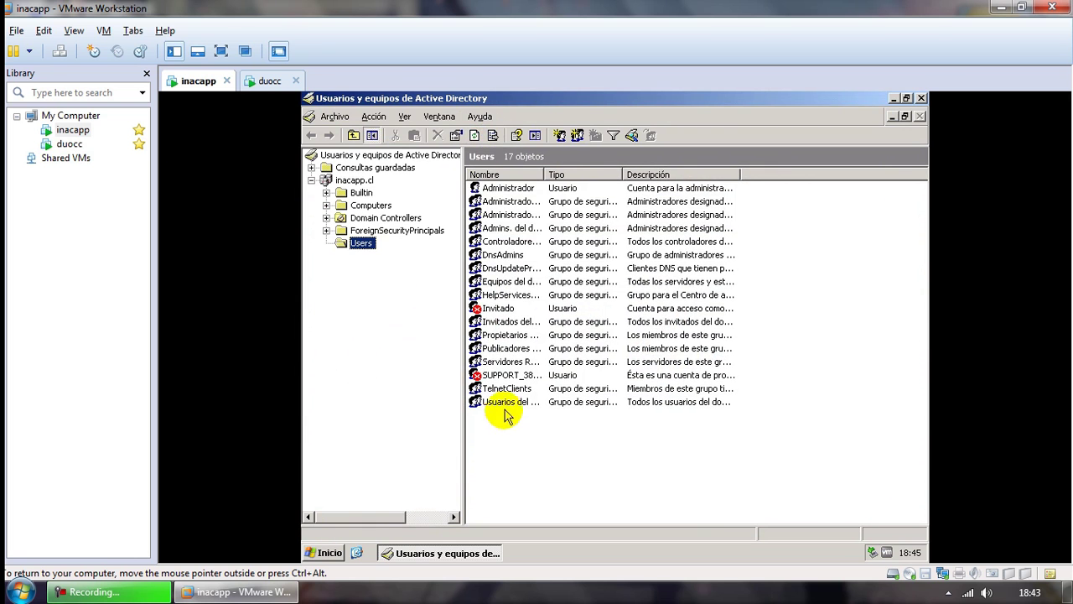
right_click(508, 451)
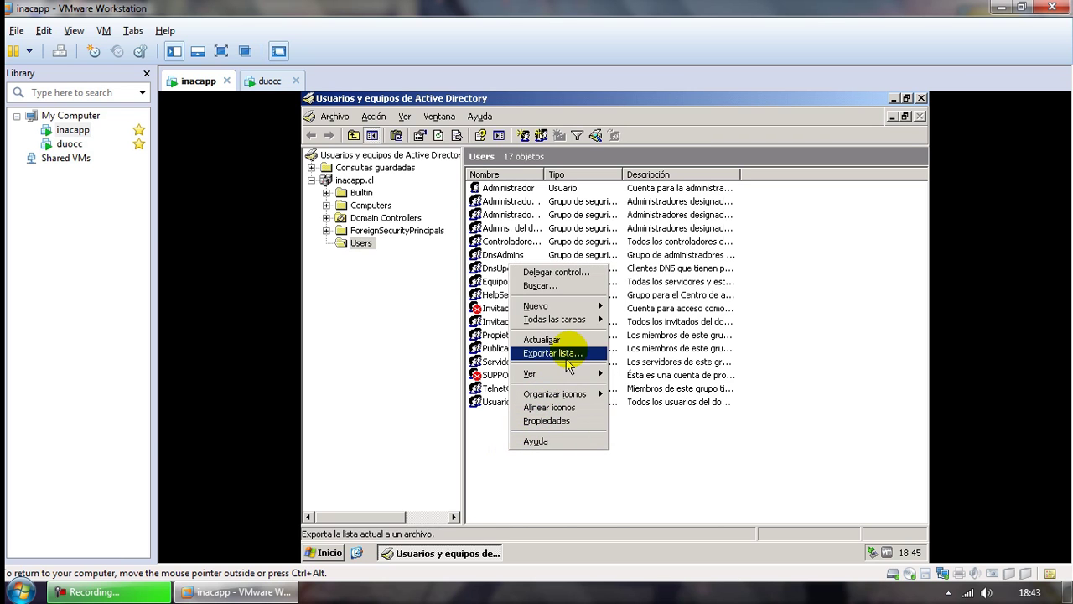
mouse_move(589, 308)
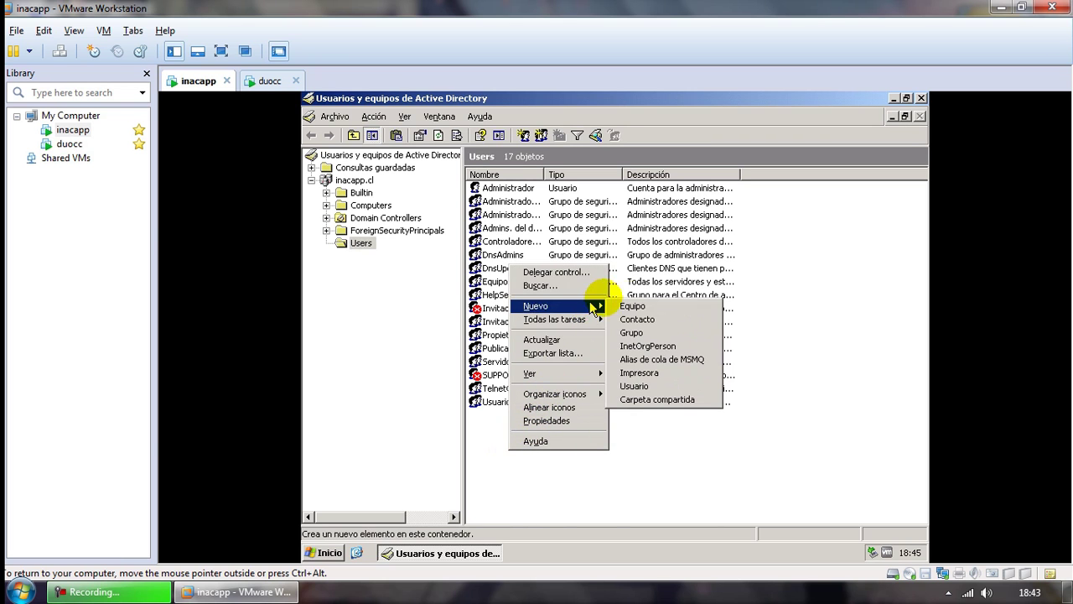
click(653, 385)
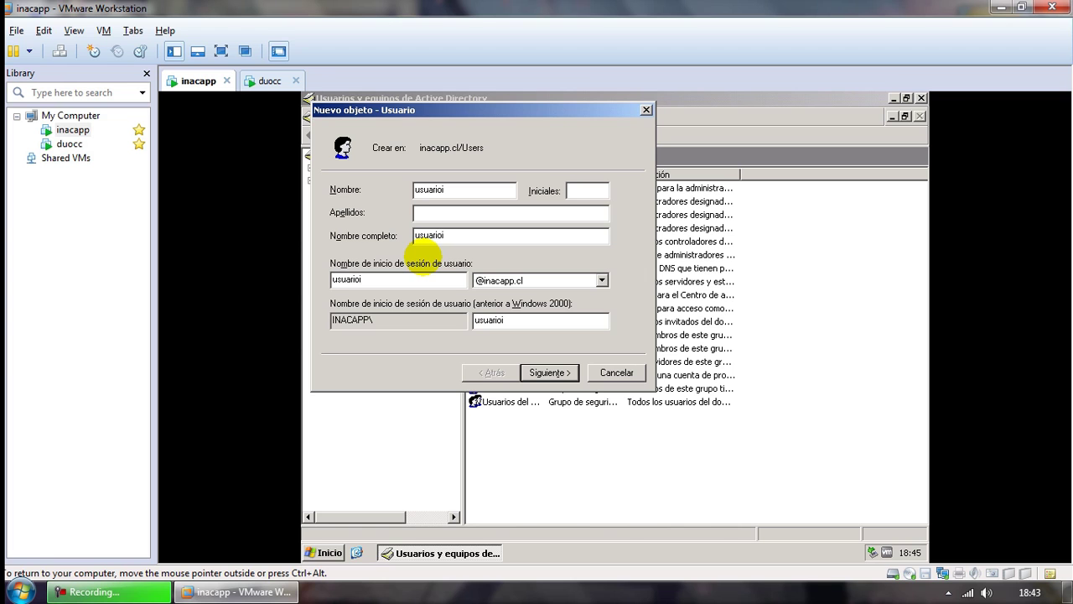
click(549, 372)
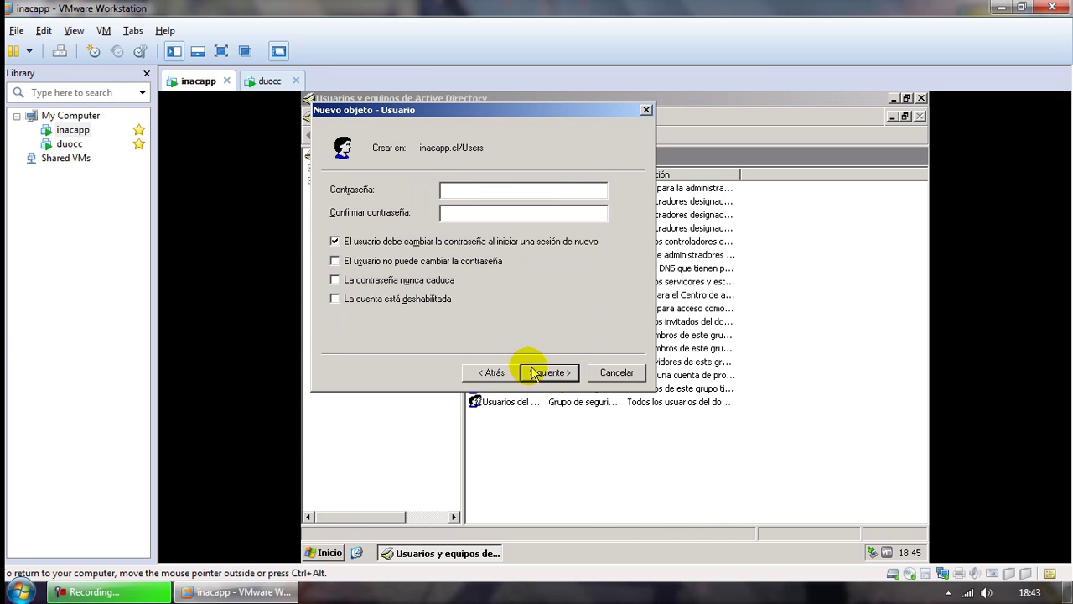
Prevent the user from changing the password, make it never expire, enter and confirm the account password, create the user and close the console
click(427, 241)
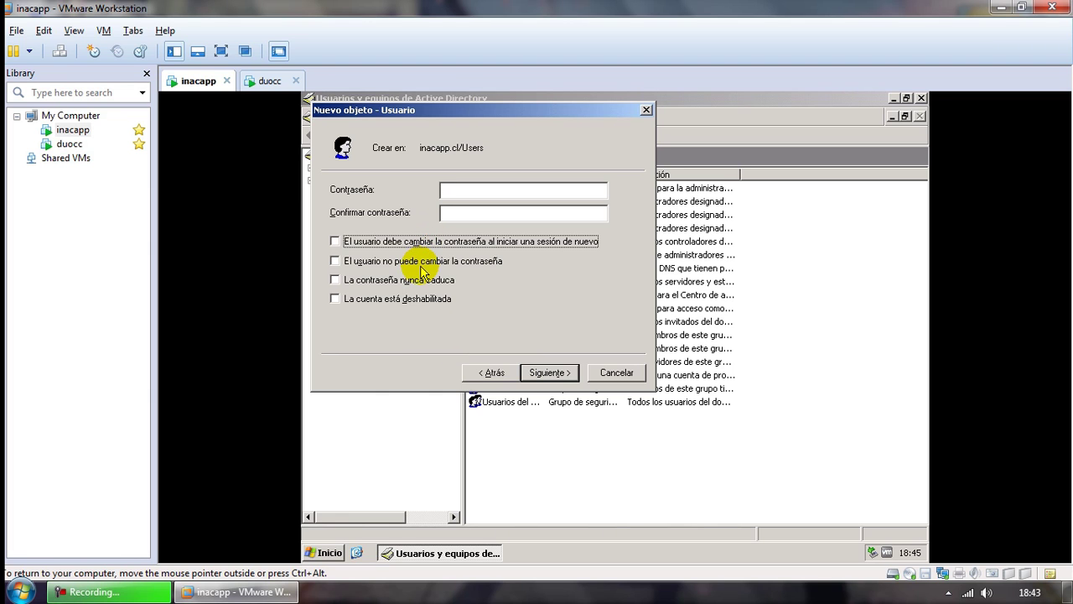
click(426, 261)
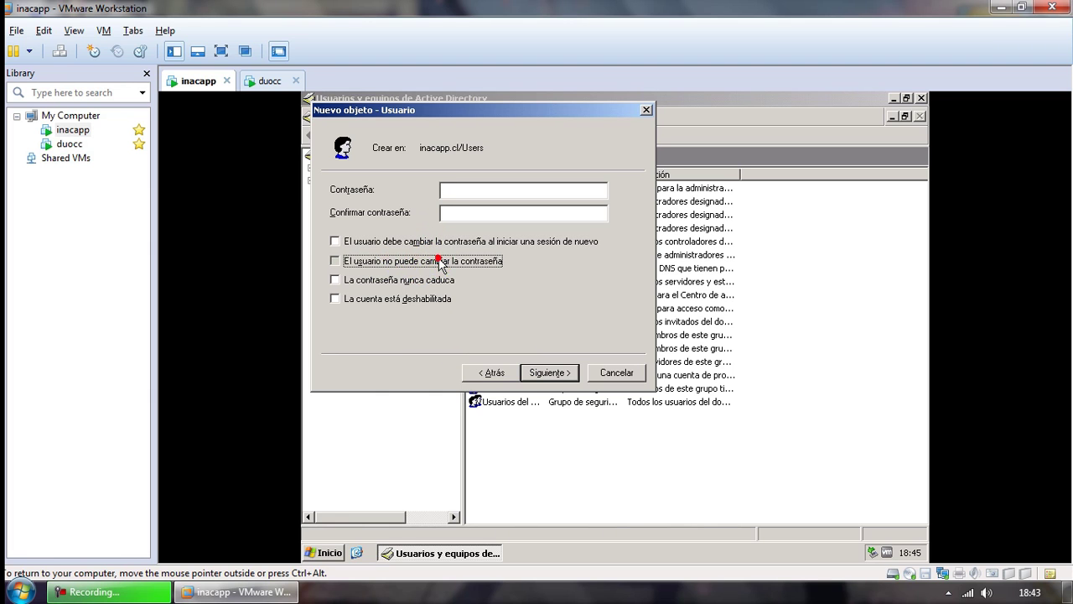
click(392, 282)
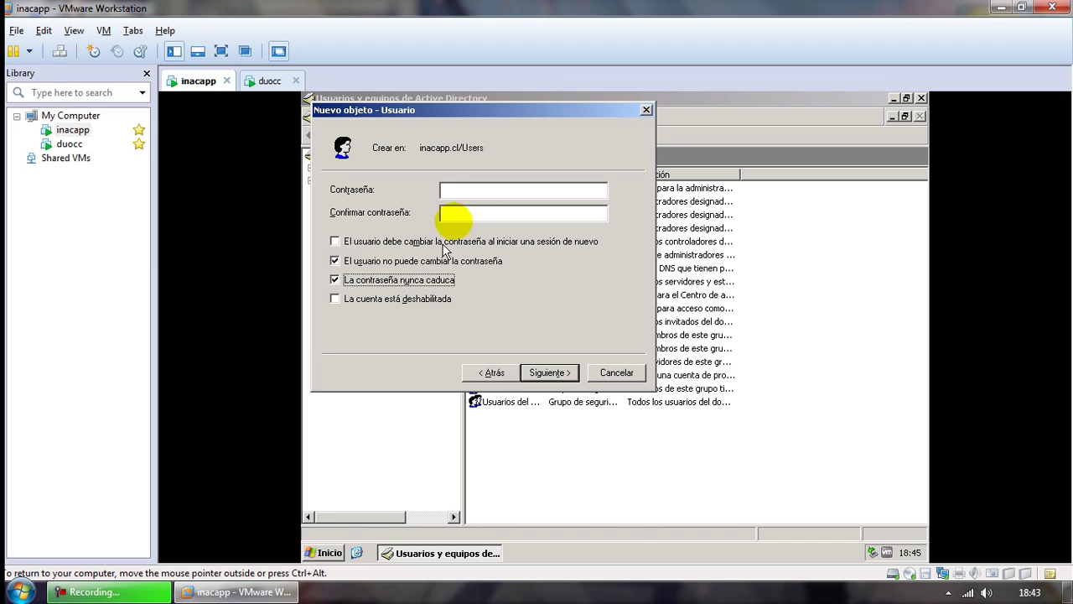
click(460, 193)
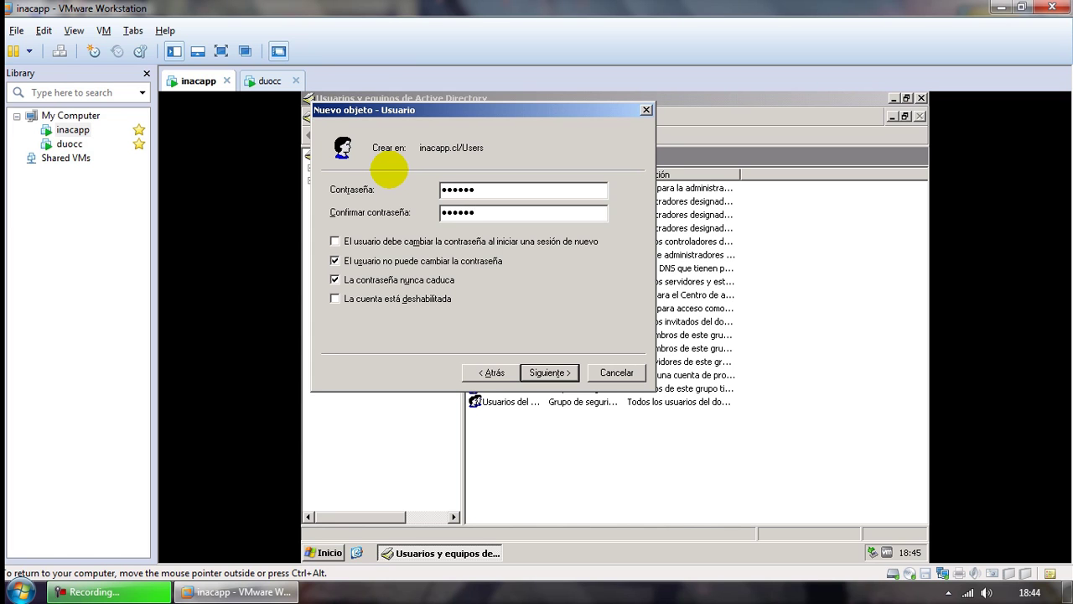
click(544, 371)
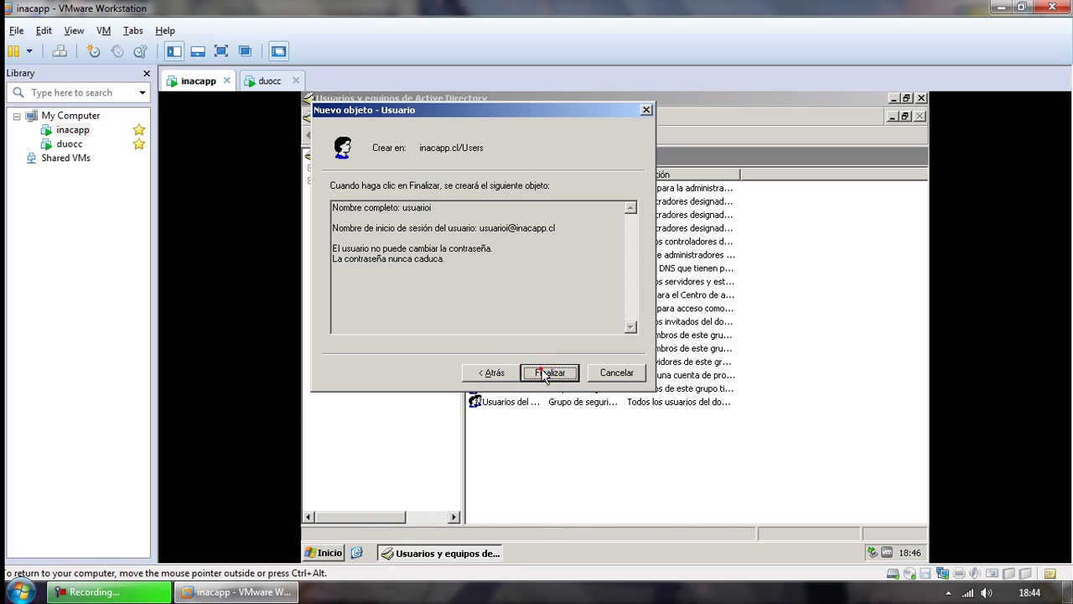
click(549, 372)
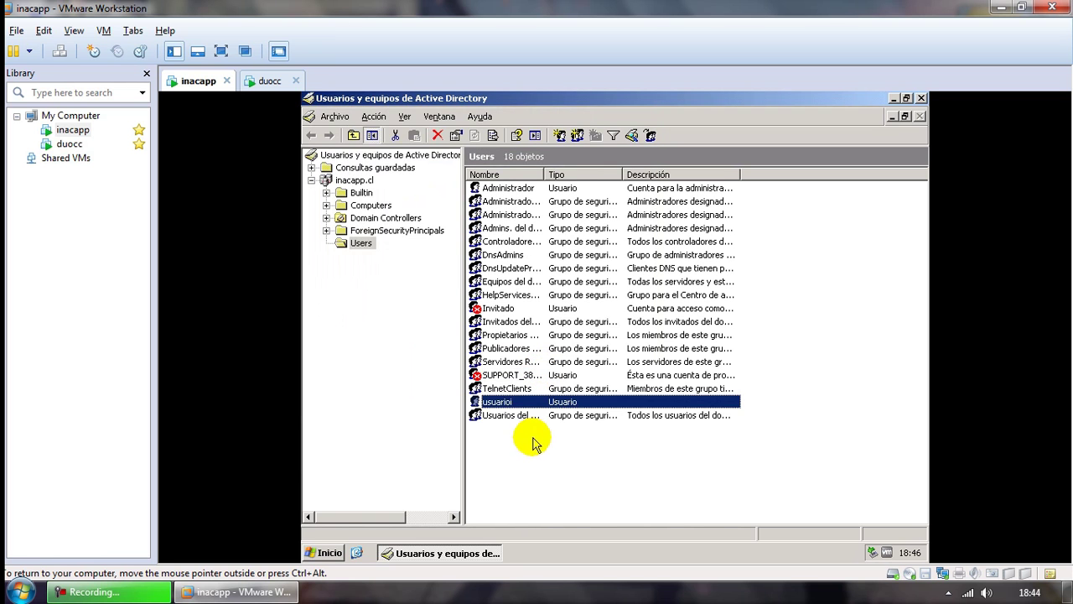
click(920, 98)
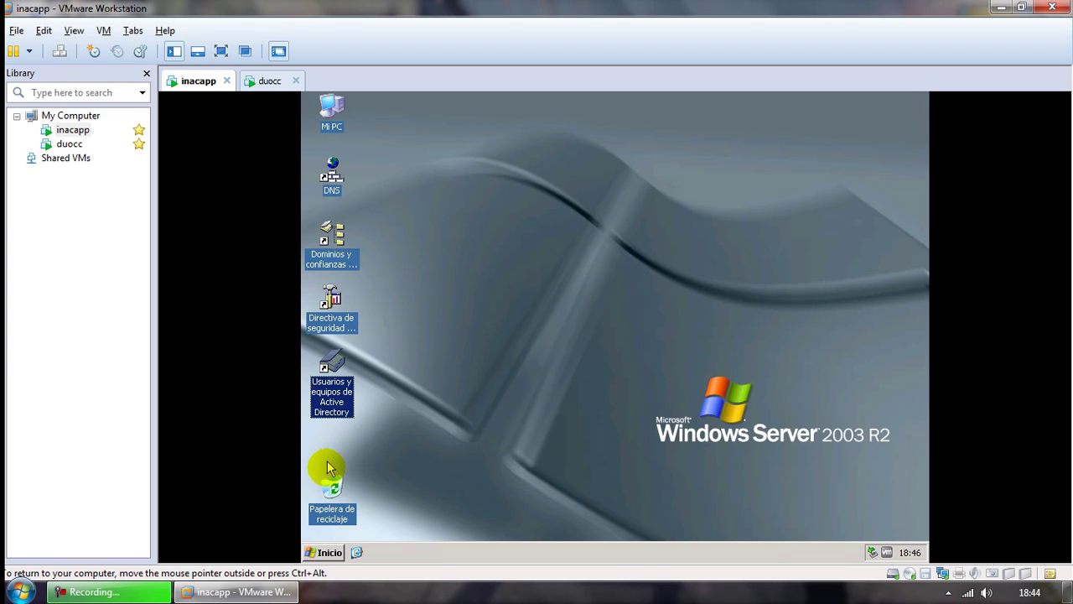
Copy the Directiva de seguridad del controlador de dominio tool to the desktop and place it below the Usuarios y equipos shortcut
click(318, 550)
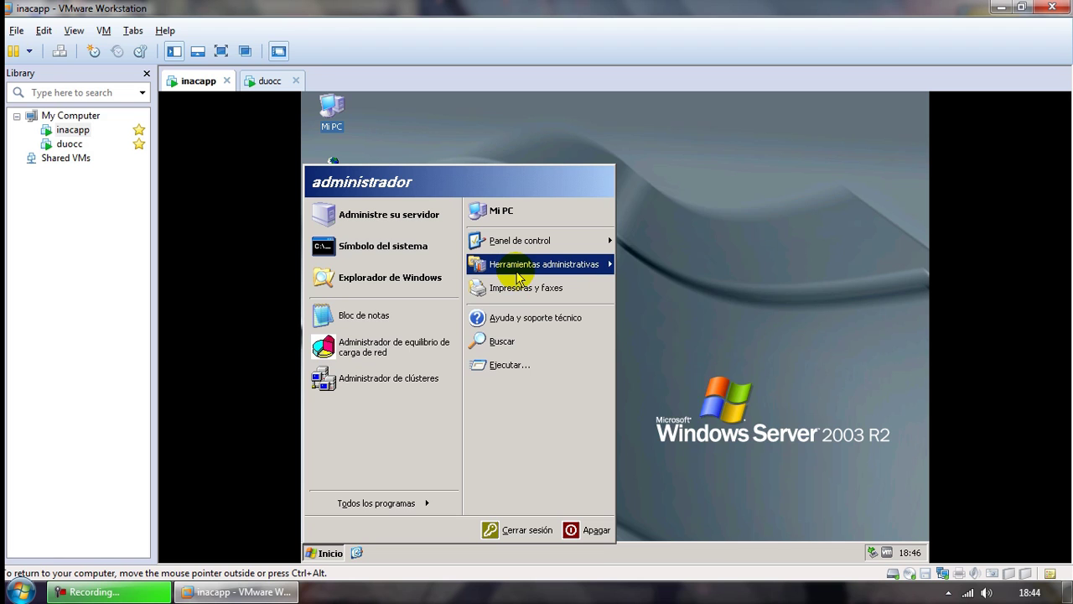
mouse_move(519, 276)
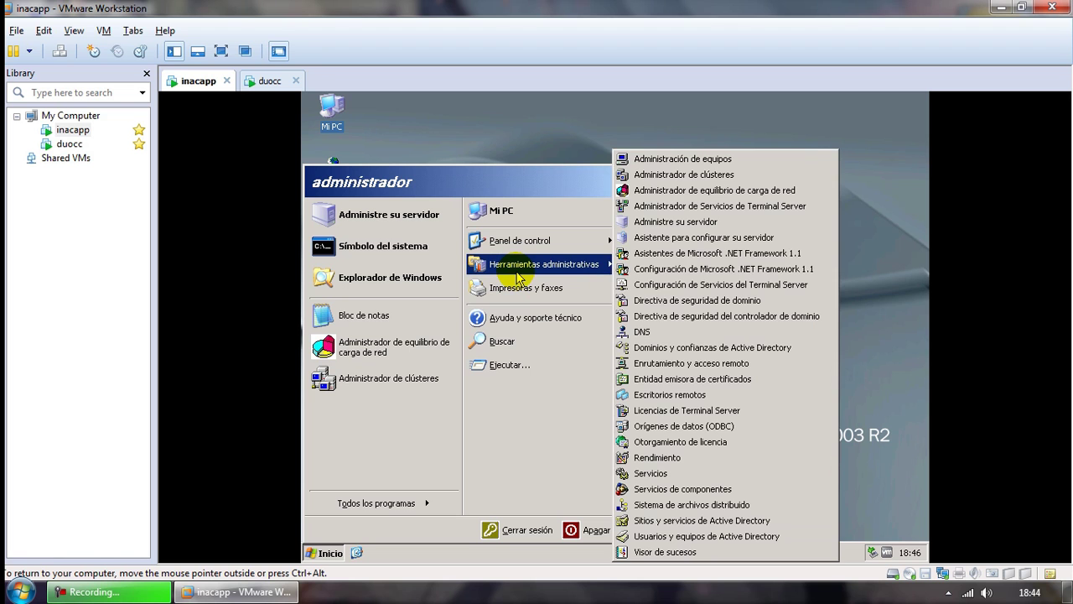
right_click(680, 316)
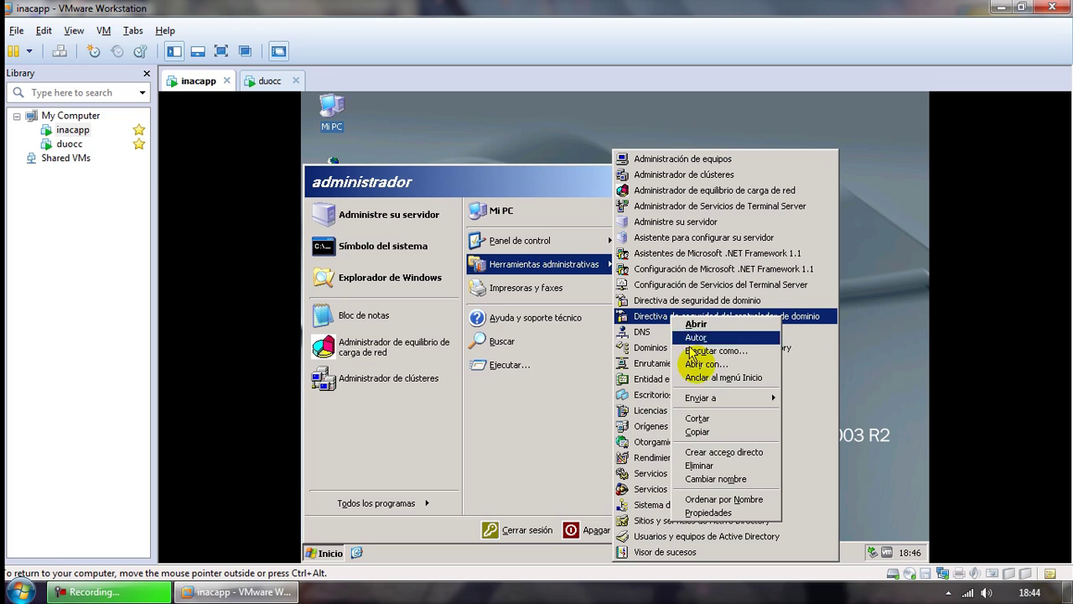
click(697, 431)
right_click(872, 432)
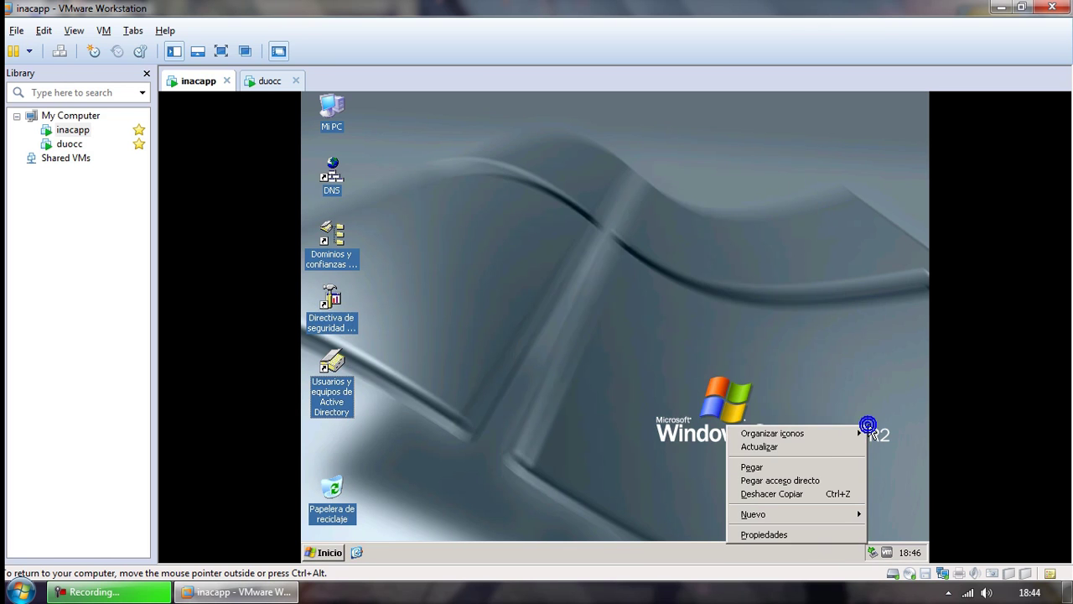
click(814, 467)
drag(895, 428, 356, 443)
click(402, 432)
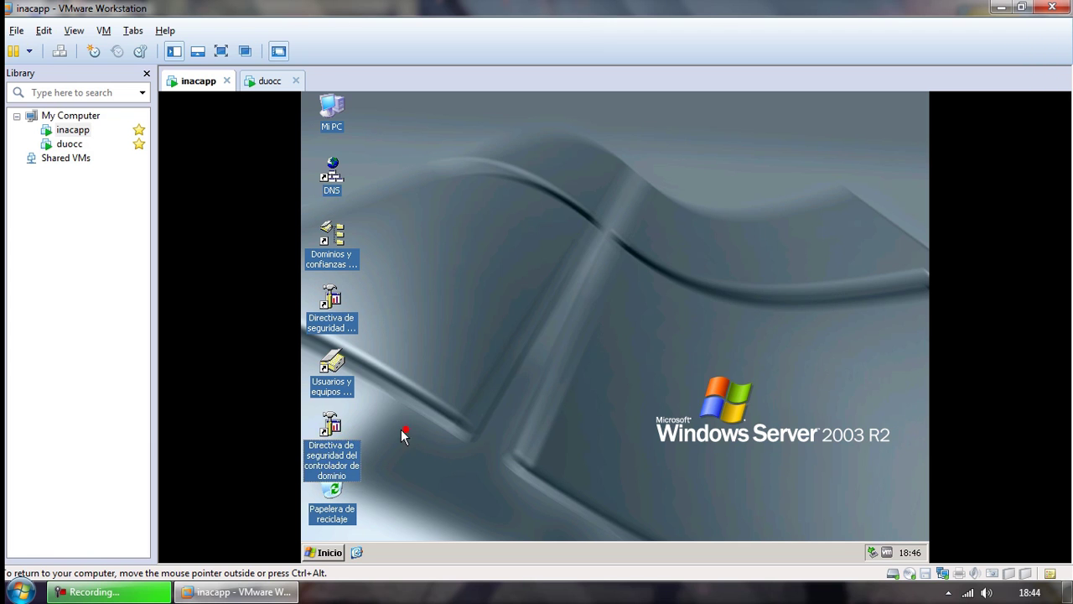
Open the domain controller security policy maximized and display the Asignación de derechos policies under Directivas locales
click(337, 432)
double_click(337, 435)
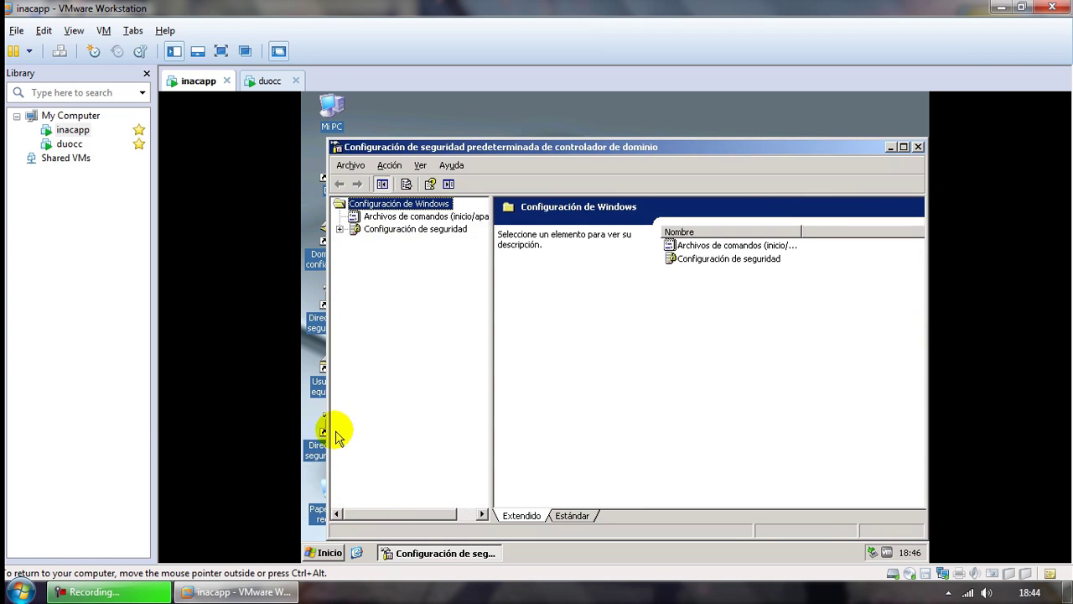
click(440, 154)
double_click(440, 155)
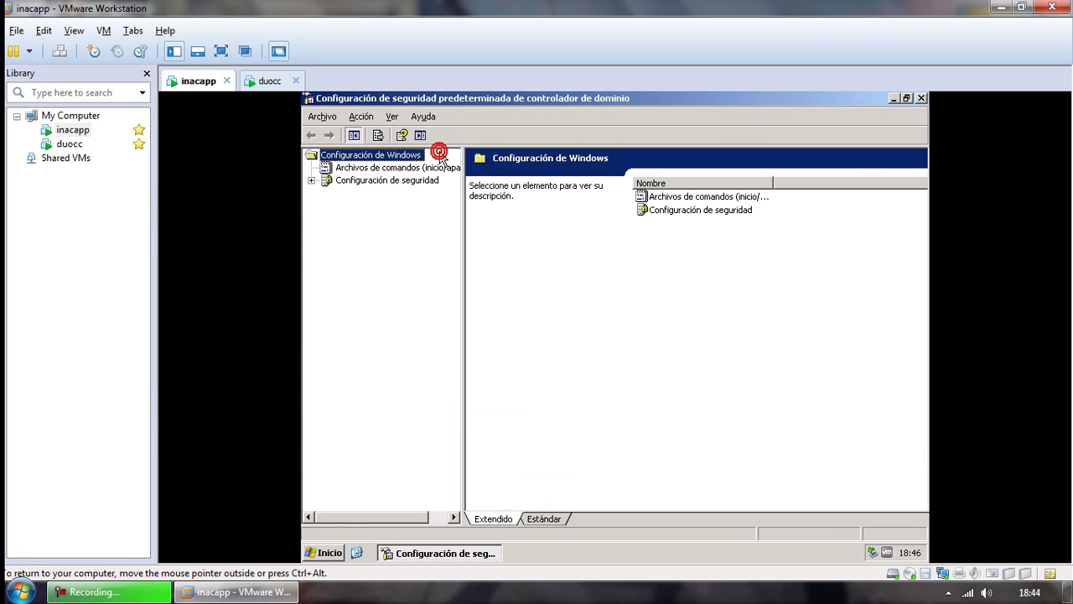
click(315, 181)
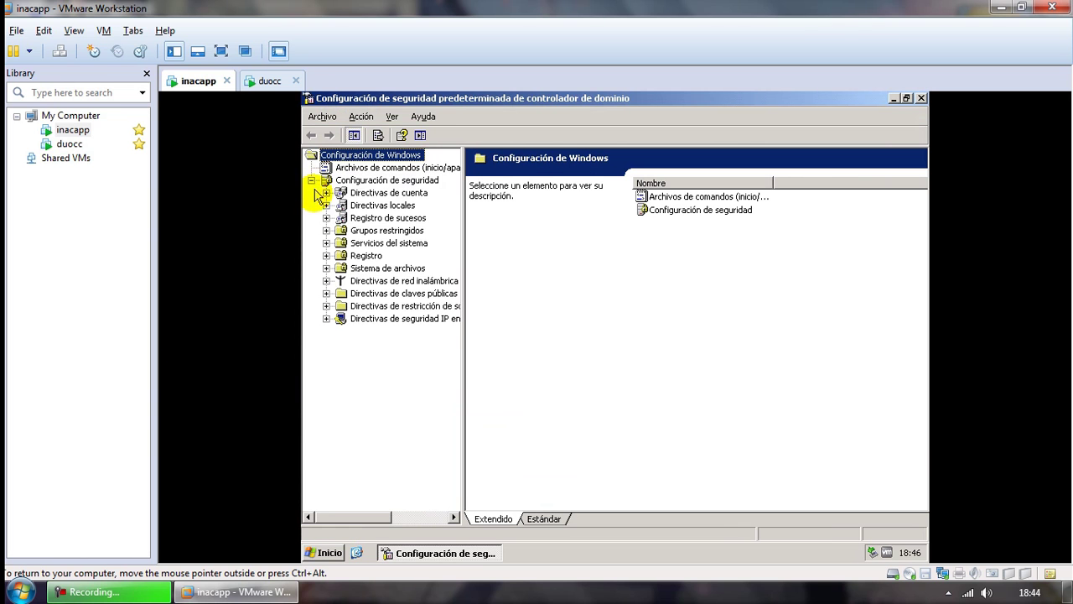
click(327, 206)
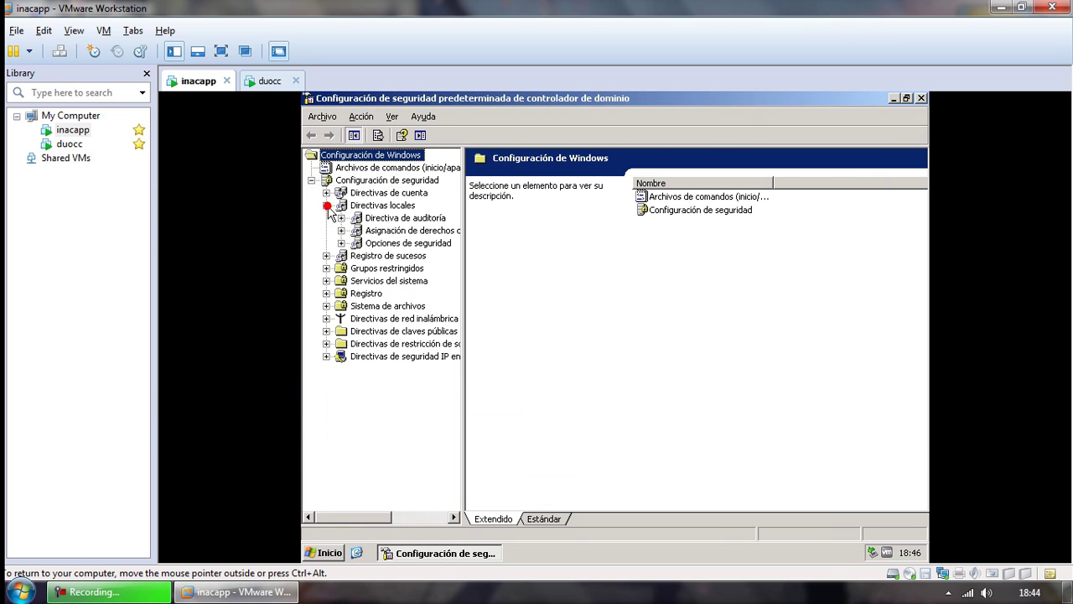
click(381, 231)
click(545, 262)
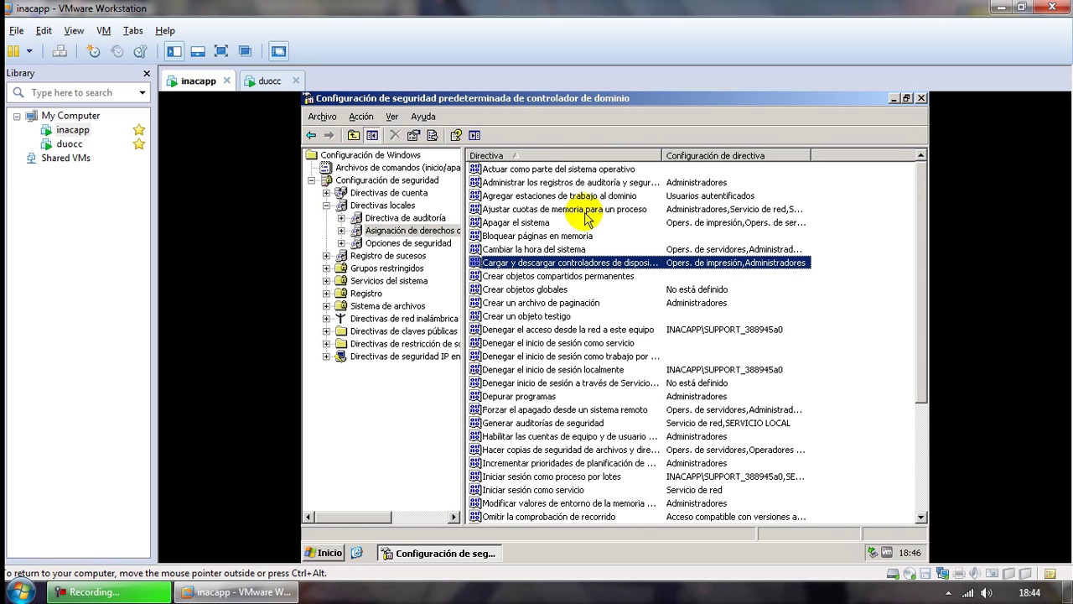
Open the properties of the Permitir el inicio de sesión local policy
scroll(579, 268, down, 1)
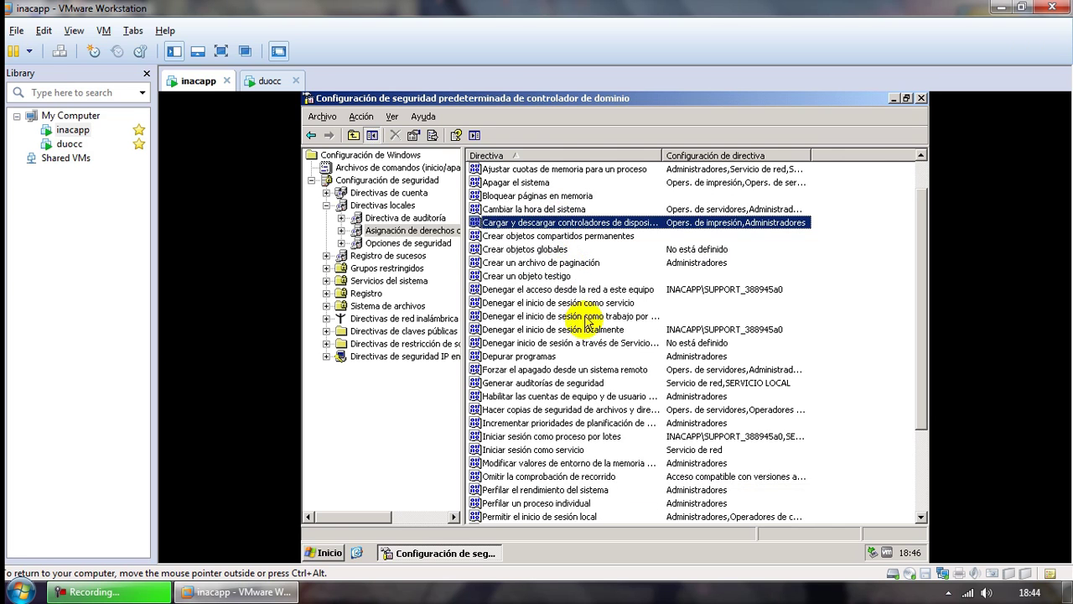
scroll(587, 323, down, 1)
click(562, 476)
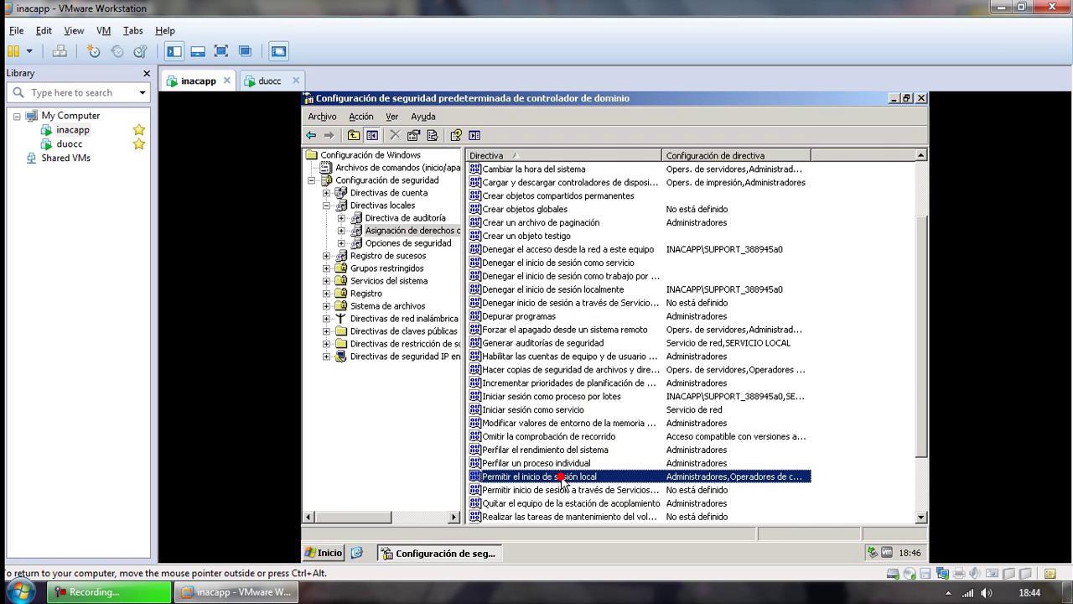
right_click(562, 480)
click(577, 484)
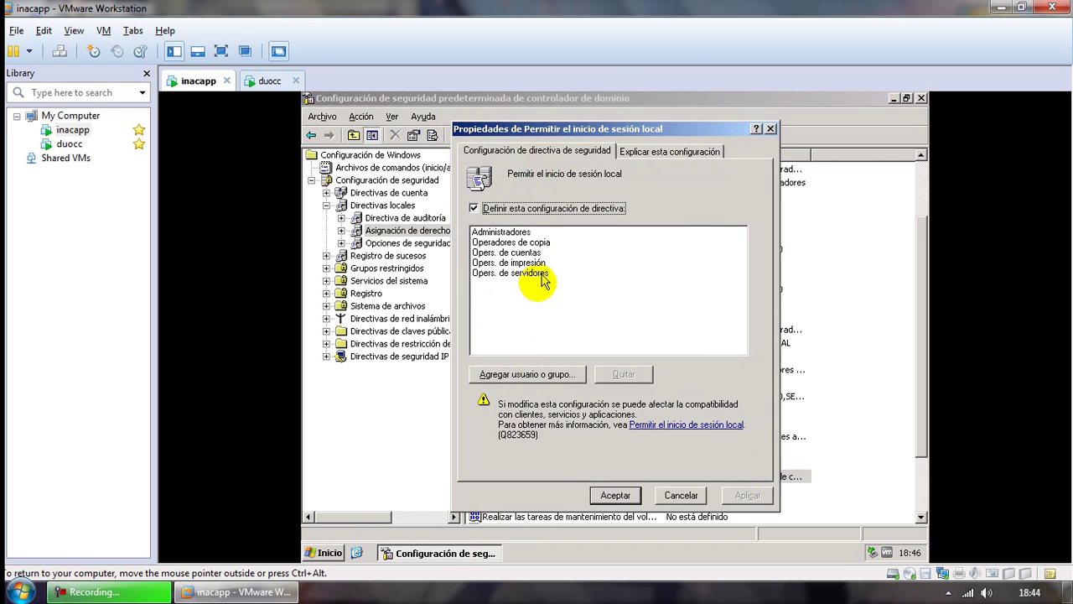
Start adding a user or group to the local logon policy and restrict the browsed object types to Grupos
click(505, 376)
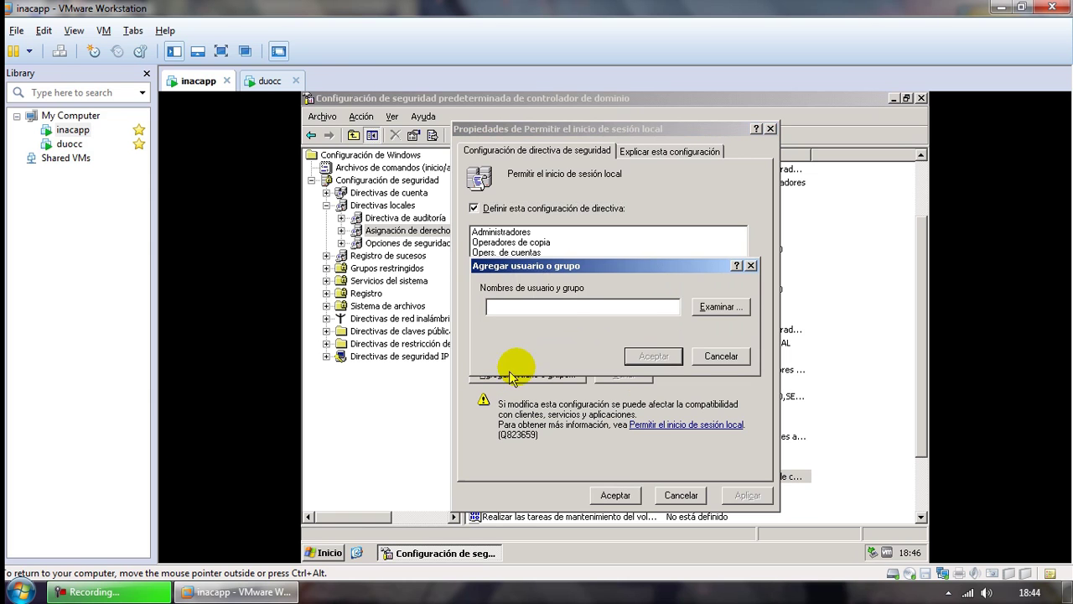
click(719, 307)
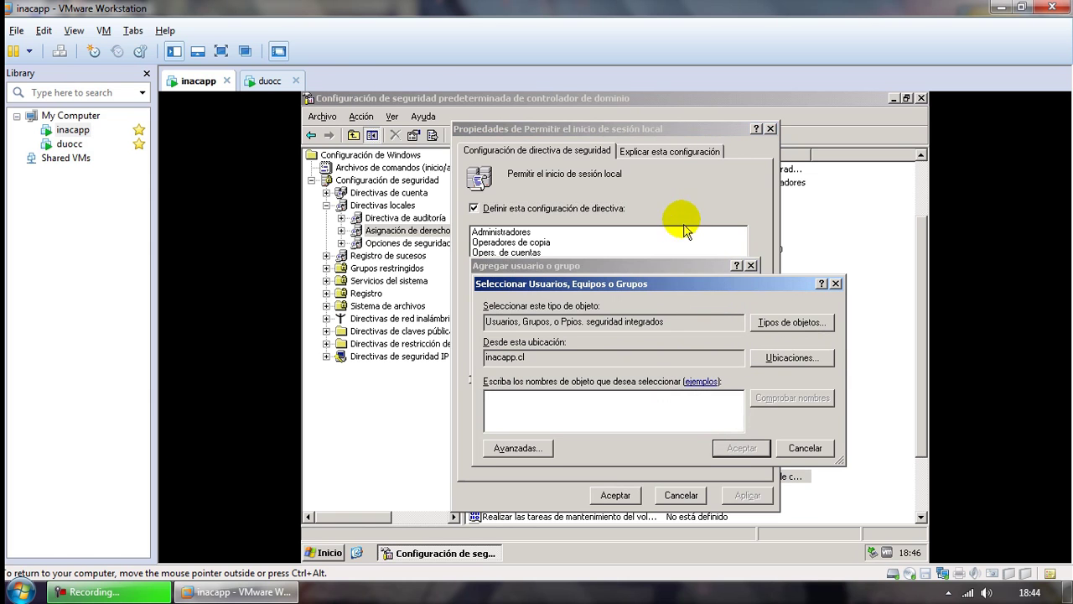
drag(658, 286, 559, 120)
click(667, 165)
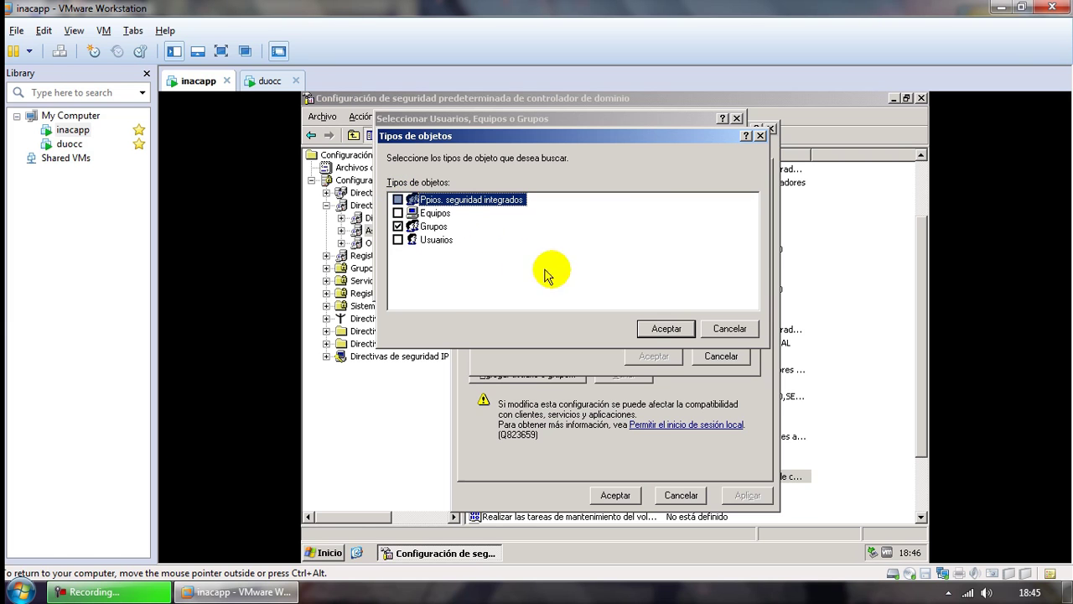
click(663, 327)
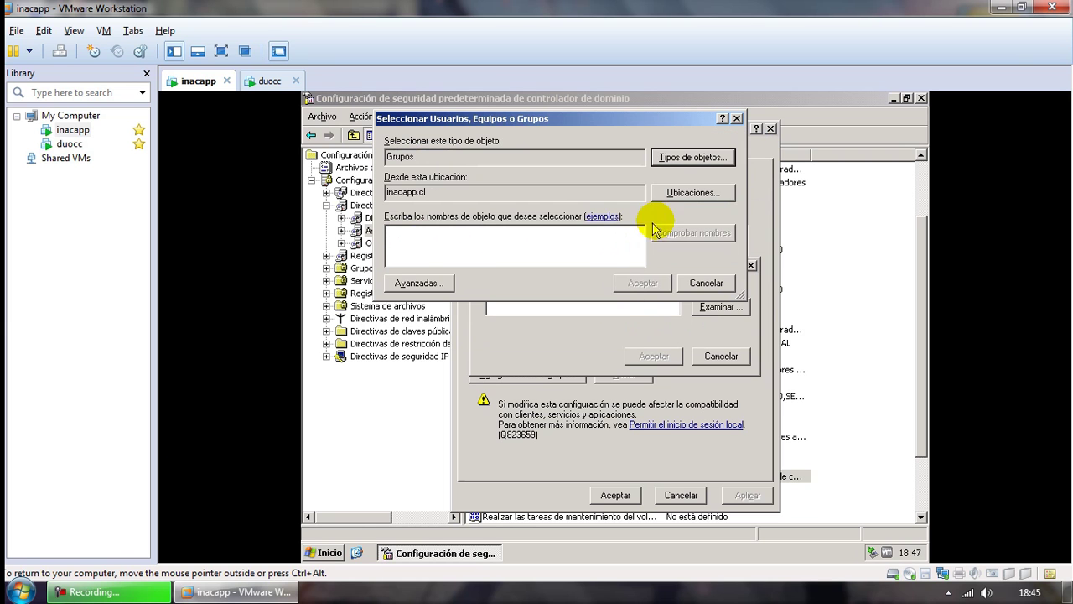
Search the inacapp.cl location for groups and add Usuarios del dominio to the object selection
click(683, 195)
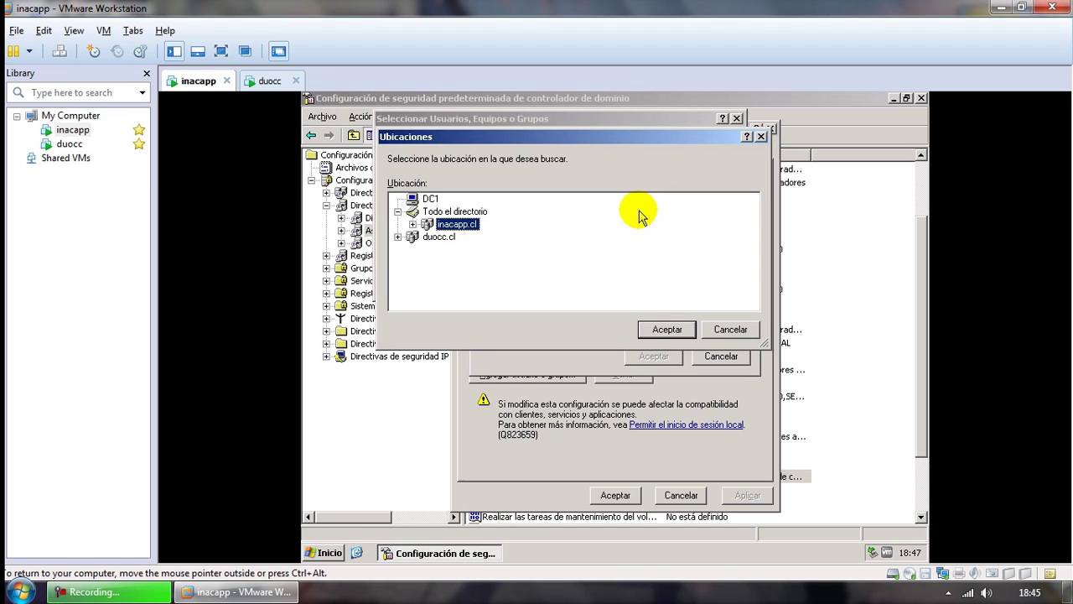
click(665, 331)
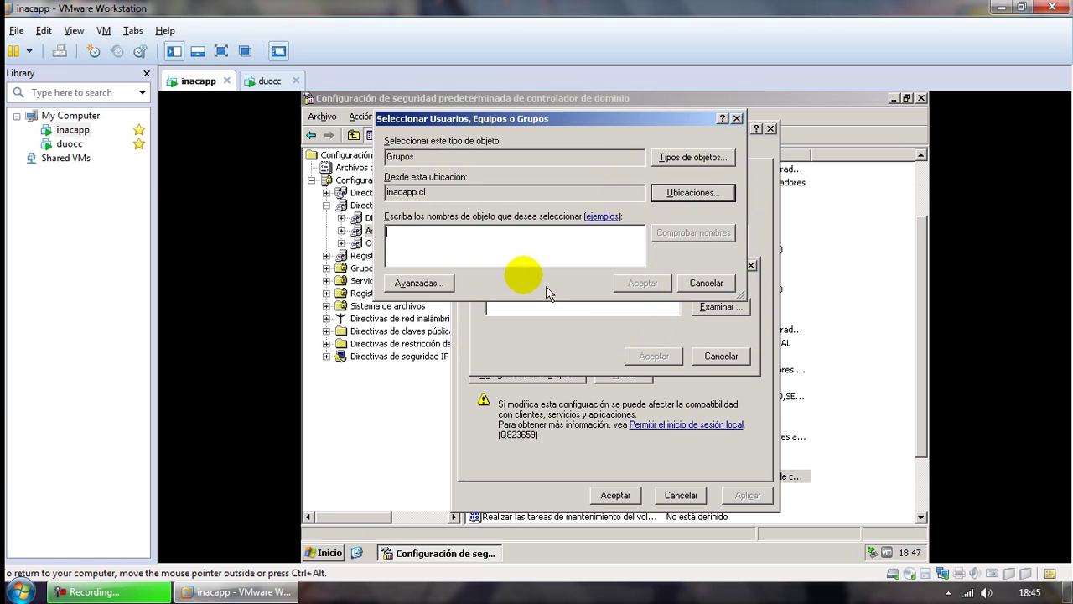
click(415, 285)
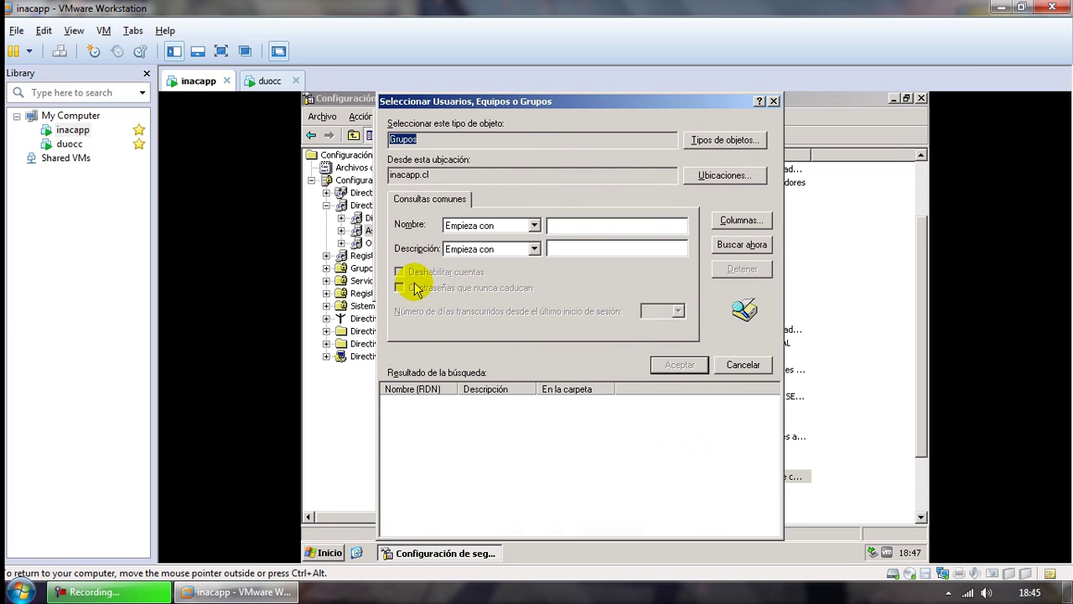
click(723, 244)
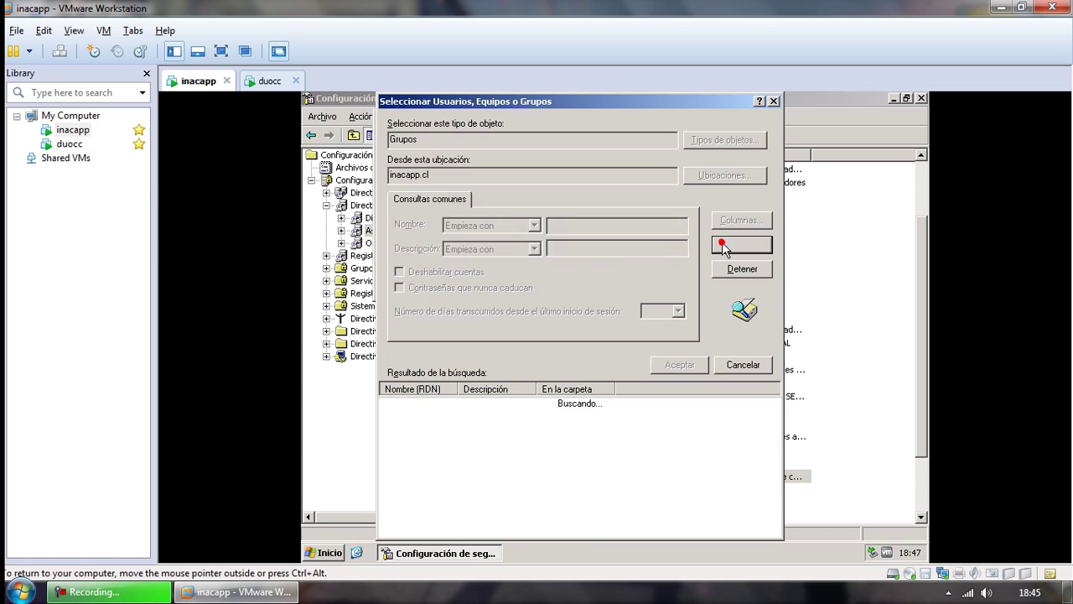
scroll(426, 422, down, 2)
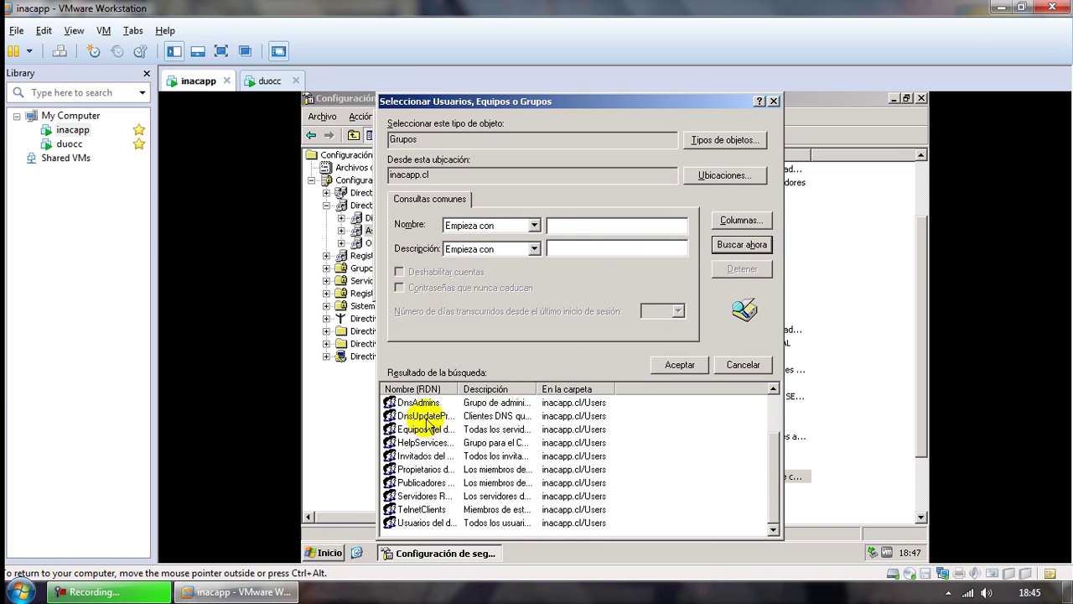
double_click(460, 387)
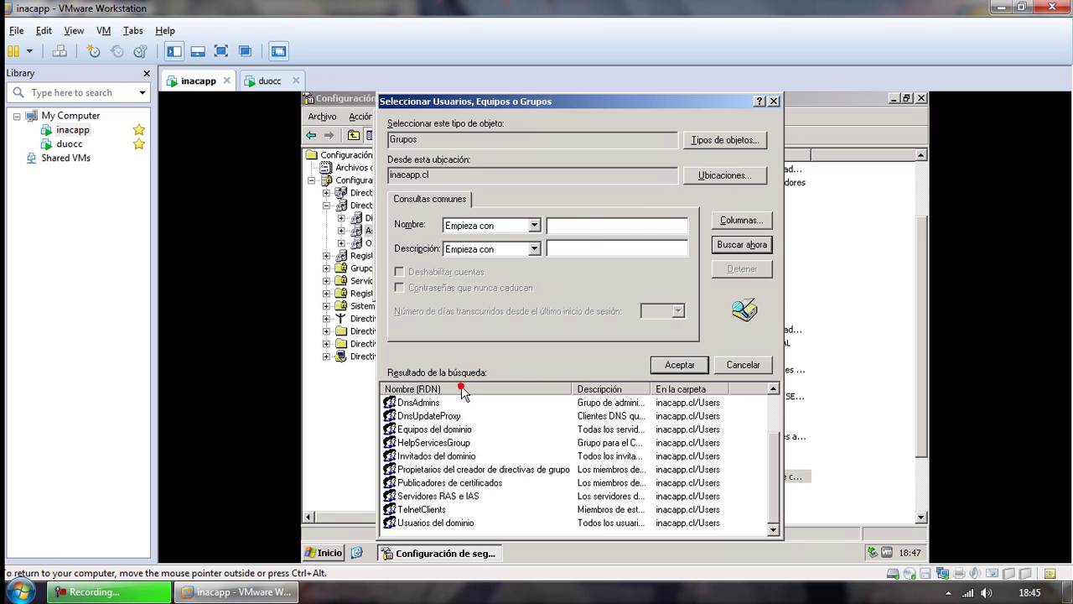
click(435, 523)
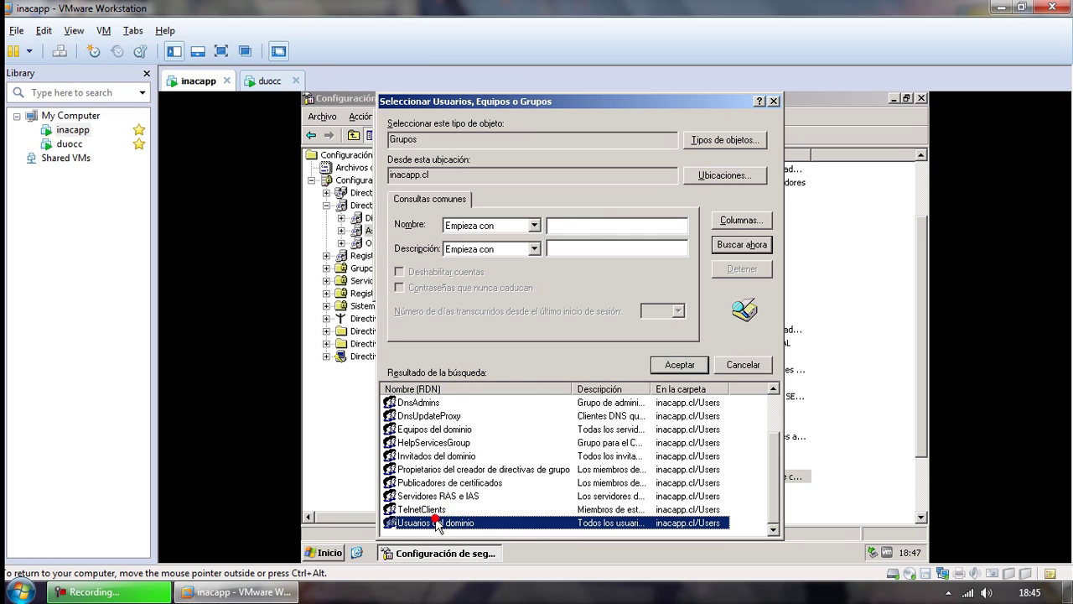
click(670, 366)
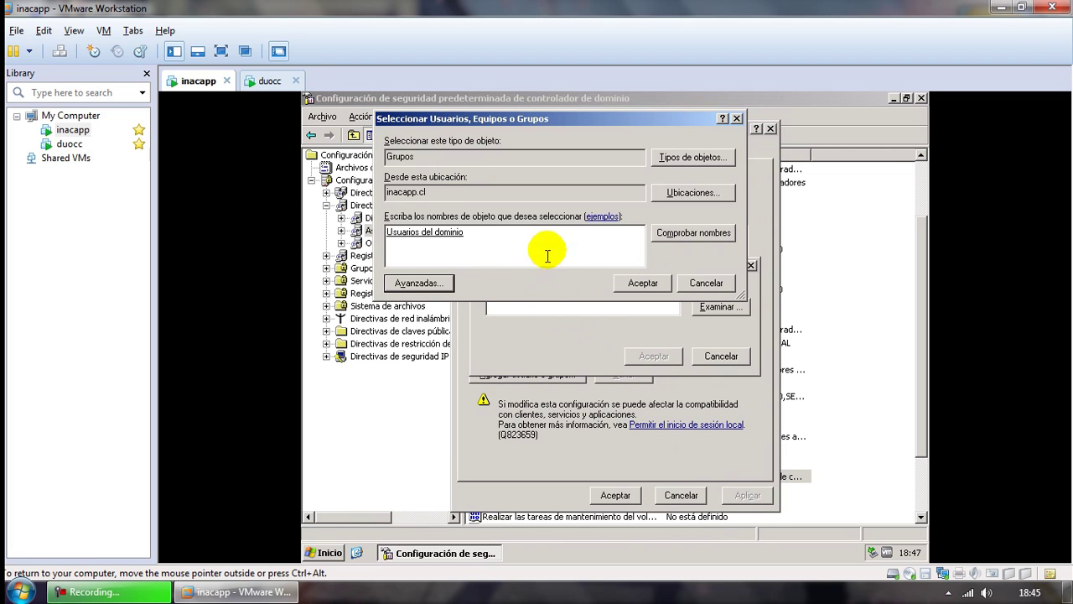
Switch the search location to duocc.cl and add its Usuarios del dominio group to the selection
click(430, 283)
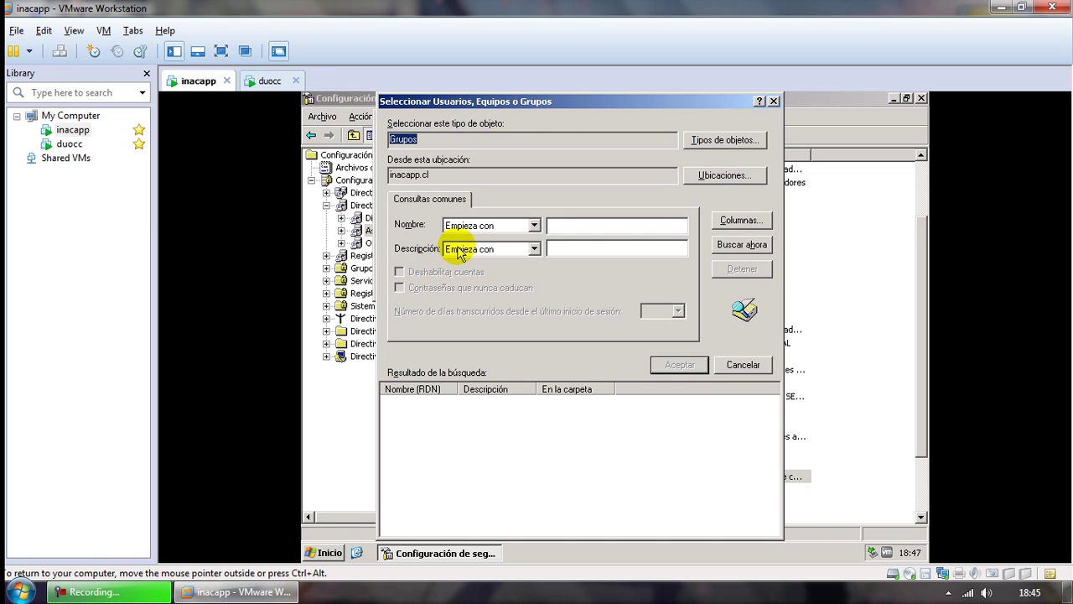
click(702, 174)
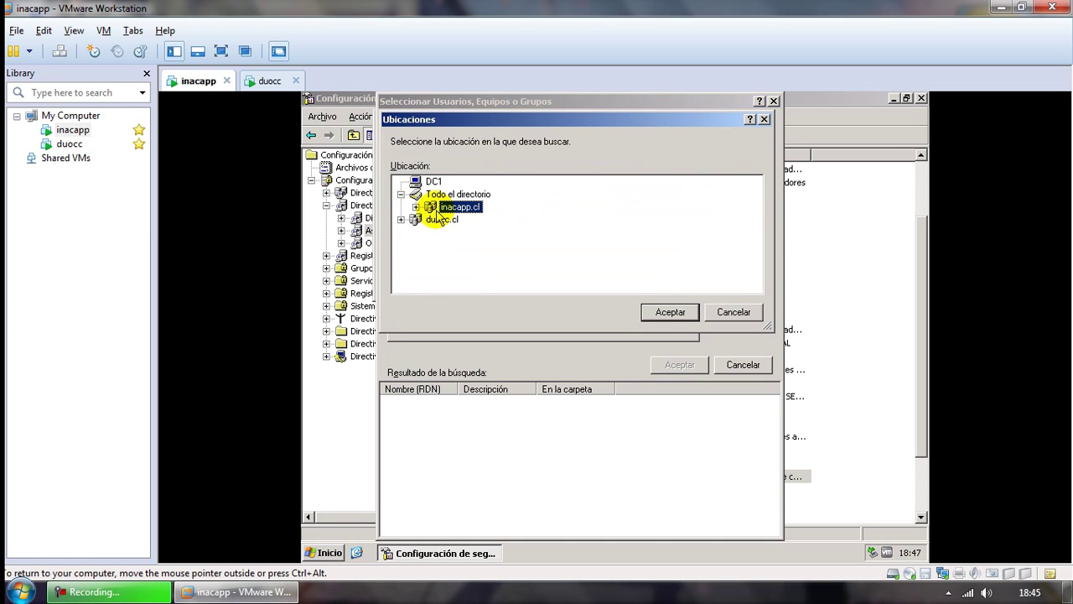
click(429, 220)
click(671, 312)
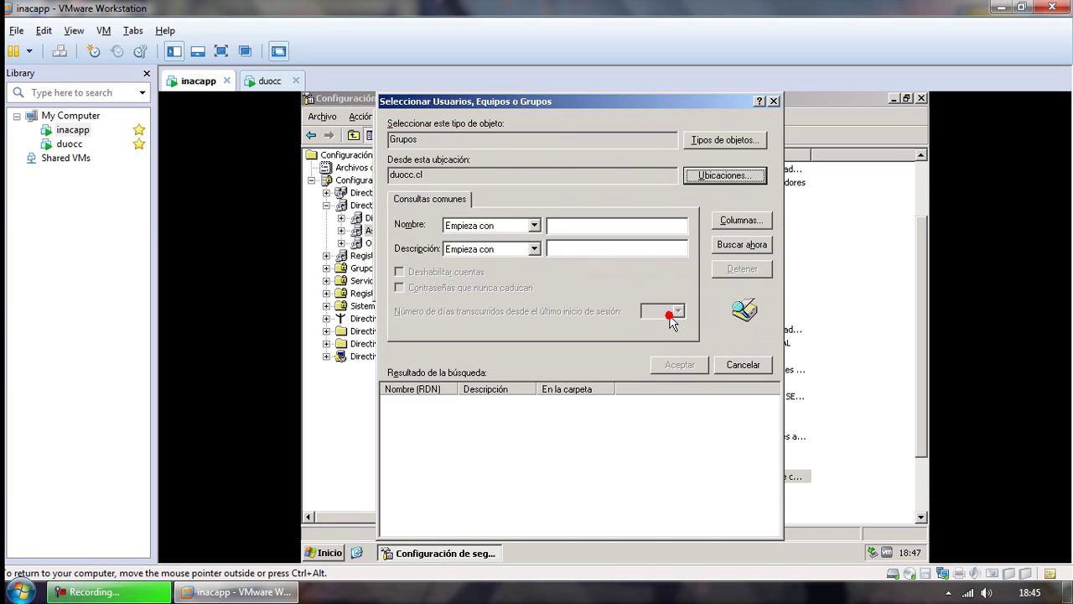
click(741, 245)
scroll(445, 432, down, 3)
double_click(425, 521)
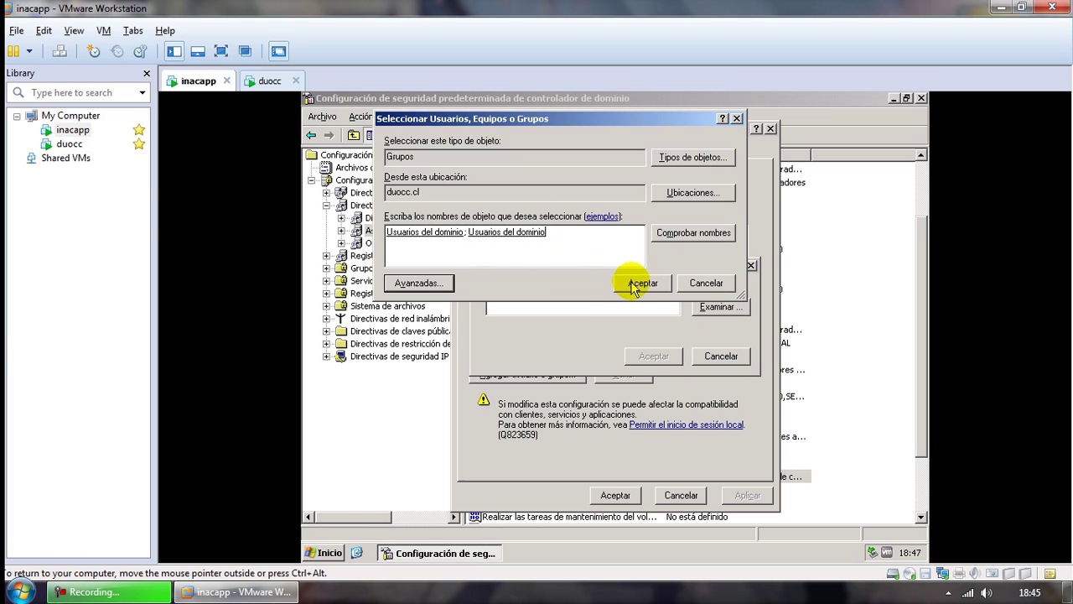
Review both selected Usuarios del dominio entries and add the DUOCC and INACAPP groups to the local logon policy
click(436, 239)
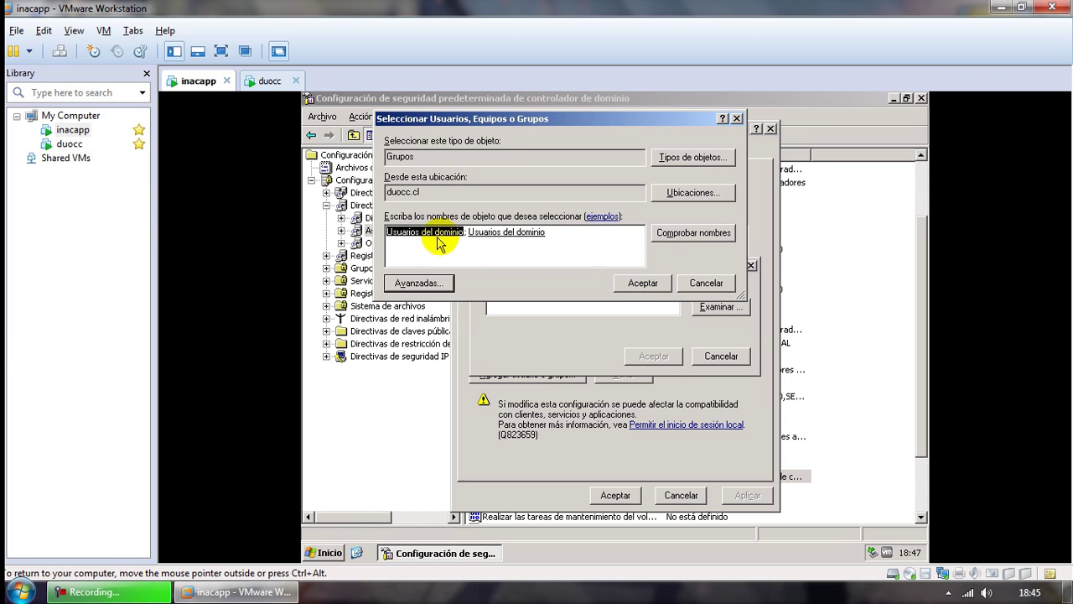
click(501, 235)
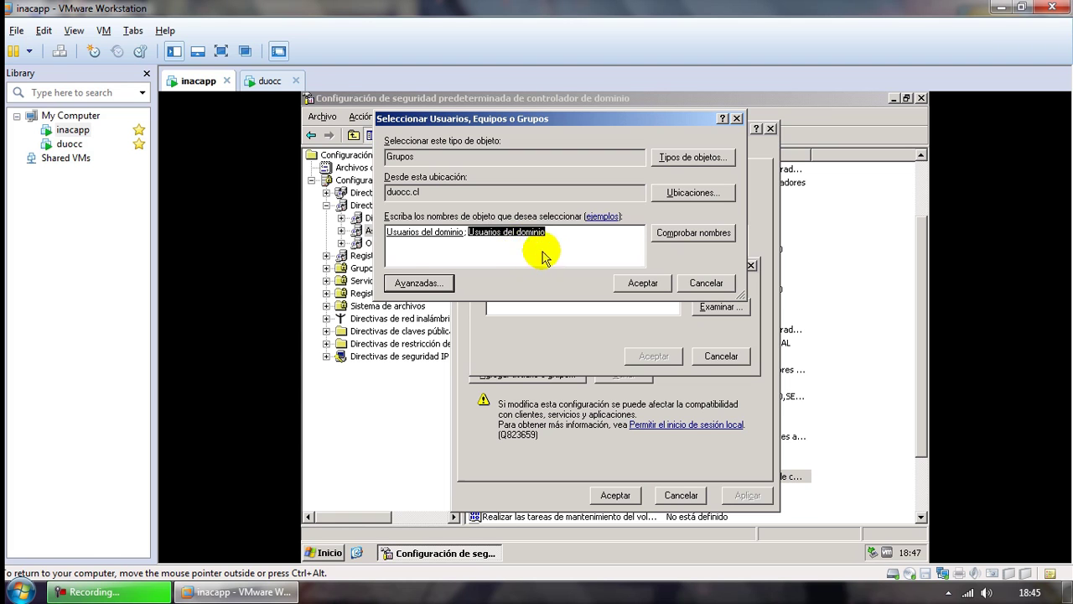
click(624, 283)
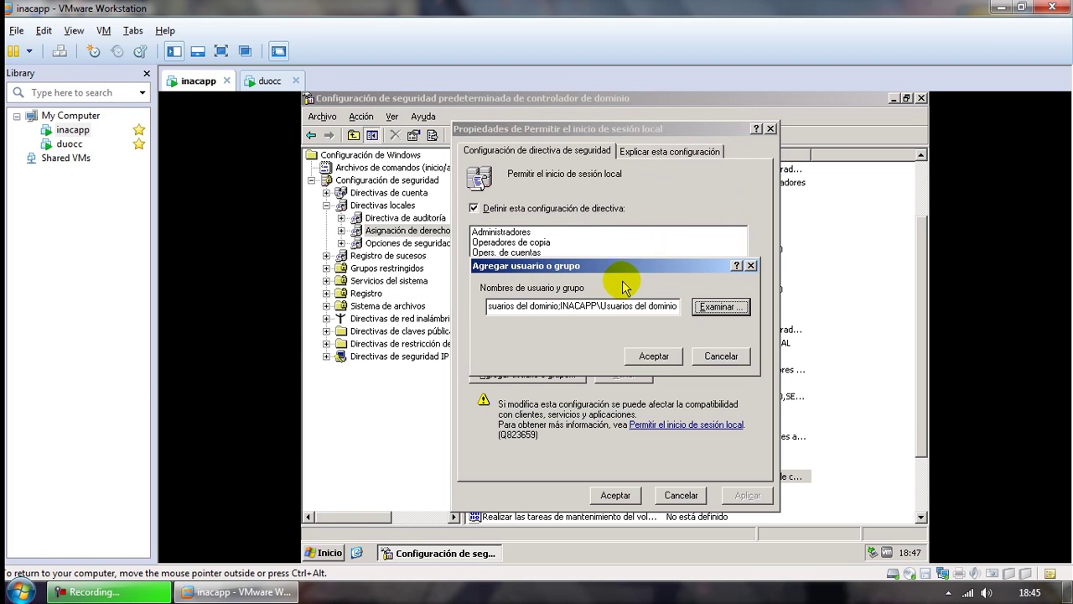
click(511, 307)
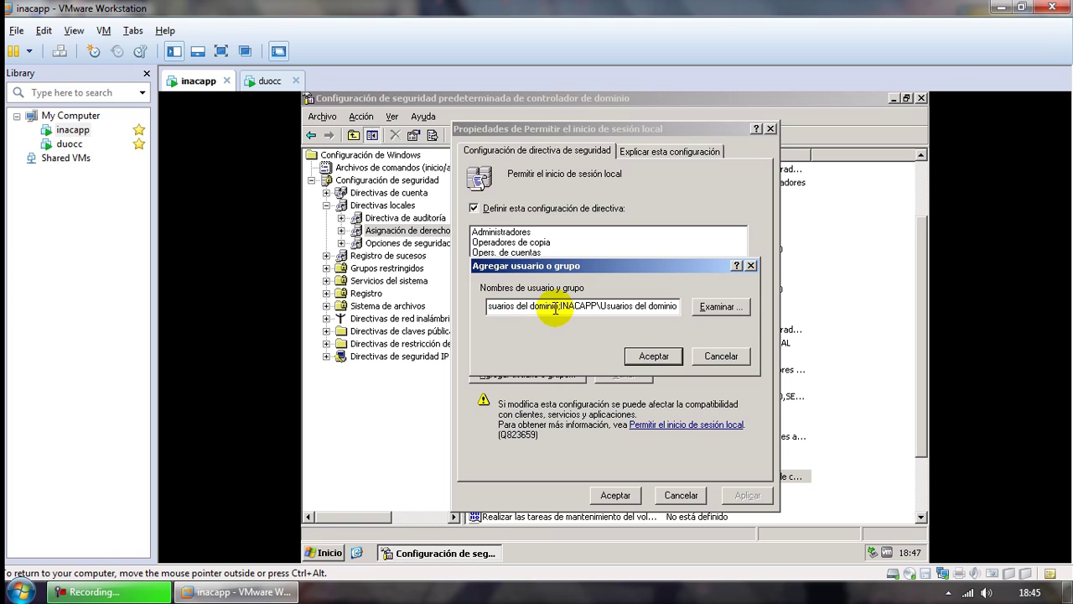
key(Right)
key(Right)
key(Right)
key(Right)
key(Right)
key(Right)
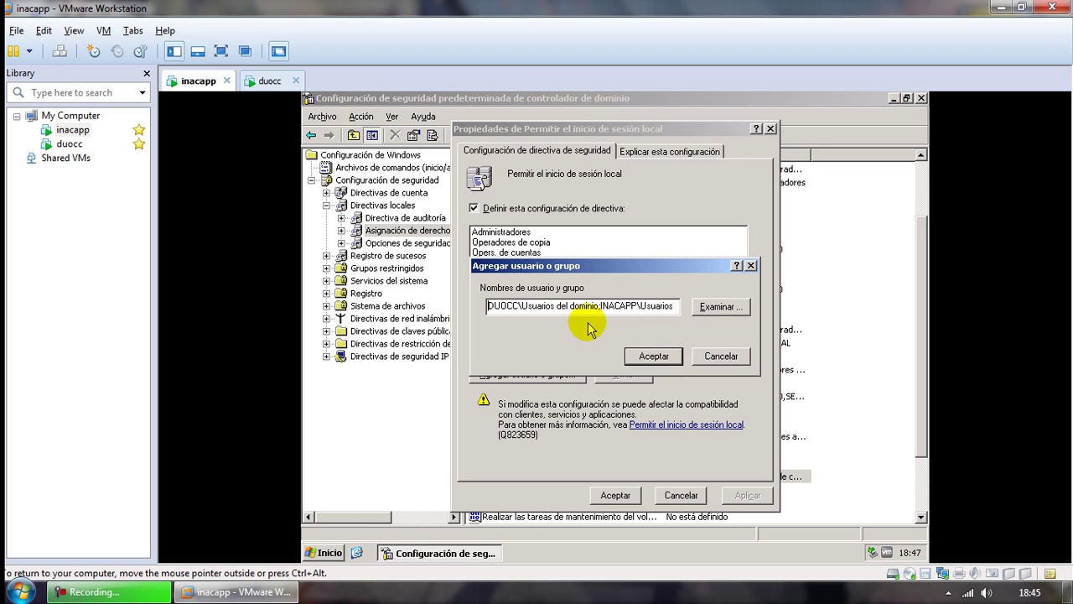
click(634, 356)
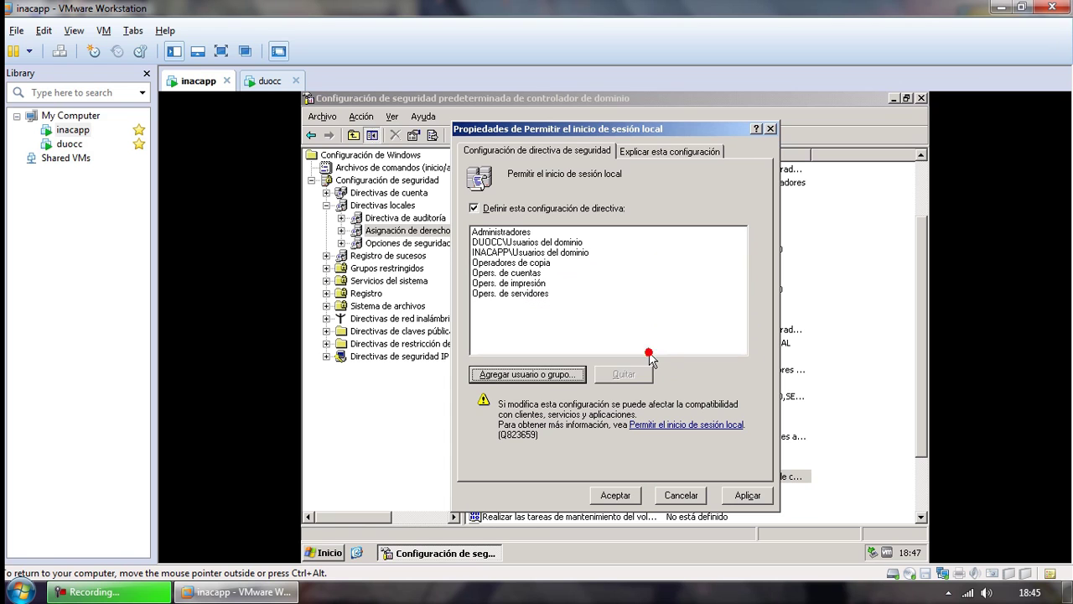
Check the DUOCC and INACAPP entries, apply the Permitir el inicio de sesión local policy and close its properties
click(514, 243)
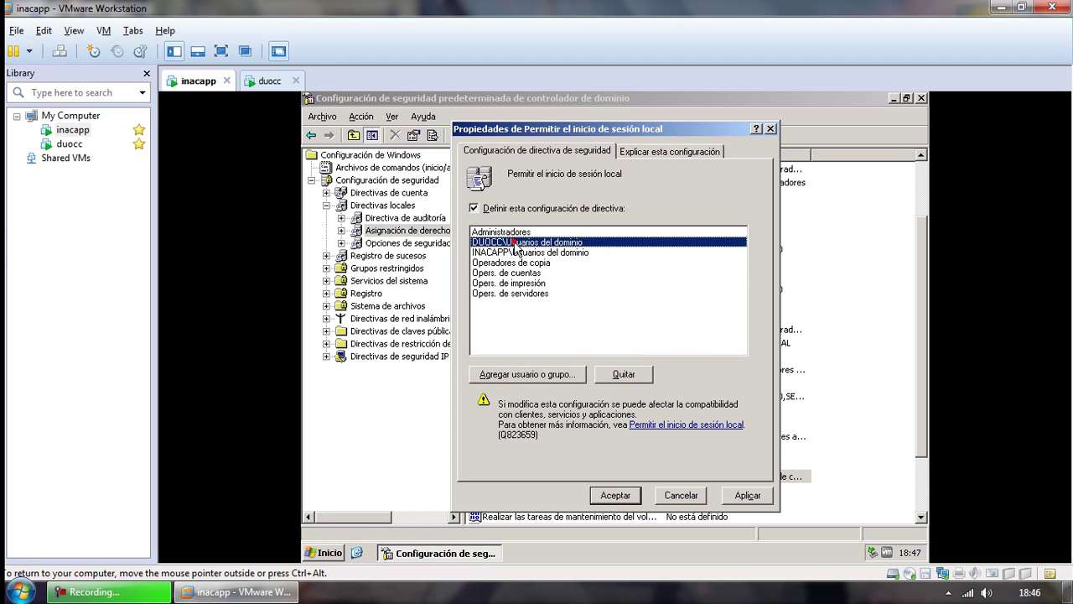
click(515, 251)
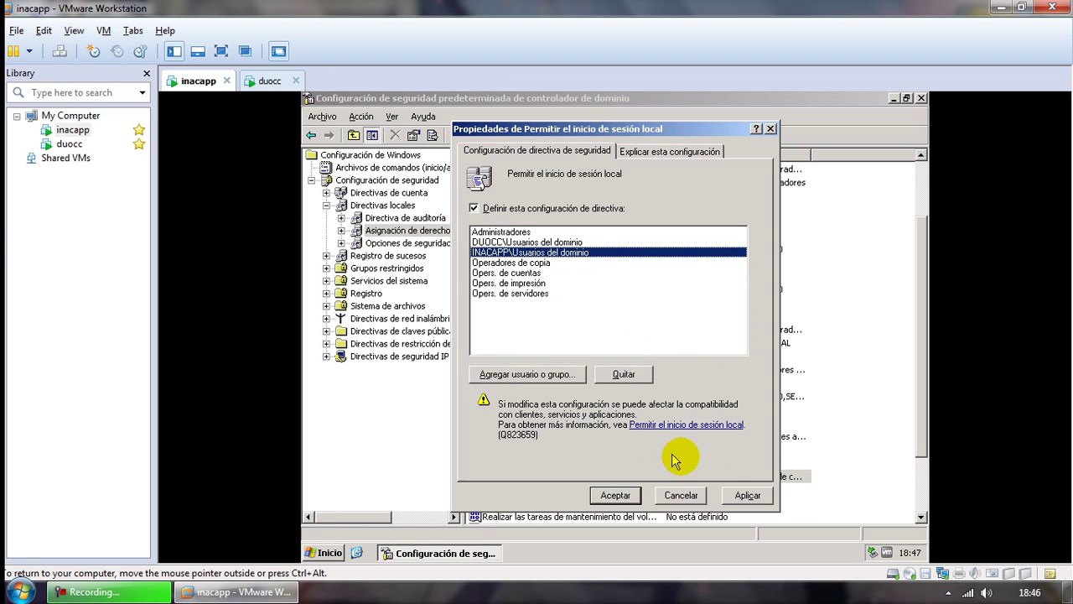
click(738, 493)
click(615, 495)
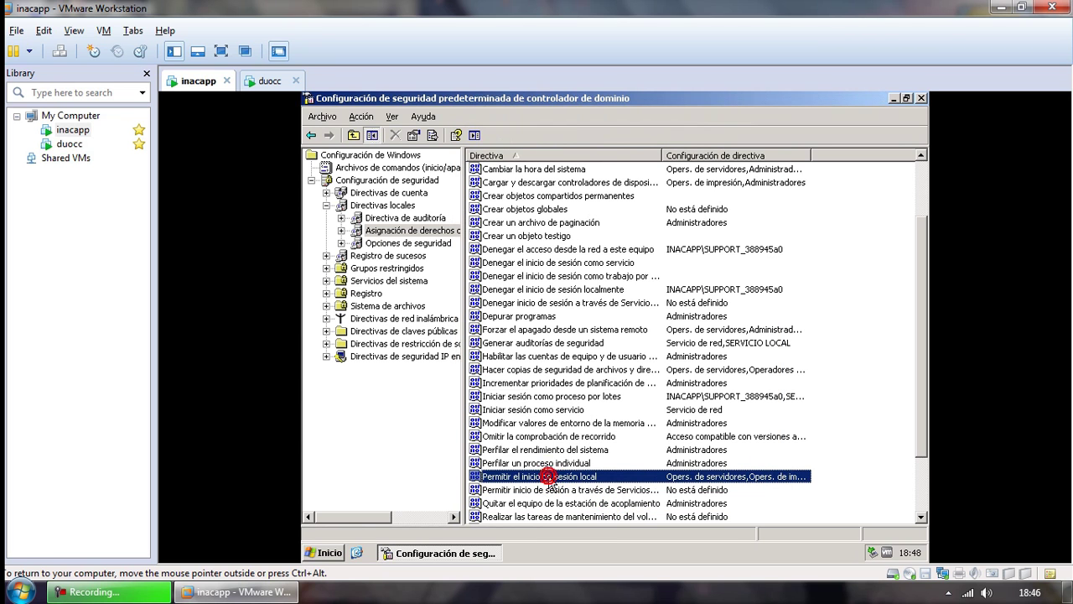
Force a policy refresh with gpupdate /force and close the domain controller security console
key(super+r)
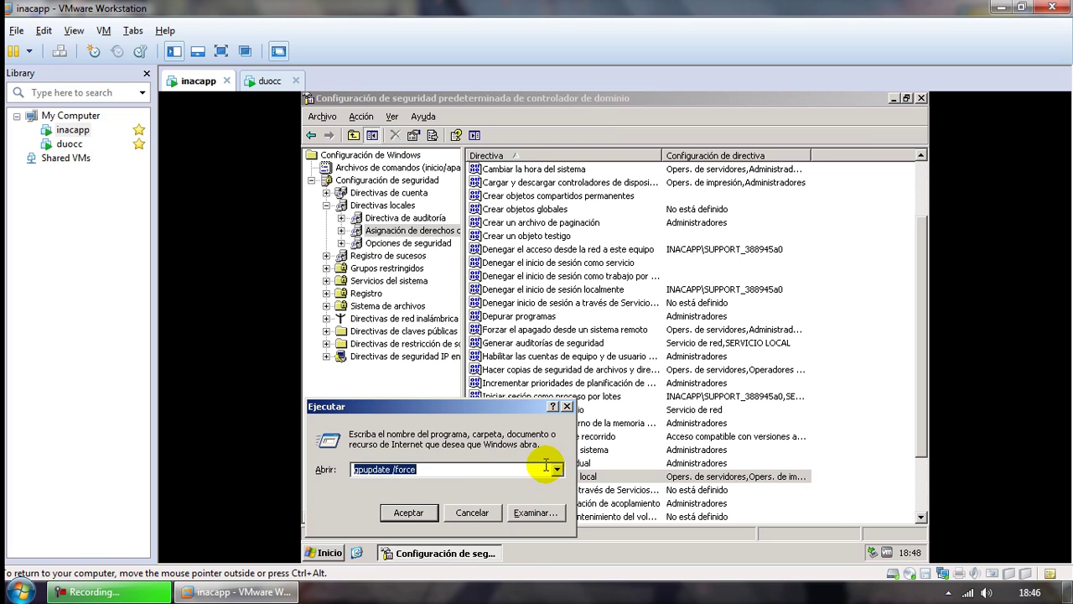
key(Return)
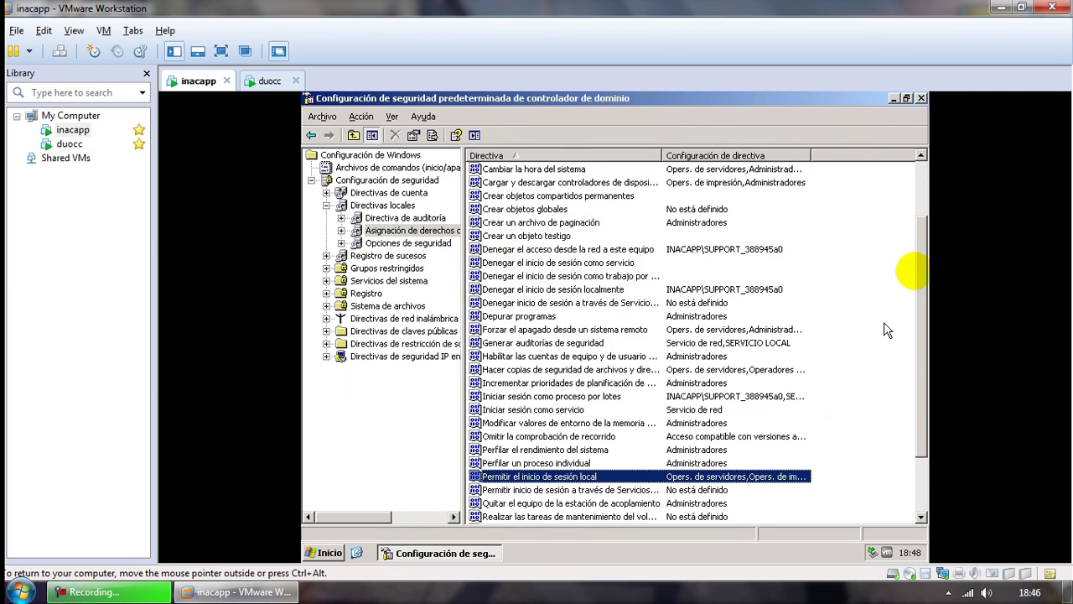
click(920, 99)
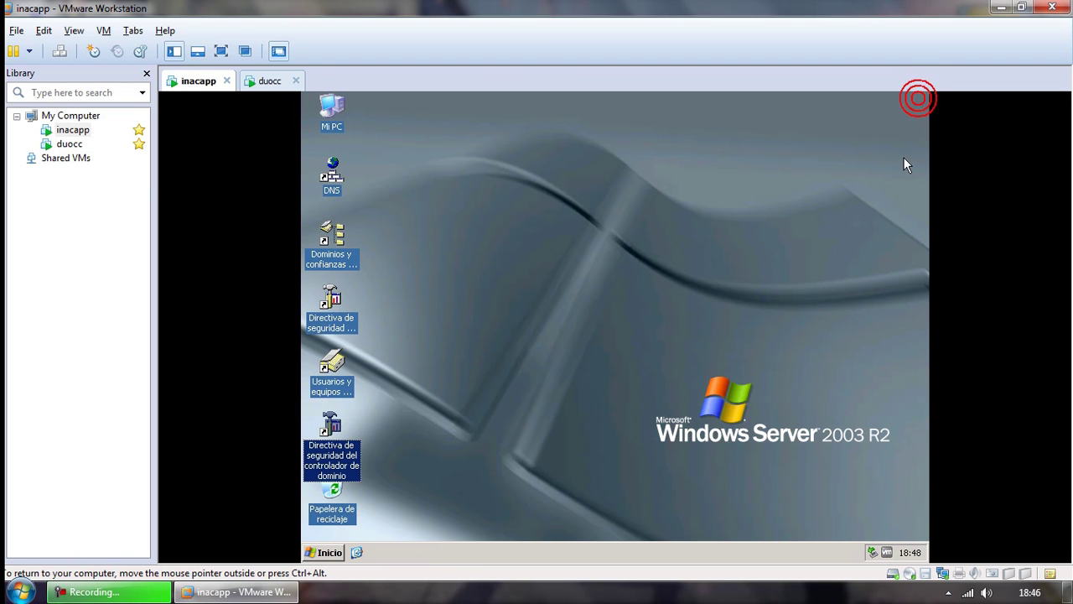
Compare the date, time and time zone settings of the inacapp and duocc virtual machines, closing both dialogs when finished
double_click(920, 552)
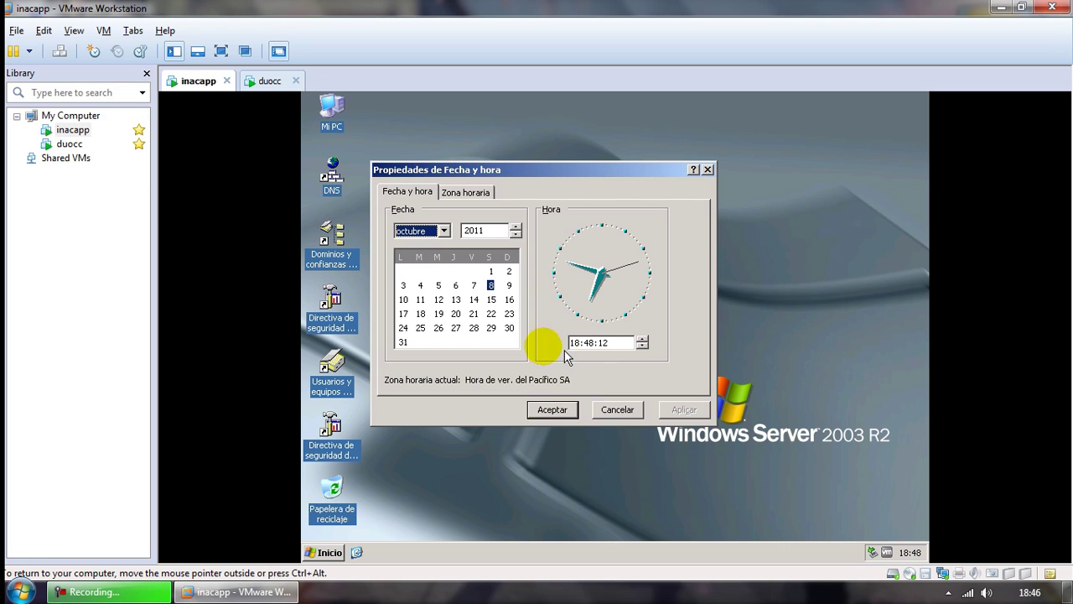
click(453, 195)
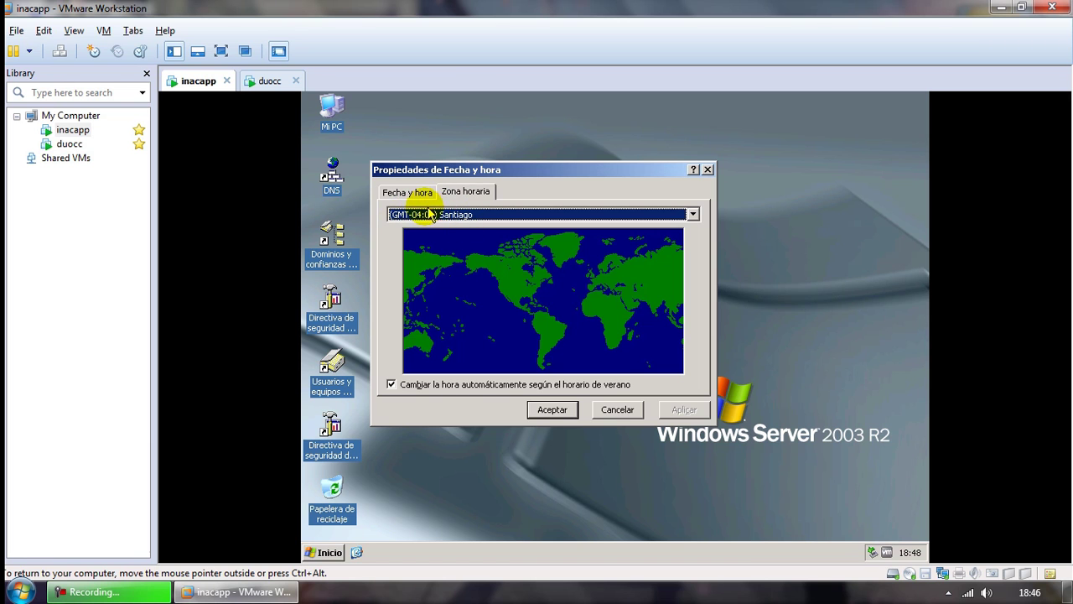
click(265, 80)
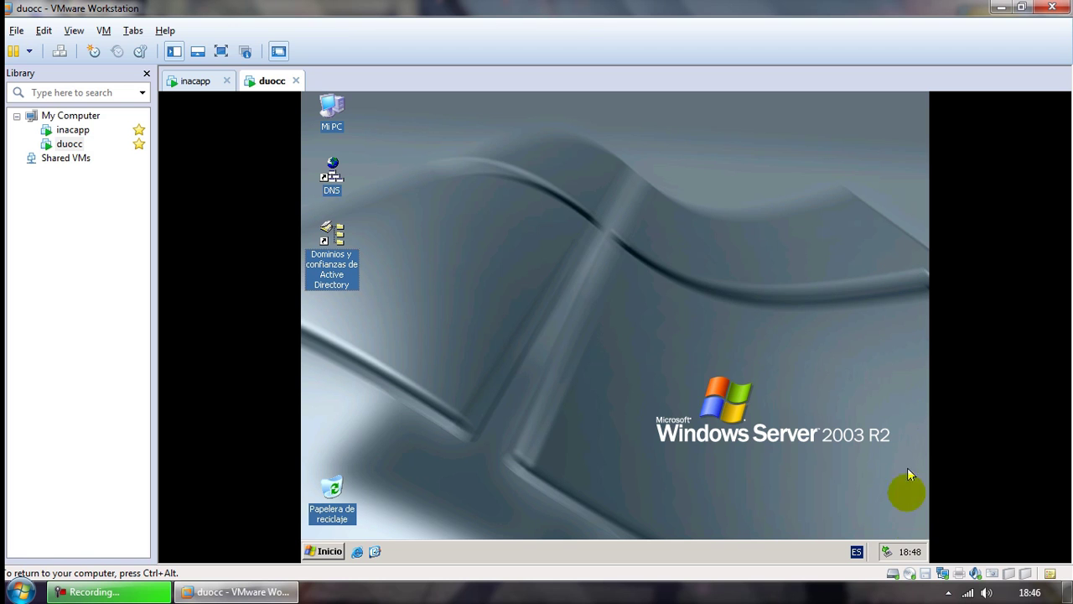
click(912, 555)
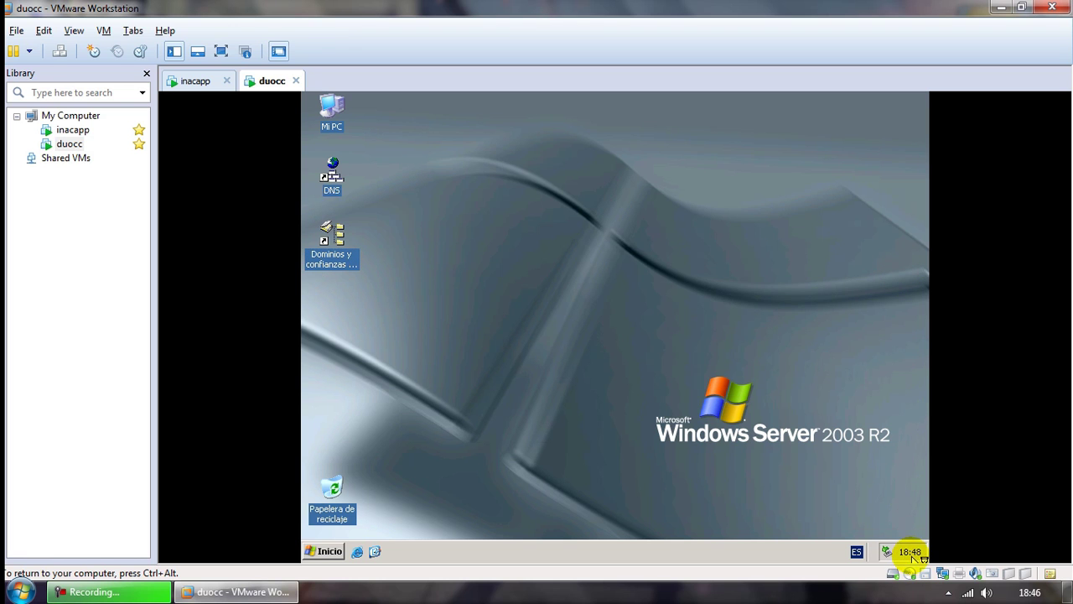
click(912, 555)
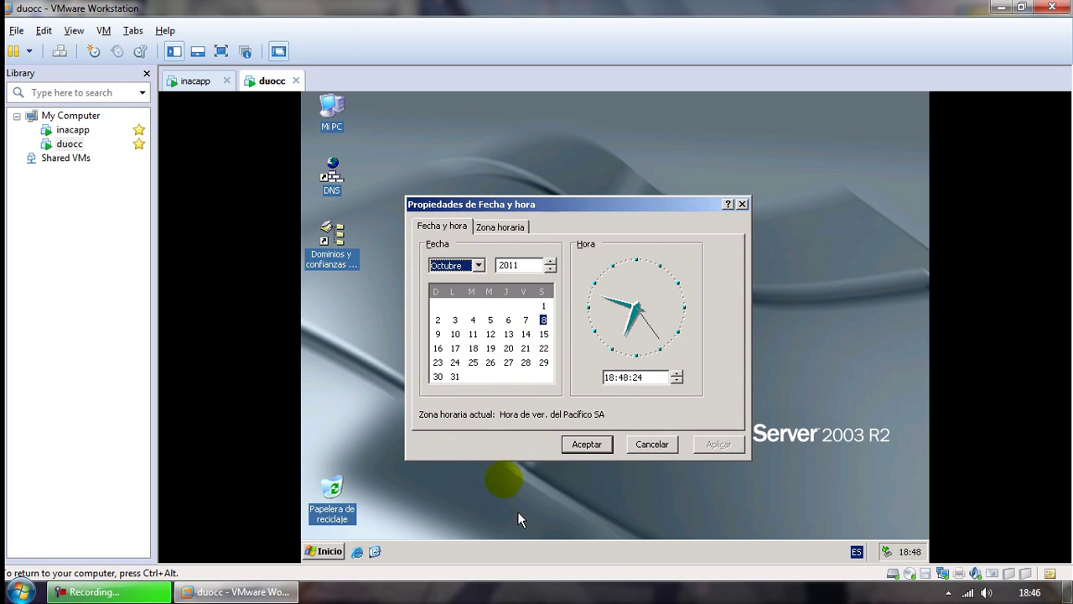
click(484, 227)
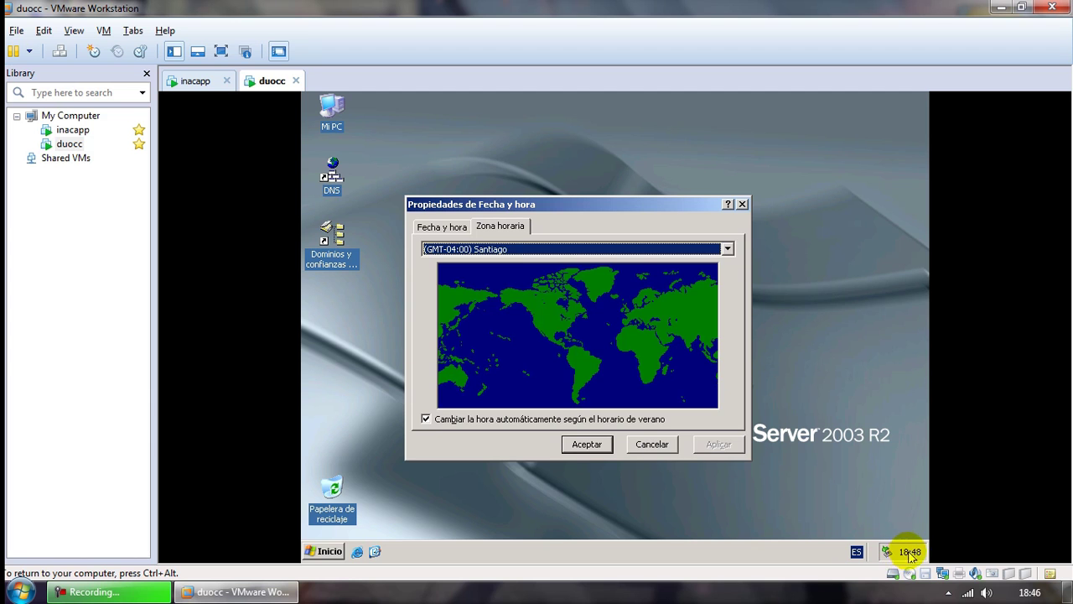
click(199, 82)
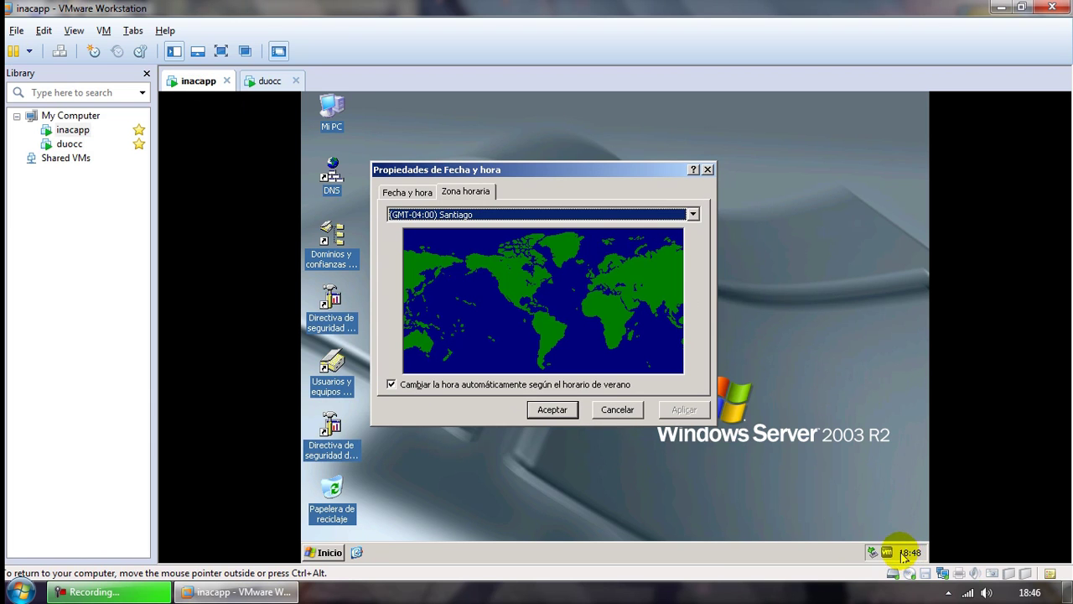
click(546, 411)
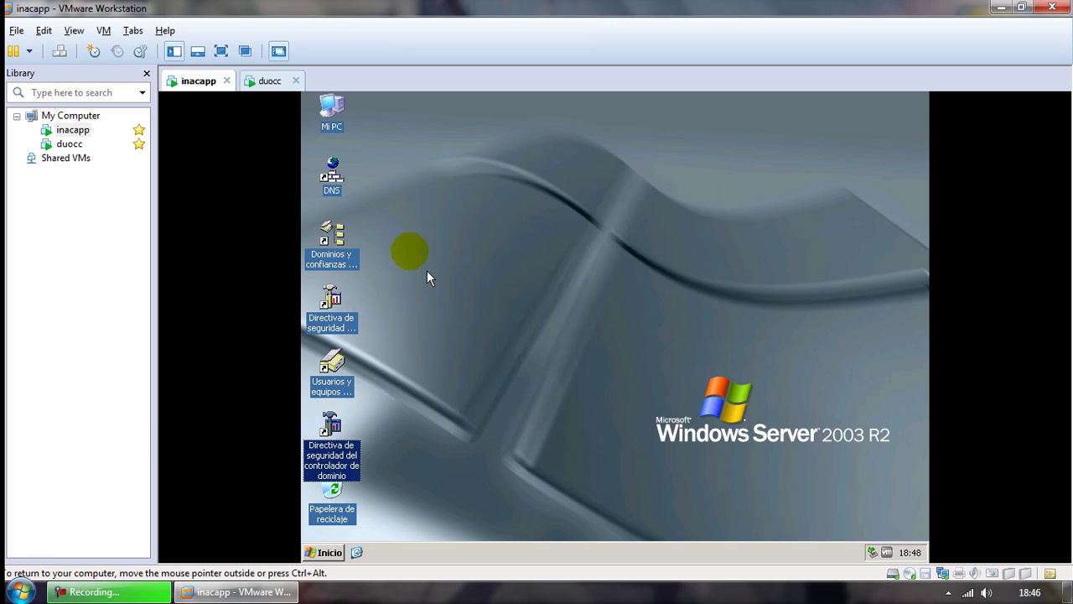
click(259, 80)
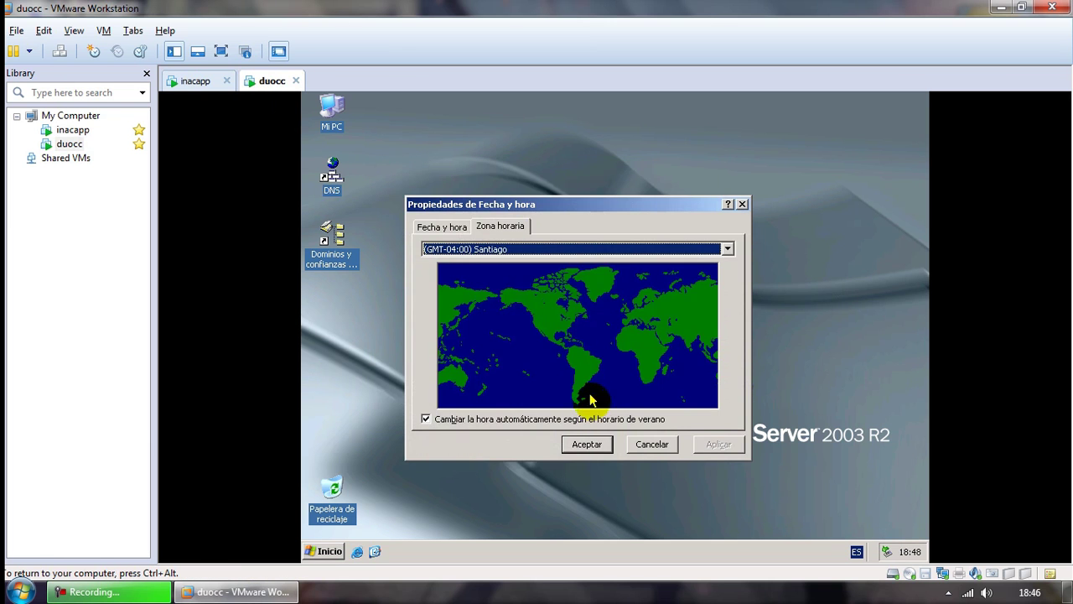
click(587, 443)
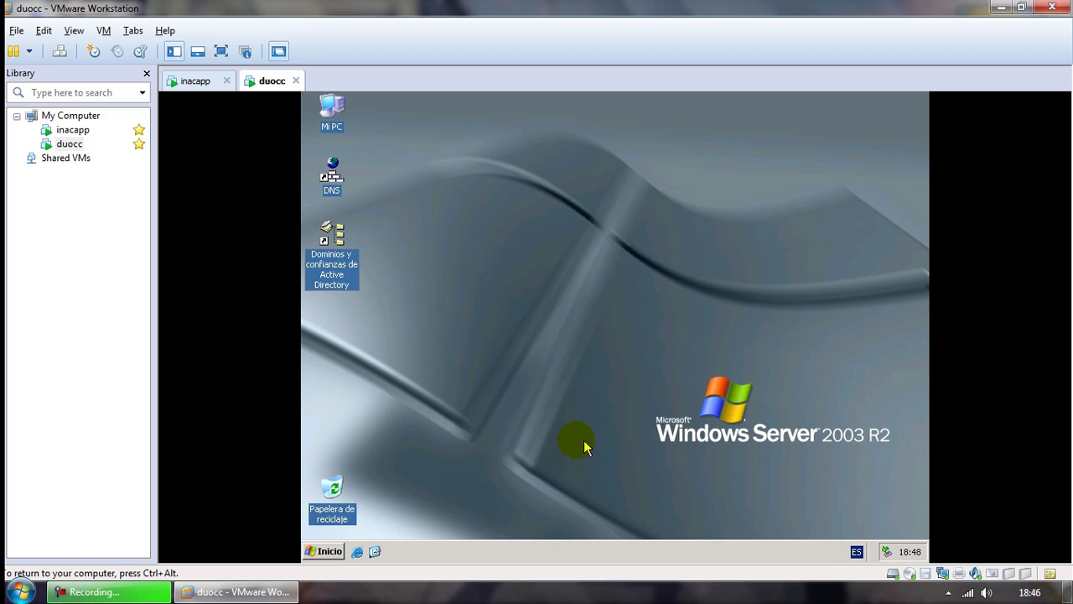
Copy the Directiva de seguridad de dominio shortcut to the duocc desktop and place it below Dominios y confianzas de Active Directory
click(325, 551)
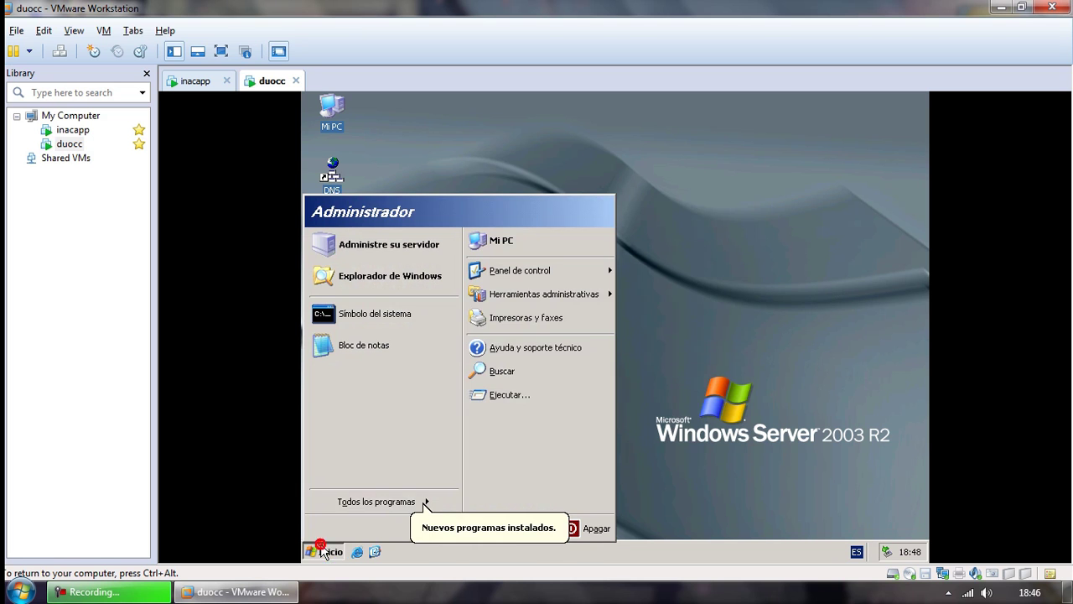
mouse_move(558, 298)
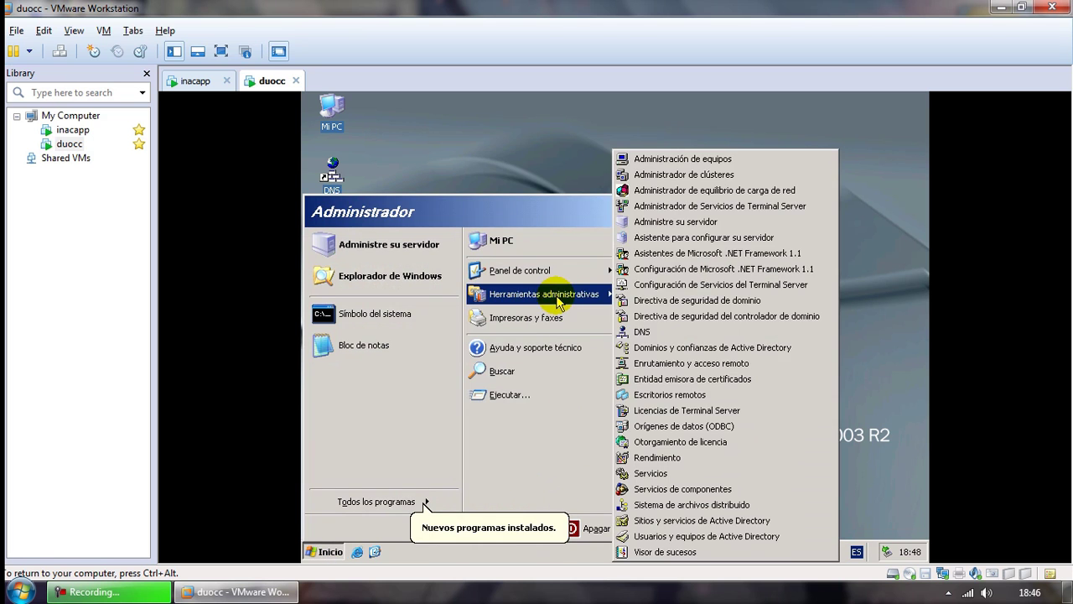
right_click(659, 301)
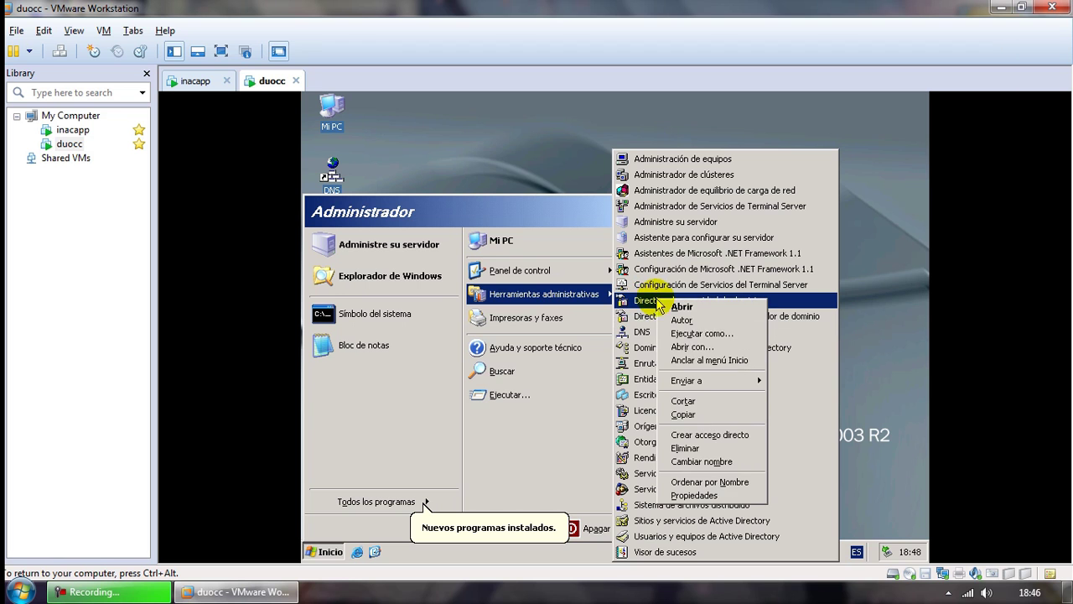
click(679, 414)
click(503, 155)
right_click(503, 155)
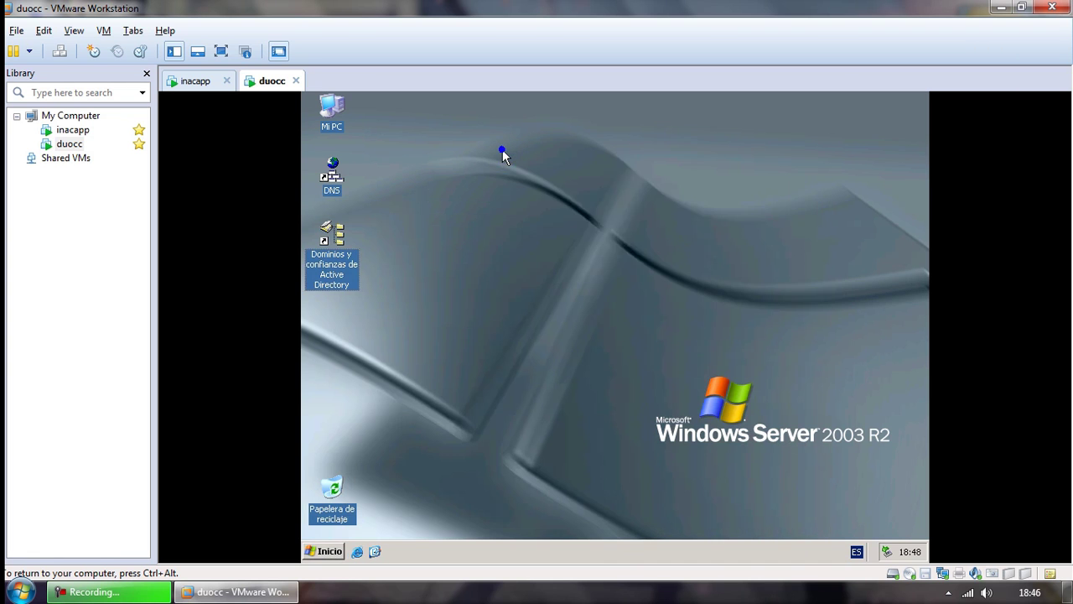
click(515, 192)
drag(516, 195, 333, 294)
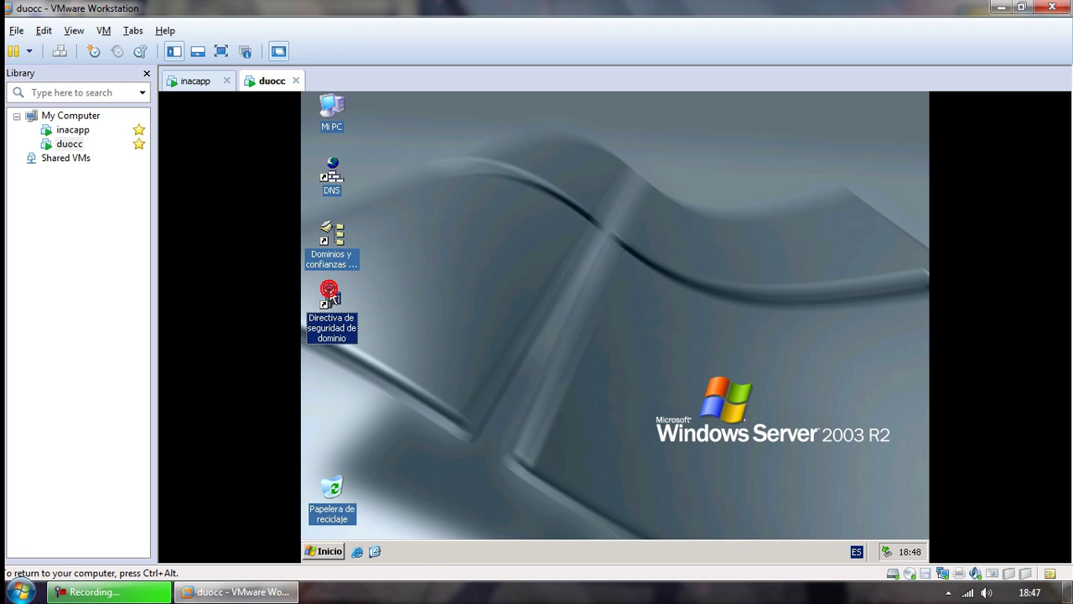
Open the Directiva de seguridad de dominio console maximized and display the Directiva de contraseñas settings under Directivas de cuenta
double_click(331, 293)
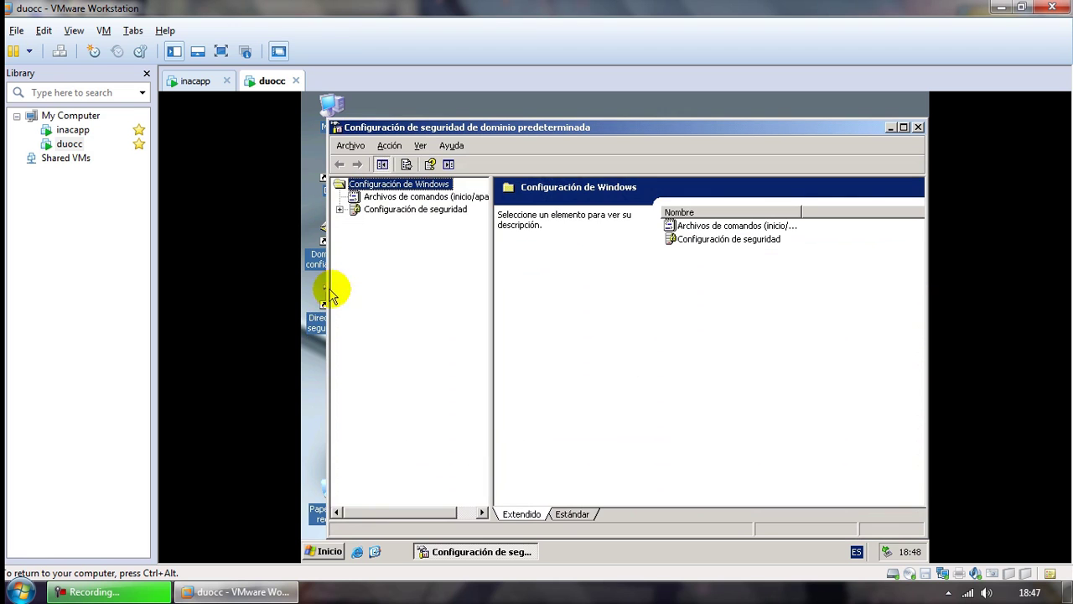
double_click(401, 130)
click(311, 181)
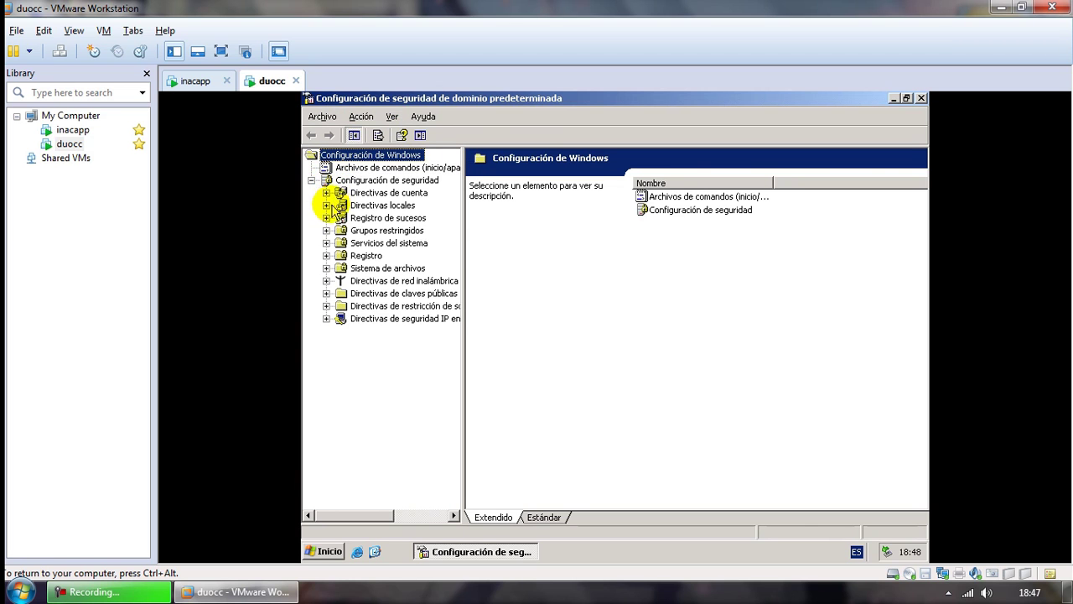
click(326, 205)
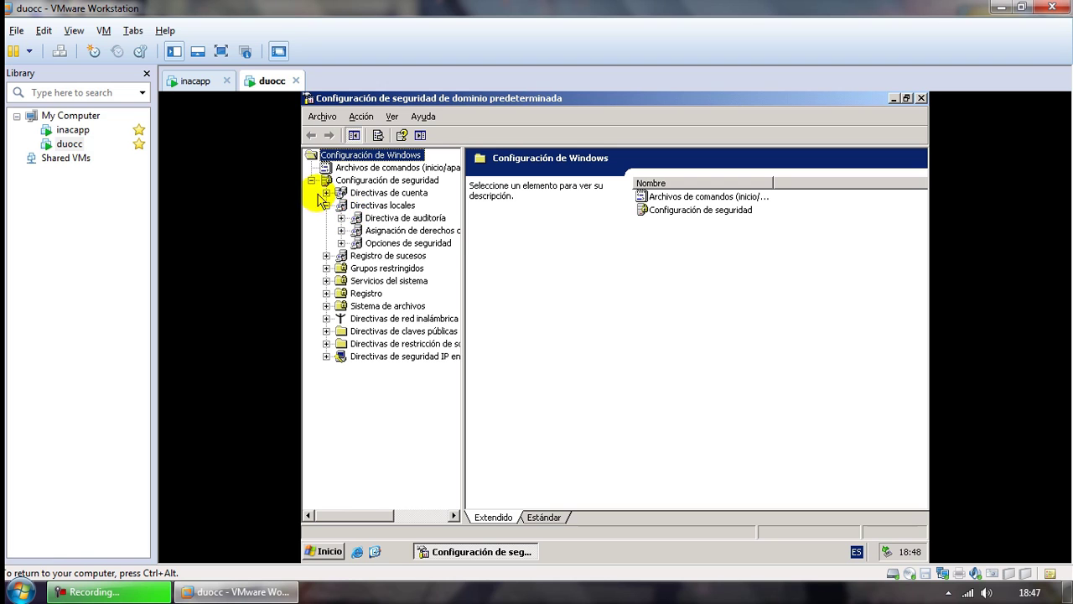
click(326, 193)
click(361, 205)
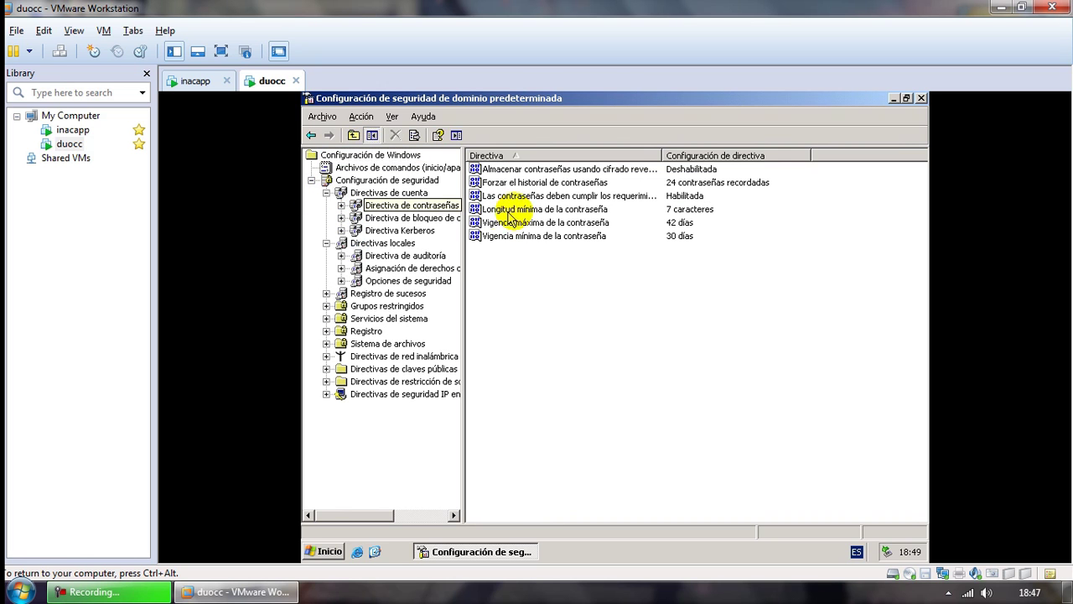
Set the password complexity requirement policy to Deshabilitada and apply it
double_click(601, 198)
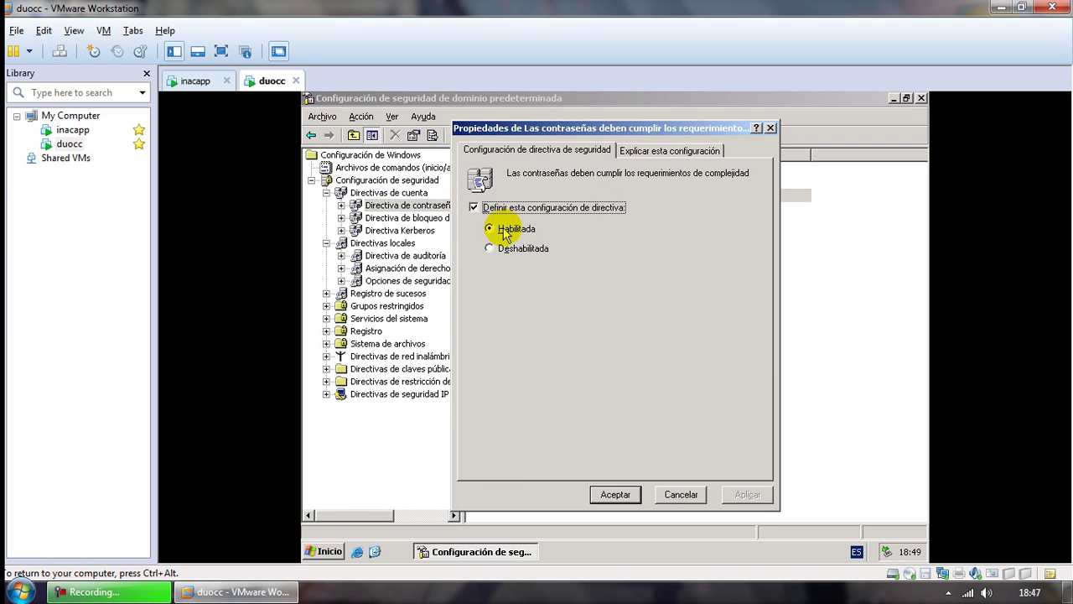
click(513, 250)
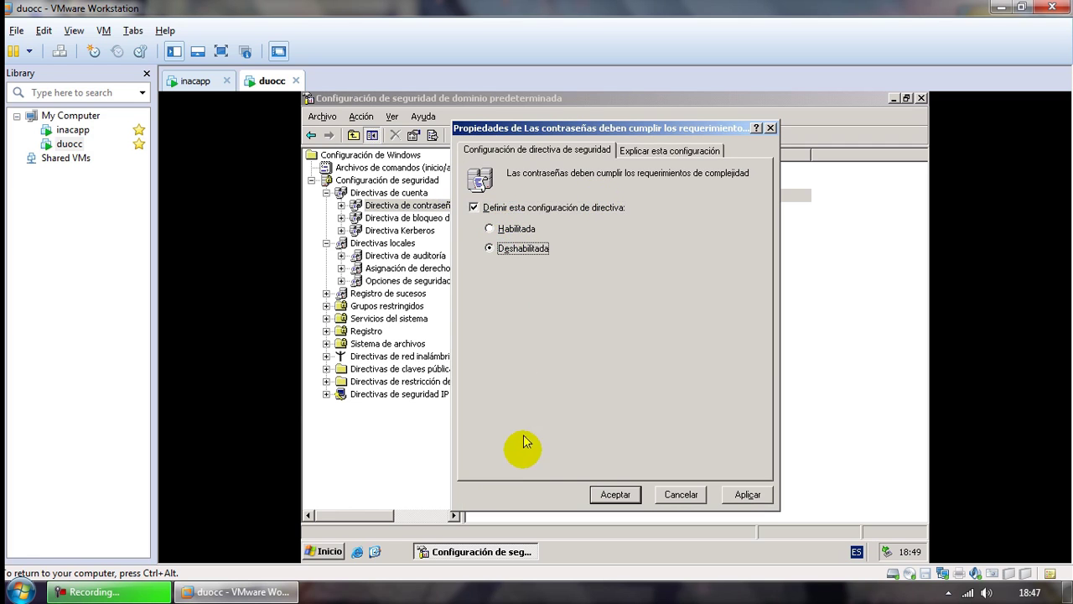
click(744, 496)
click(616, 495)
Set Longitud mínima de la contraseña to 5 characters and apply it
double_click(513, 210)
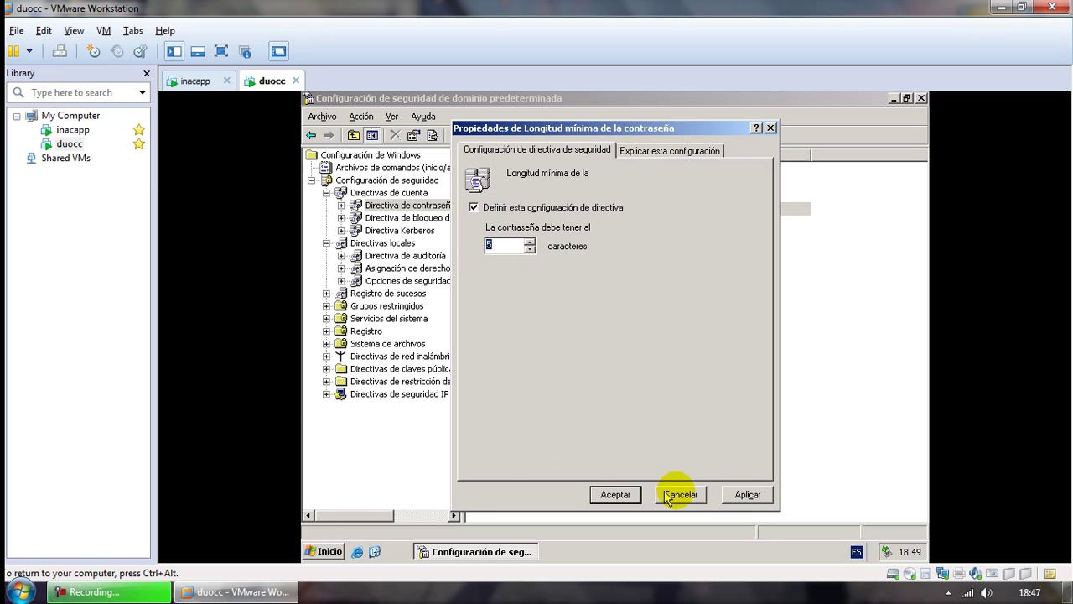
click(732, 494)
click(628, 494)
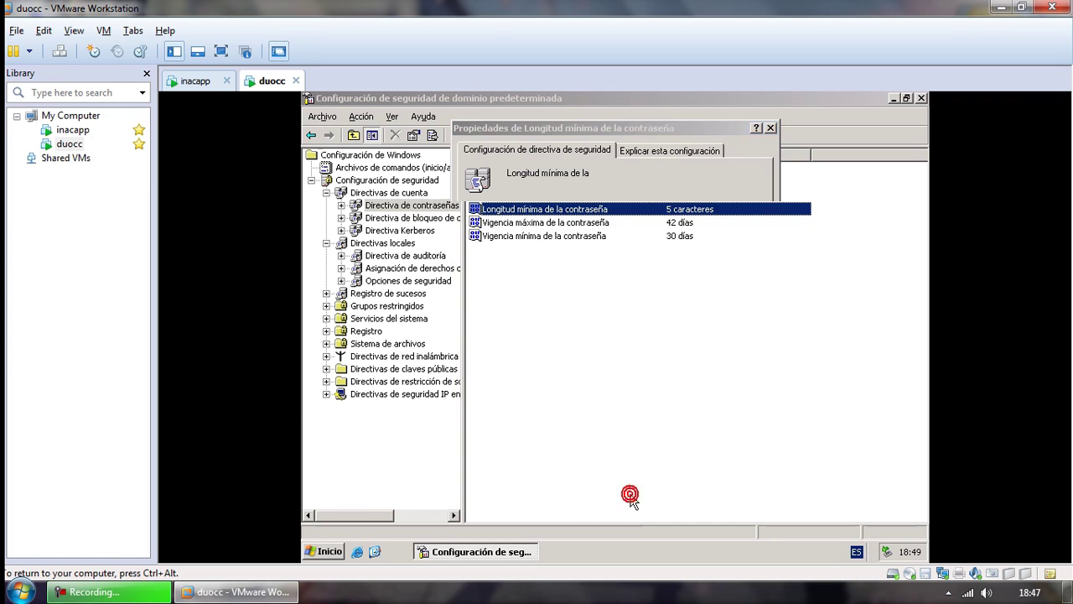
Leave Vigencia máxima de la contraseña undefined and accept the suggested undefined setting for Vigencia mínima de la contraseña
double_click(543, 223)
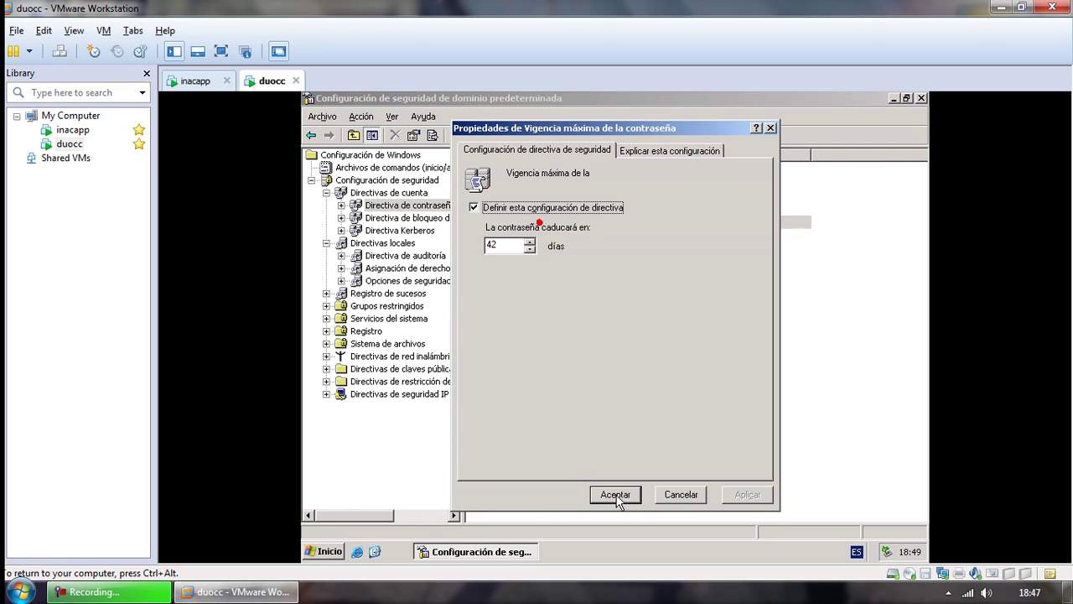
click(517, 210)
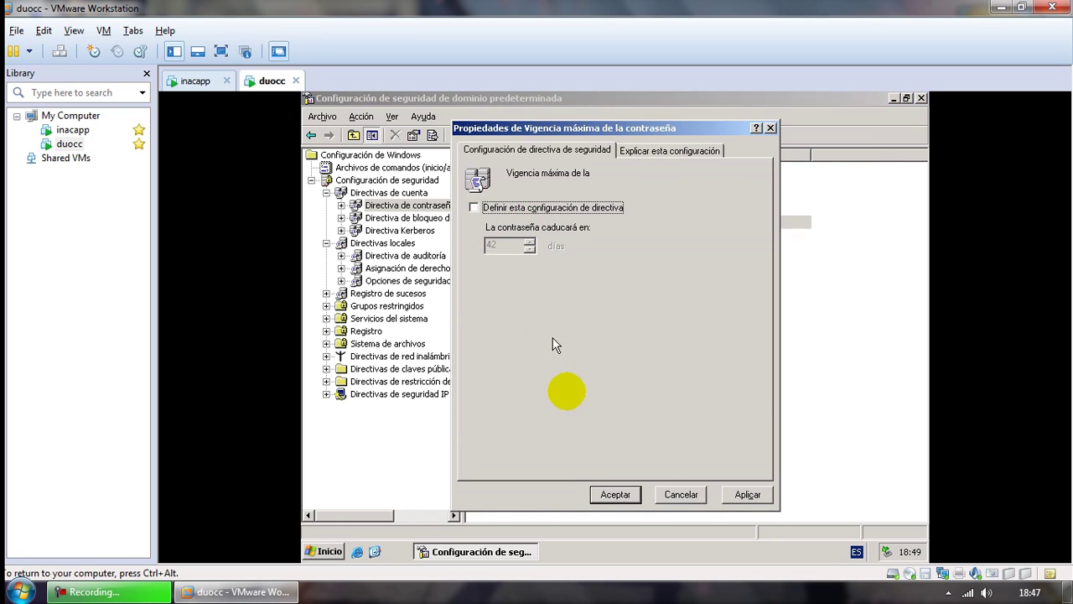
click(736, 494)
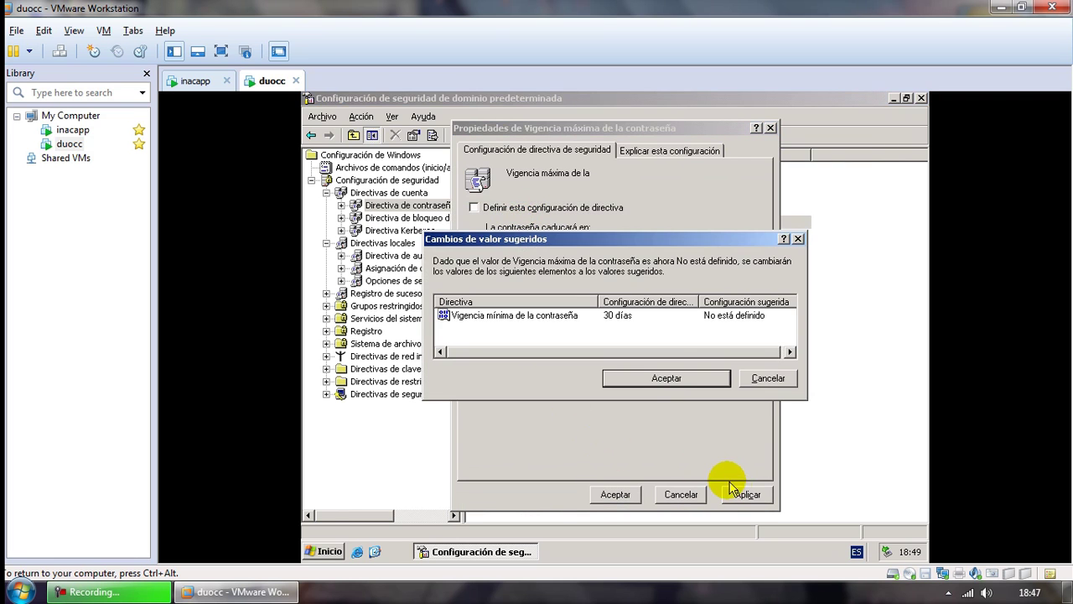
click(666, 378)
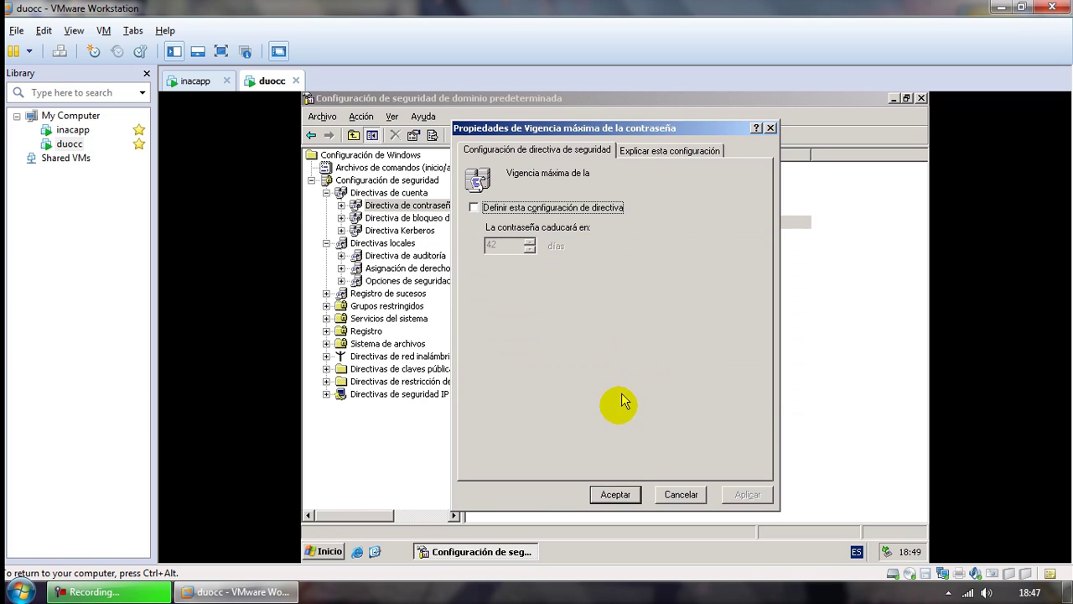
click(614, 494)
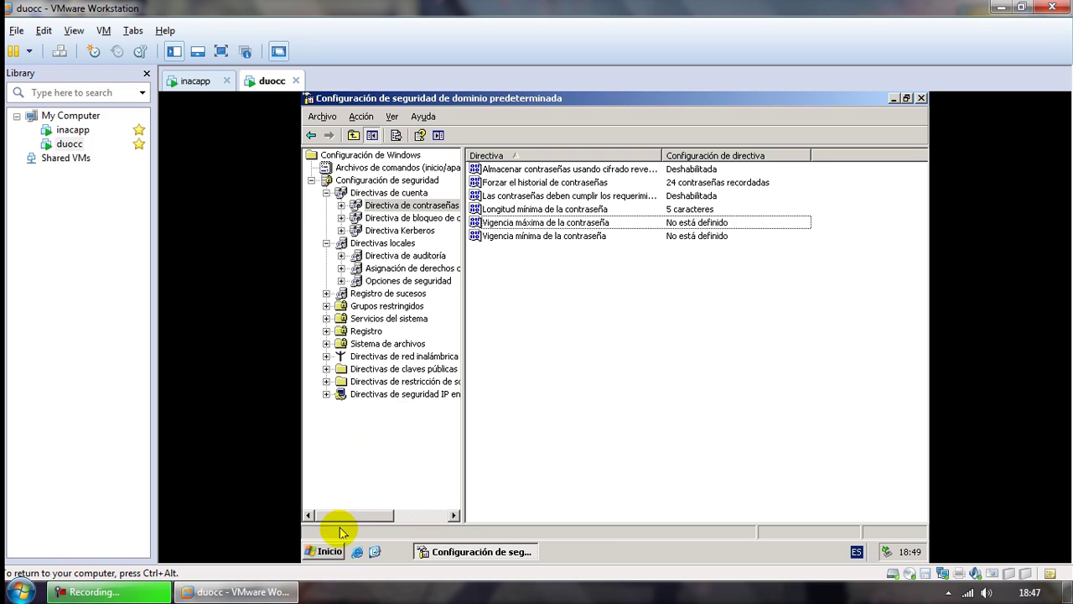
Force a policy refresh on duocc with gpupdate /force and close the domain security console
click(336, 552)
click(509, 394)
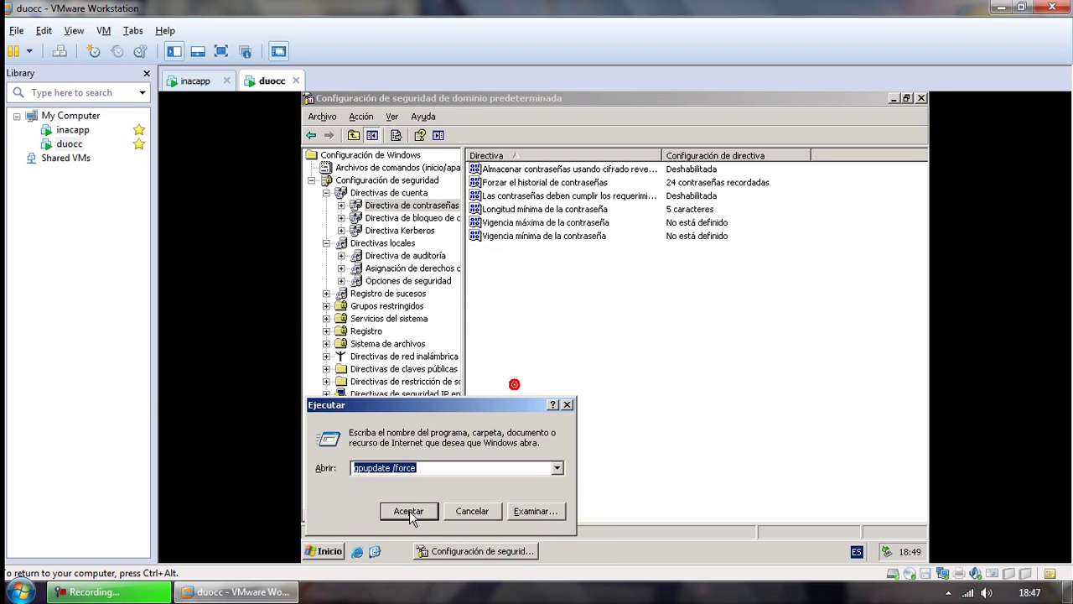
text(gpupdate /)
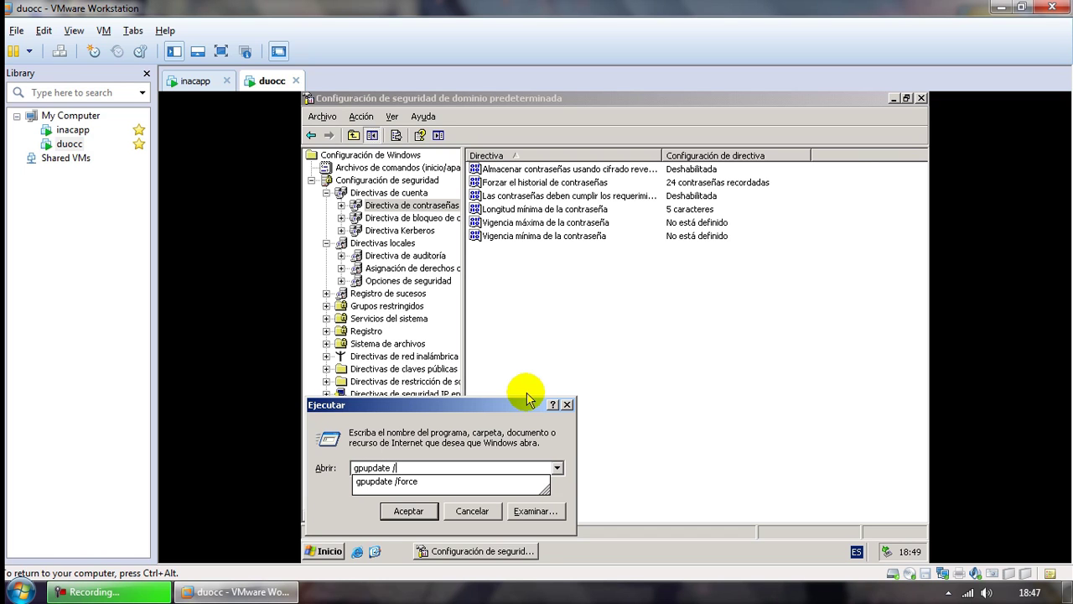
text(force)
key(Return)
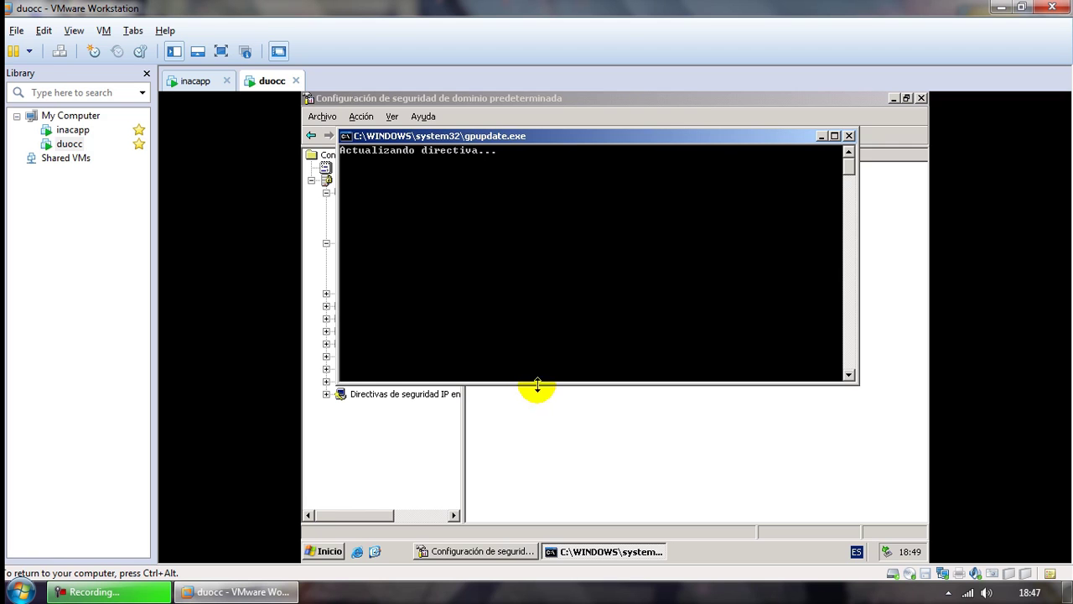
click(921, 99)
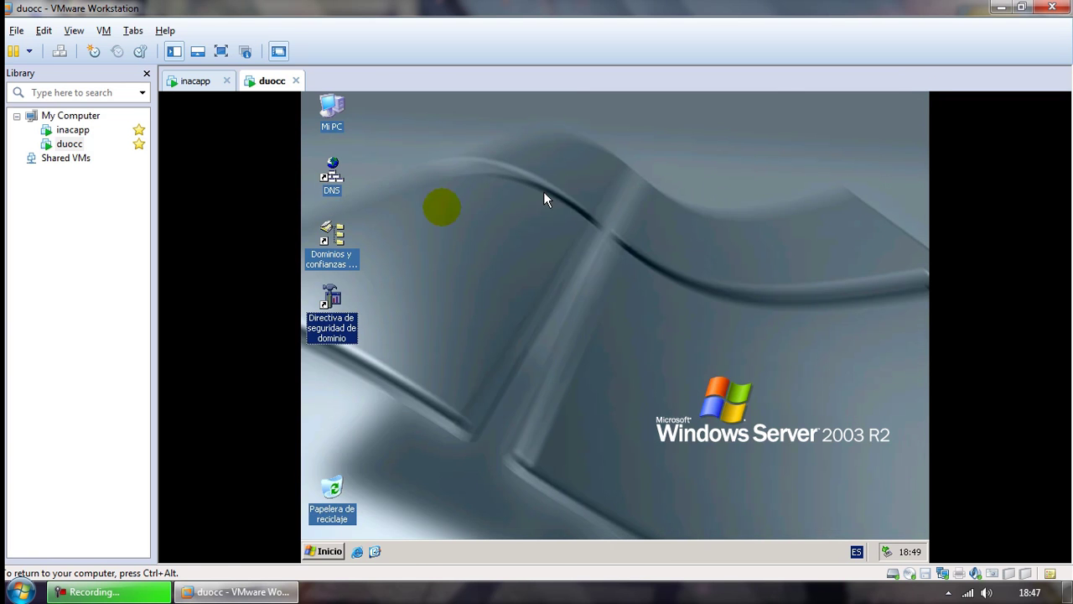
Copy the Usuarios y equipos de Active Directory shortcut to the desktop and place it below the Directiva de seguridad de dominio shortcut
click(331, 551)
click(546, 295)
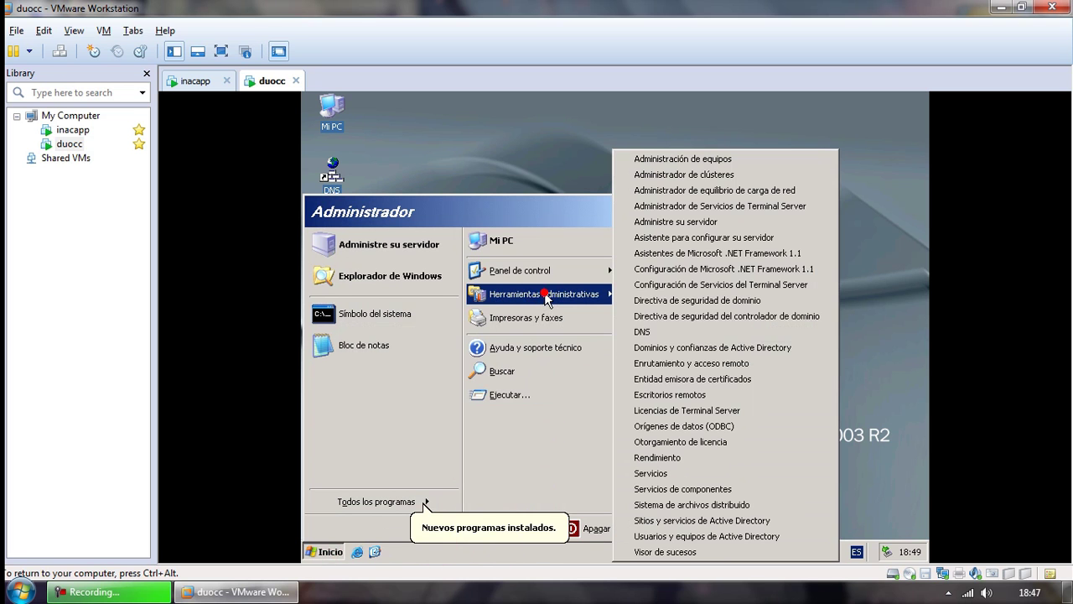
right_click(735, 536)
click(758, 442)
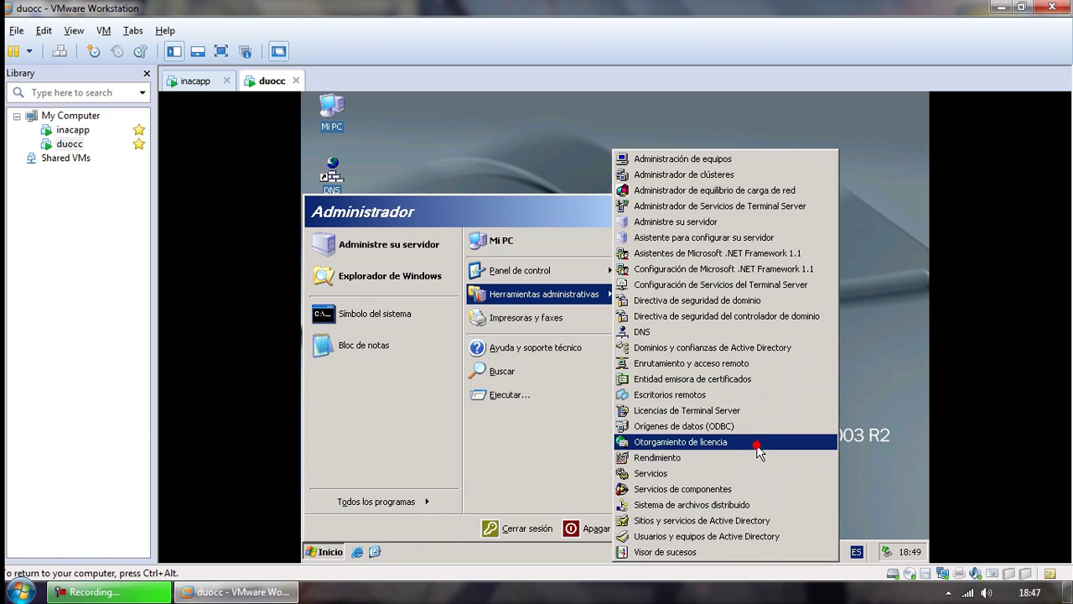
right_click(481, 166)
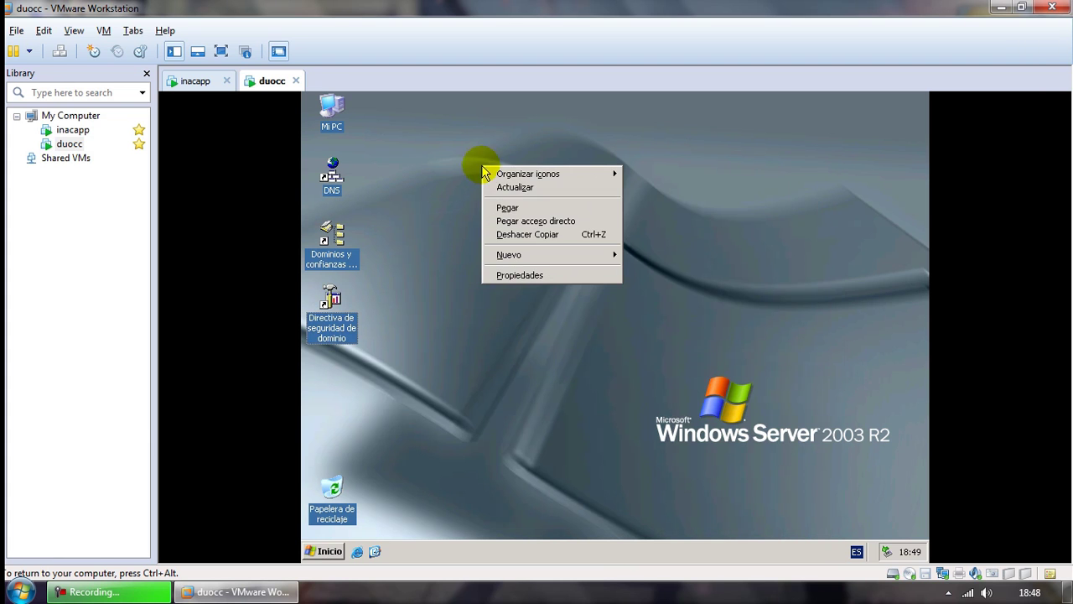
click(506, 207)
drag(464, 186, 338, 362)
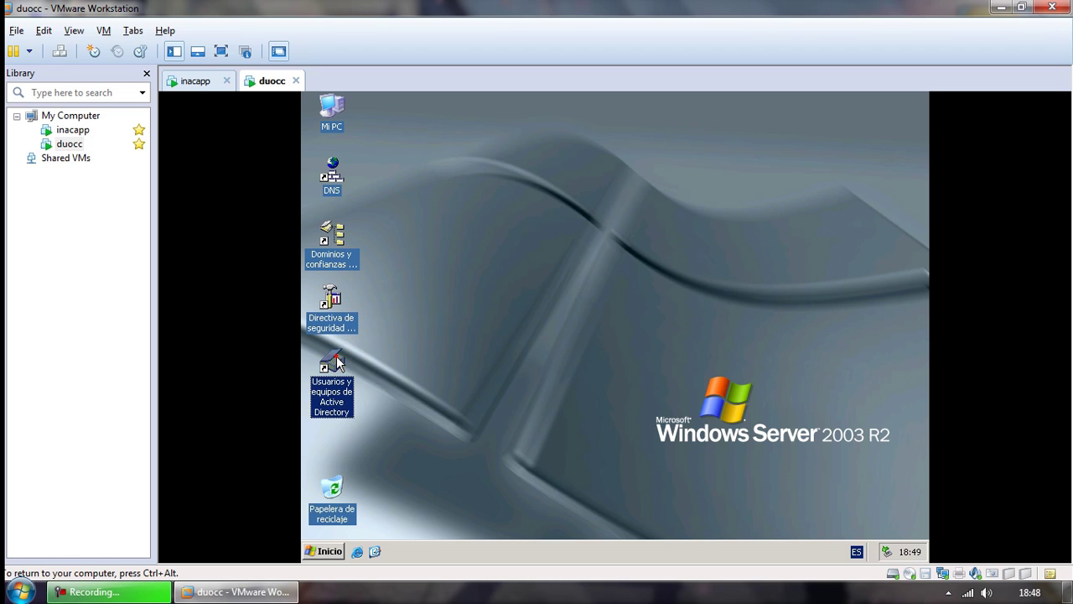
Start a new user in the duocc.cl Users container with usuariod as first name and logon name, continuing to the password settings
double_click(338, 362)
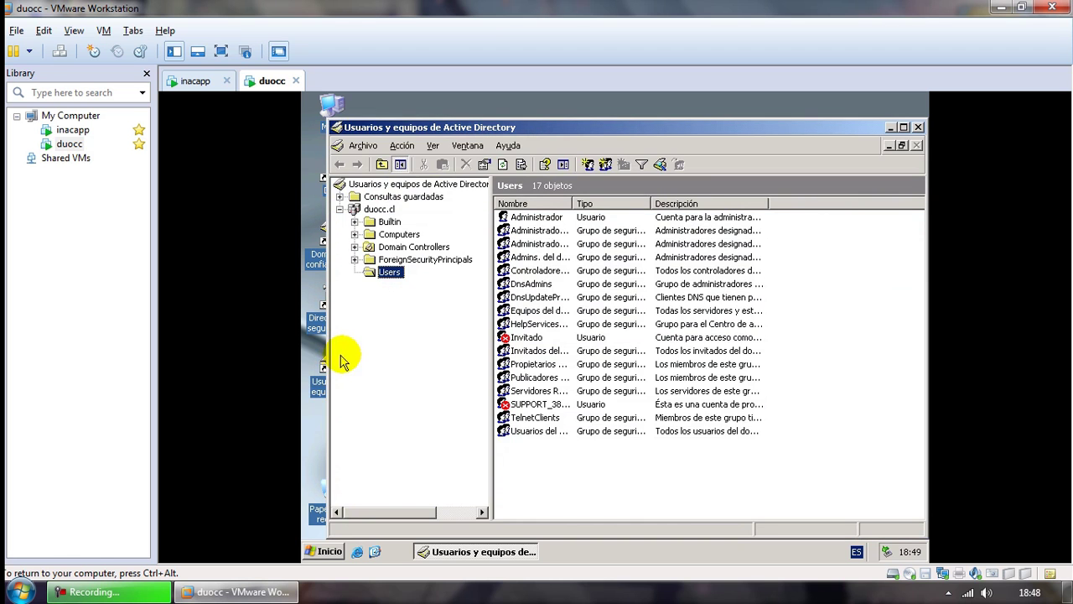
right_click(533, 468)
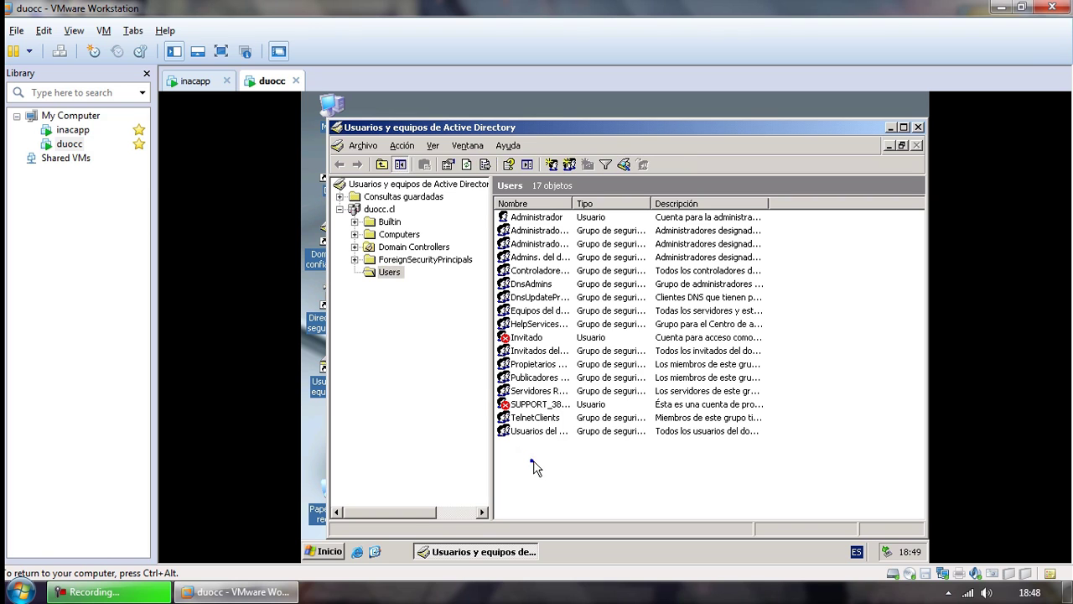
mouse_move(611, 317)
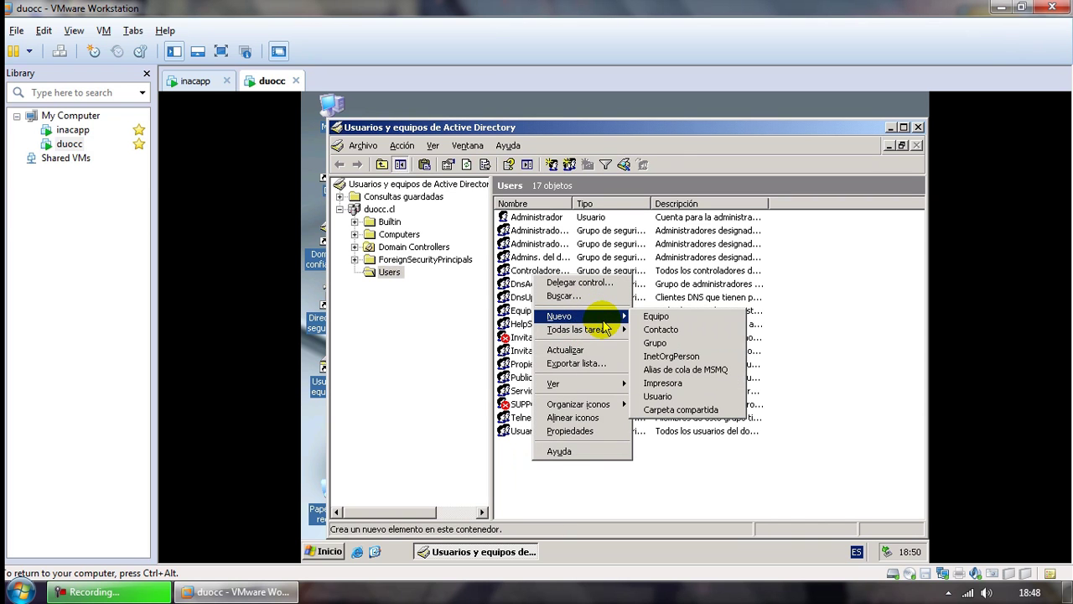
click(658, 396)
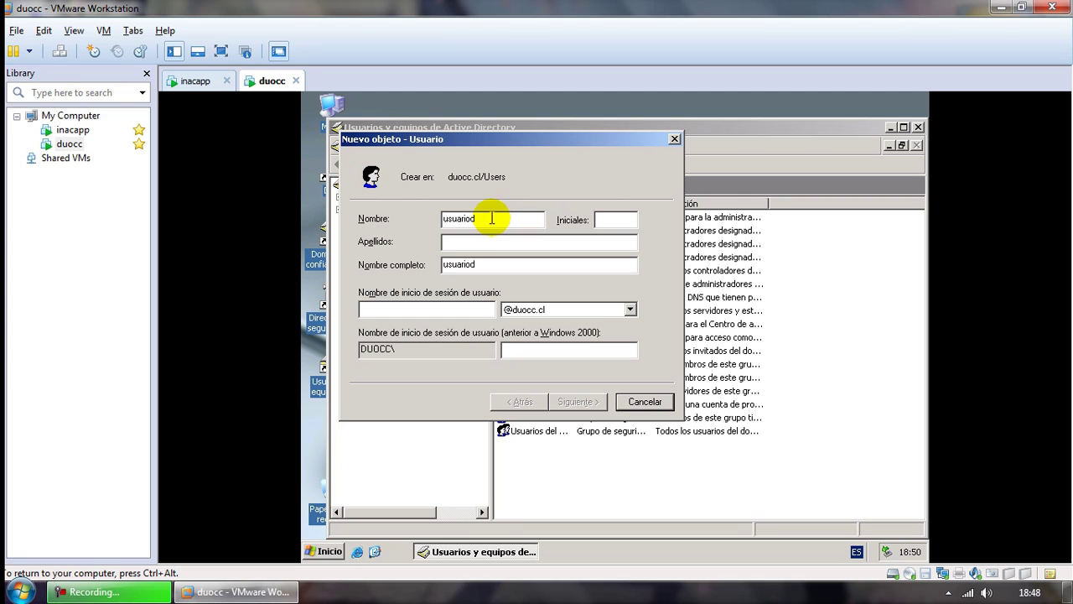
text(usuariod)
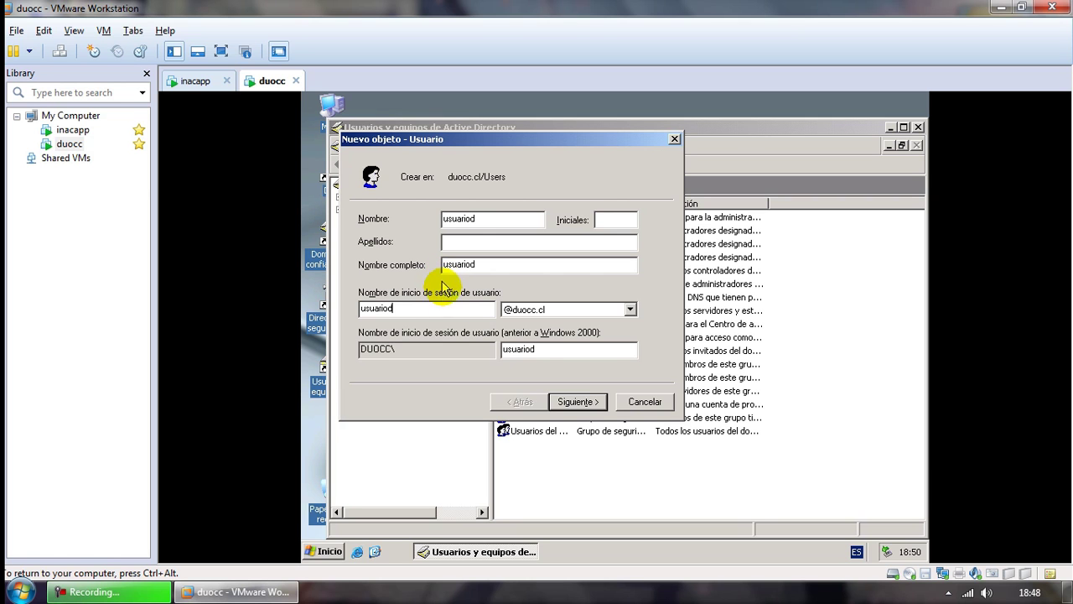
click(572, 402)
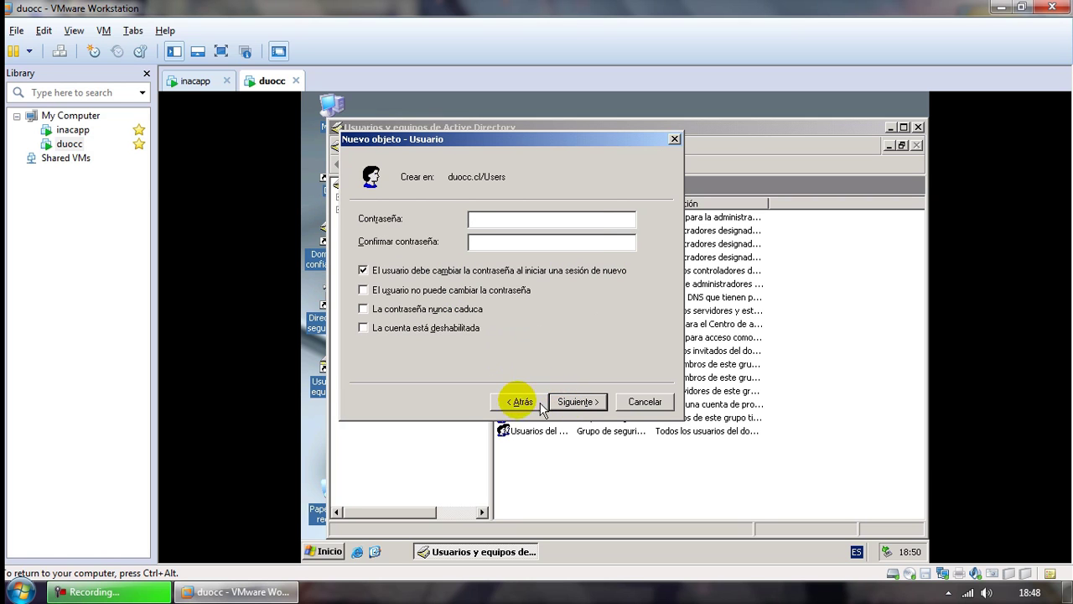
Enable El usuario no puede cambiar la contraseña and La contraseña nunca caduca for usuariod, and enter and confirm the account password
click(461, 293)
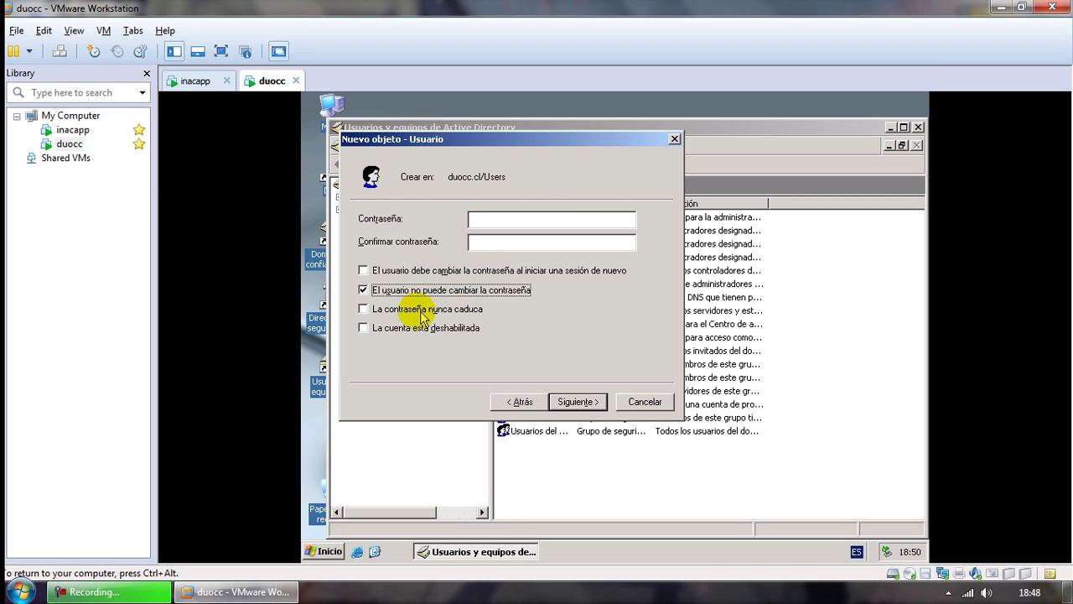
click(421, 310)
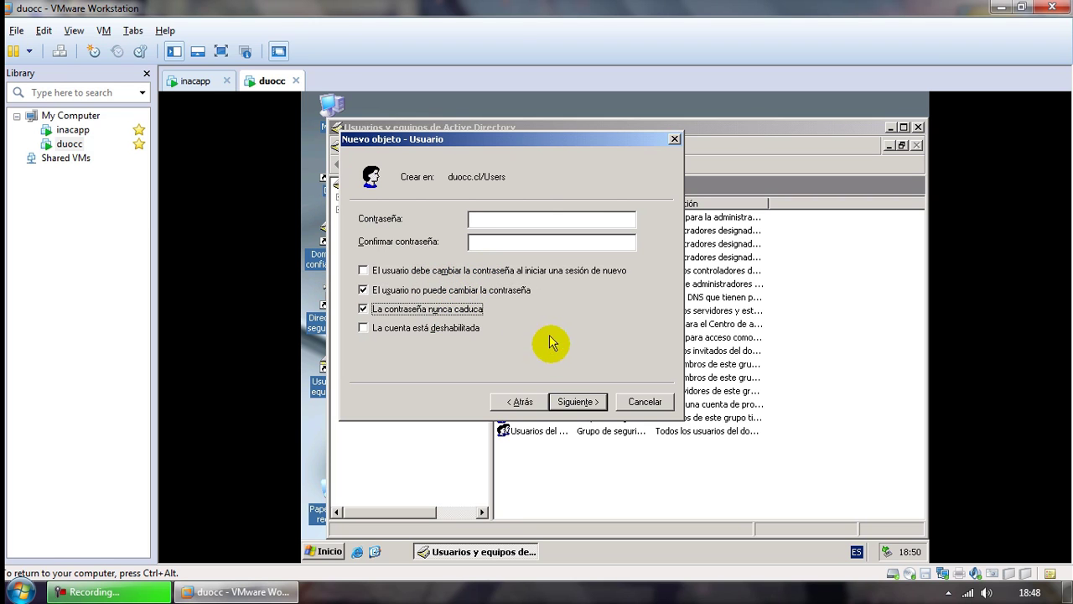
click(496, 221)
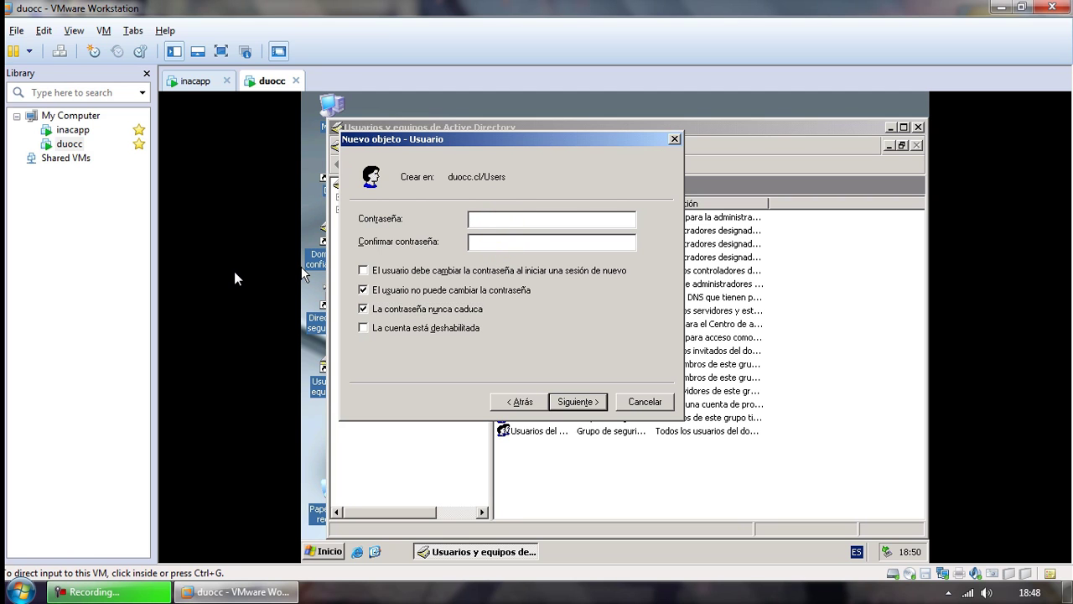
click(467, 223)
text(a)
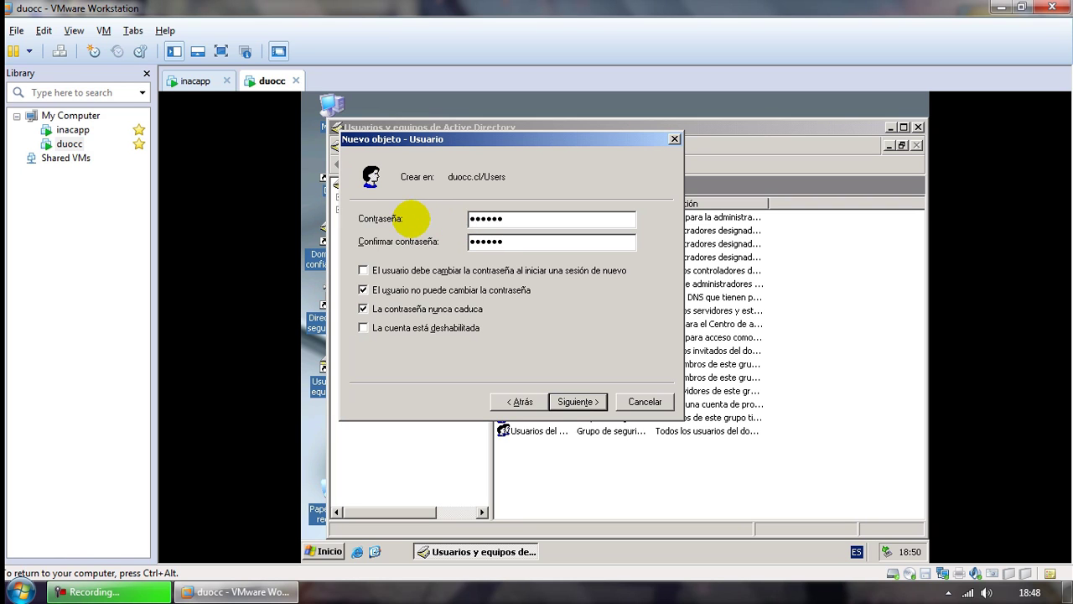
Finish creating the usuariod account and close the Usuarios y equipos de Active Directory console
click(577, 402)
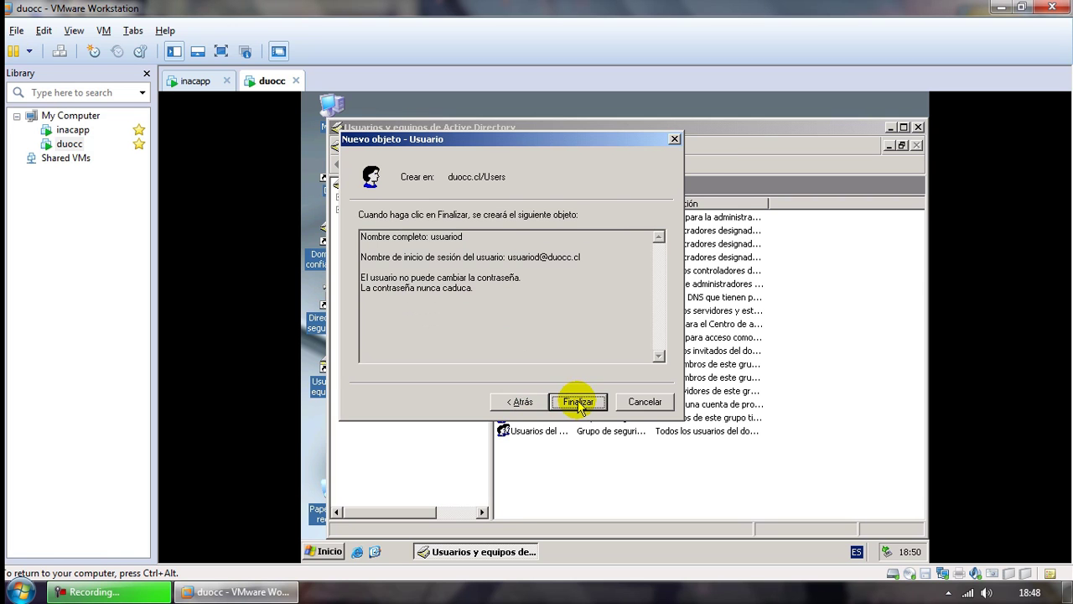
click(578, 402)
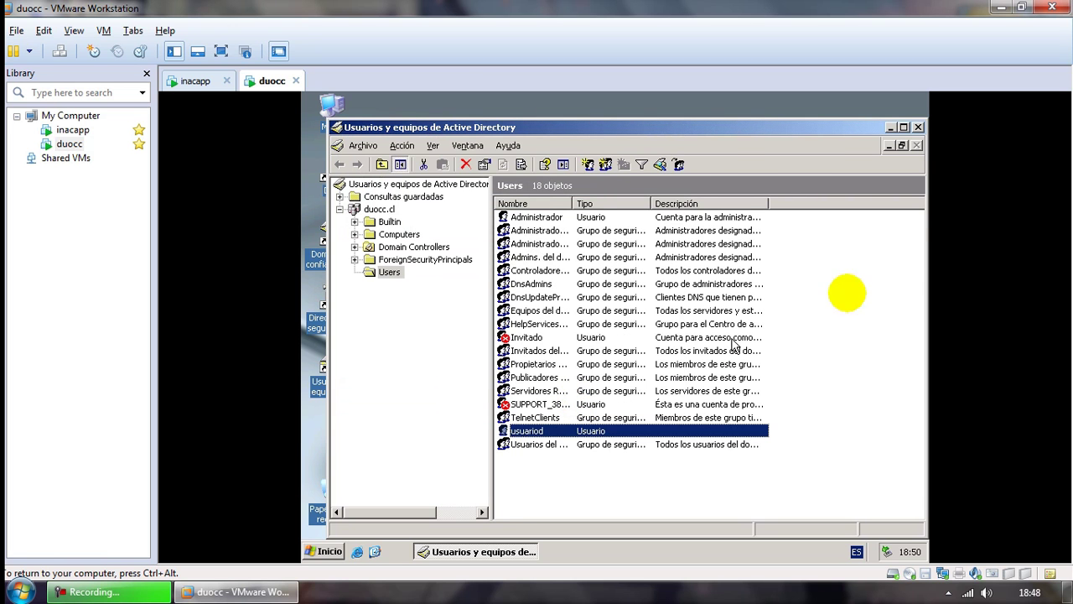
click(920, 128)
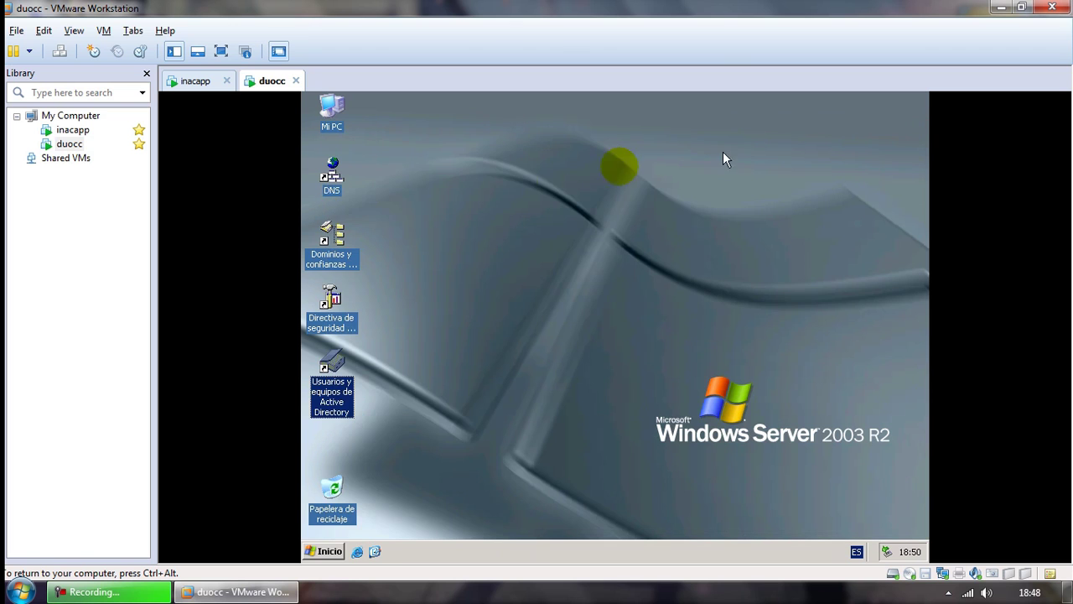
Copy the Directiva de seguridad del controlador de dominio shortcut to the desktop and place it below the Usuarios y equipos shortcut
click(311, 551)
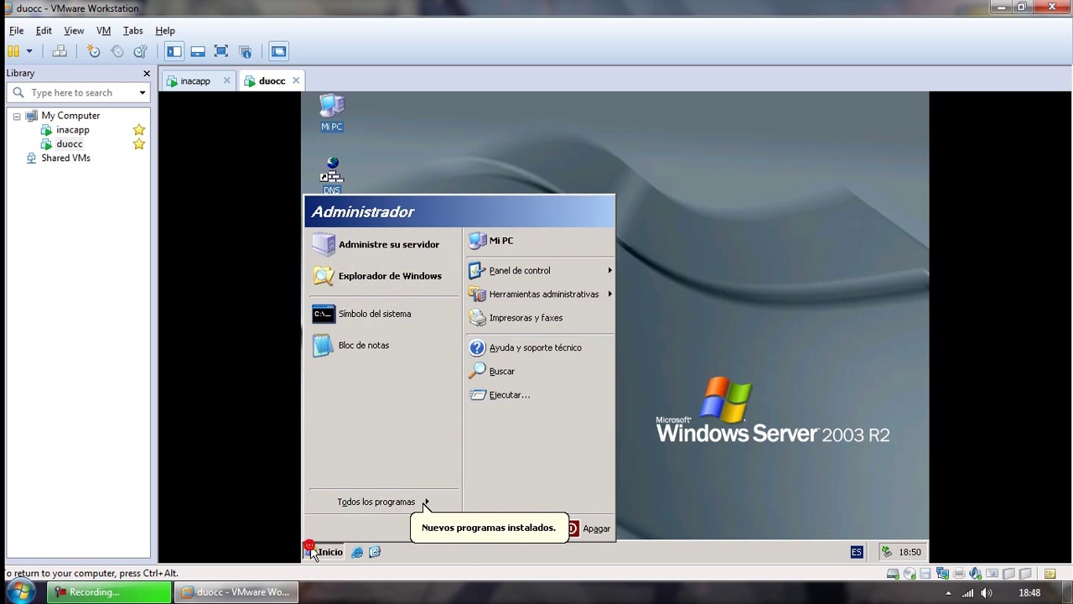
click(557, 295)
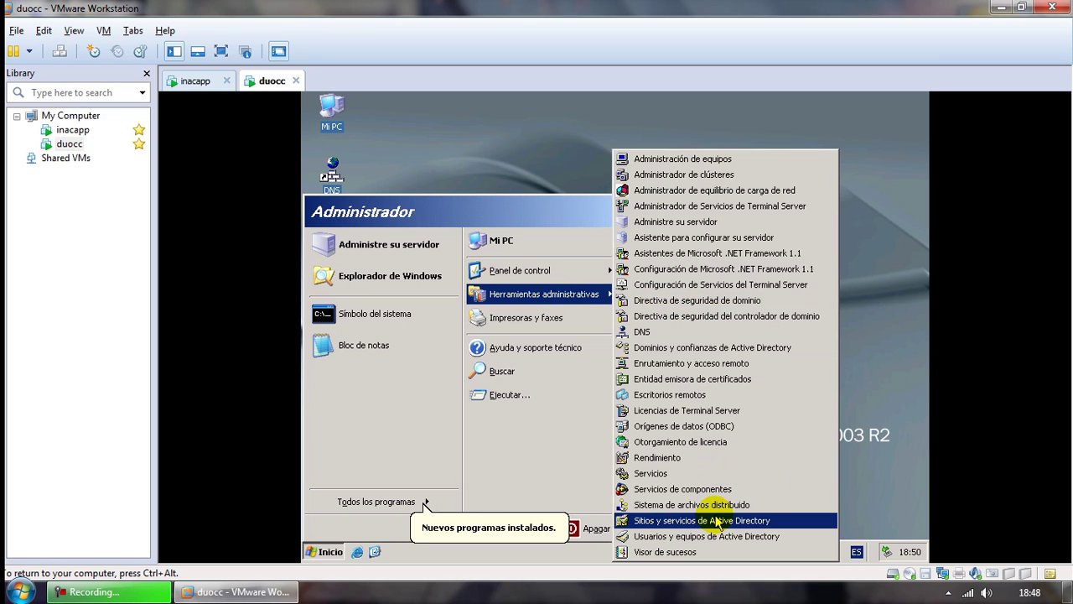
right_click(697, 317)
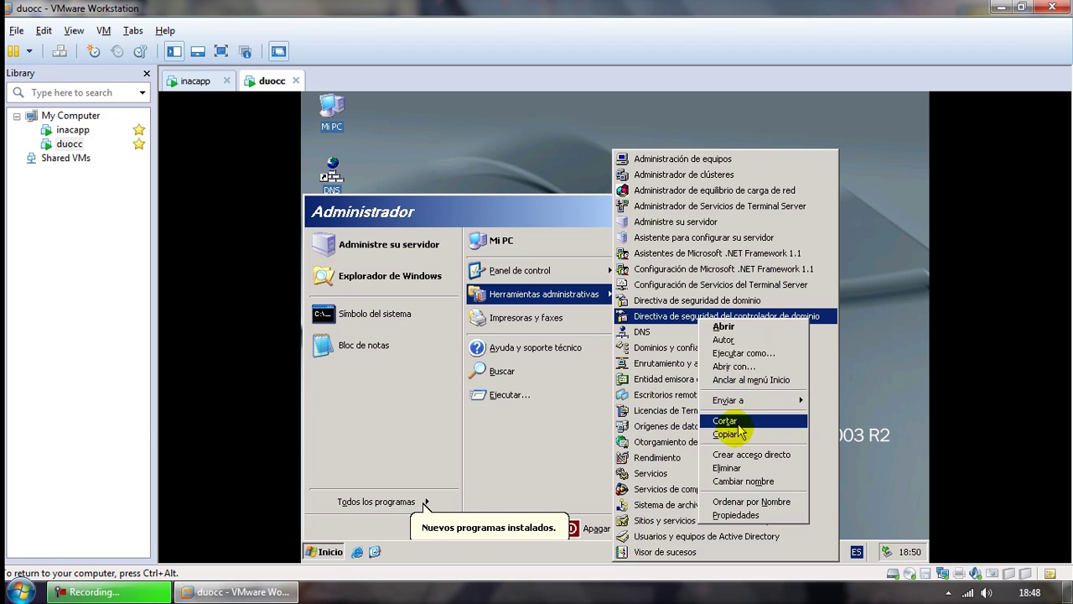
click(726, 433)
right_click(530, 151)
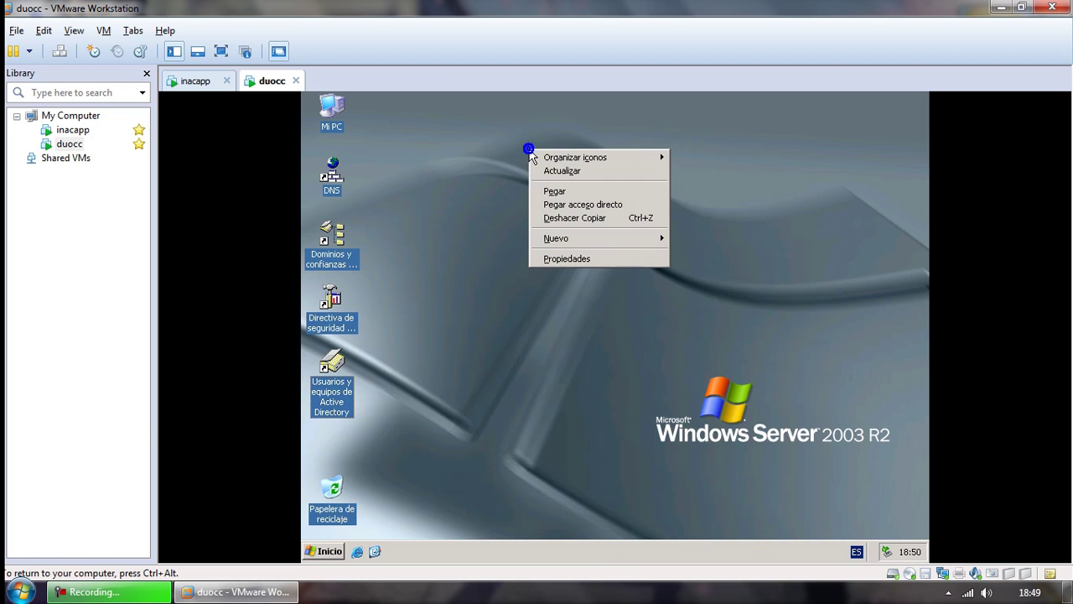
click(554, 190)
drag(518, 172, 335, 417)
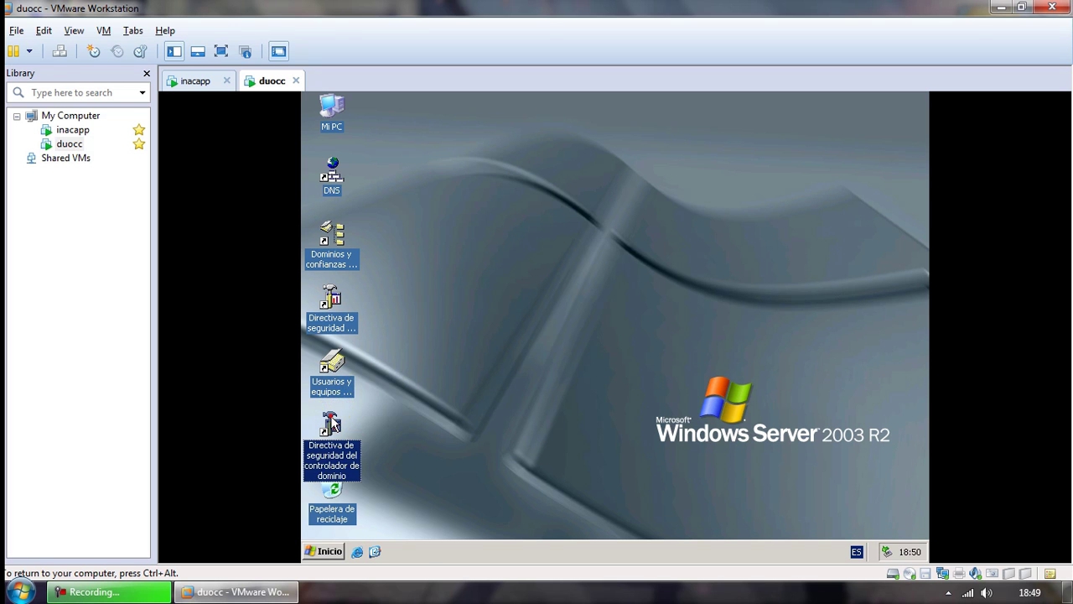
Open the domain controller security policy from the desktop shortcut, maximize it, and display Asignación de derechos de usuario under Directivas locales
double_click(334, 419)
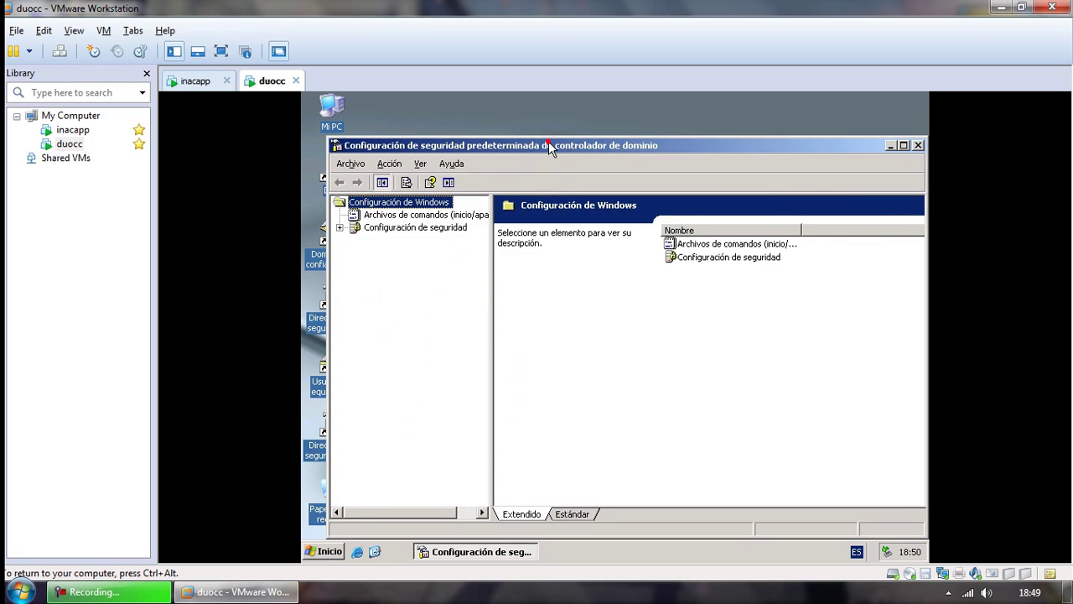
drag(549, 147, 522, 99)
click(311, 179)
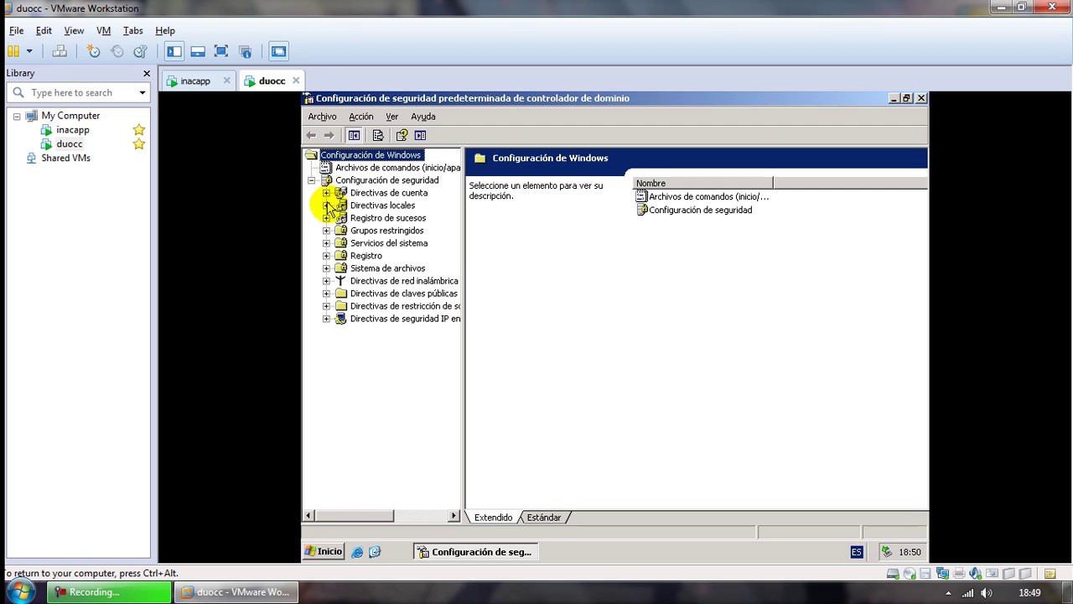
click(326, 205)
click(356, 226)
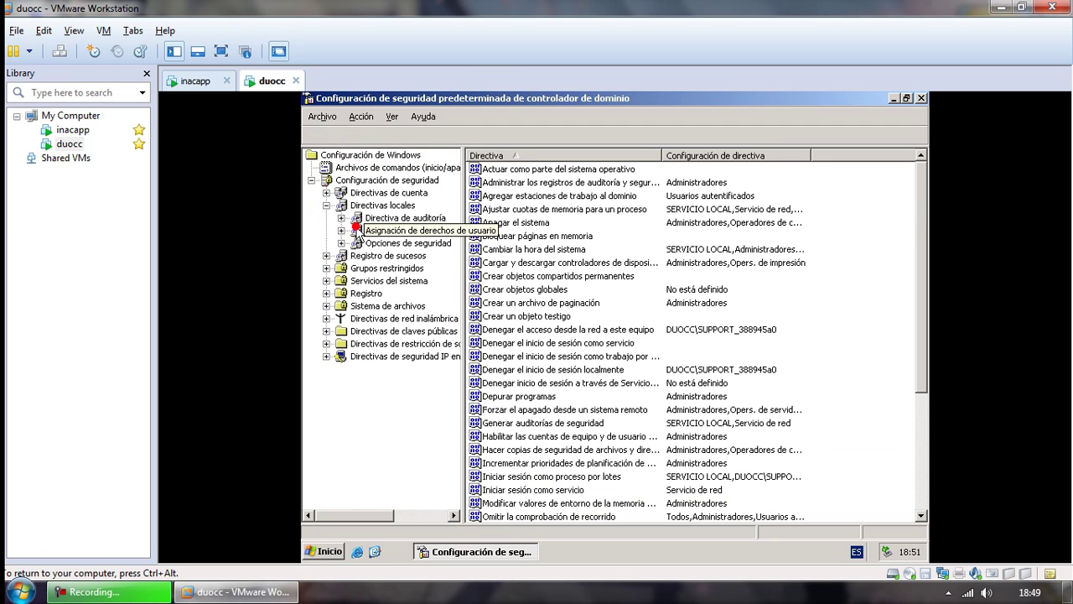
Open the properties of the Permitir el inicio de sesión local policy
click(530, 237)
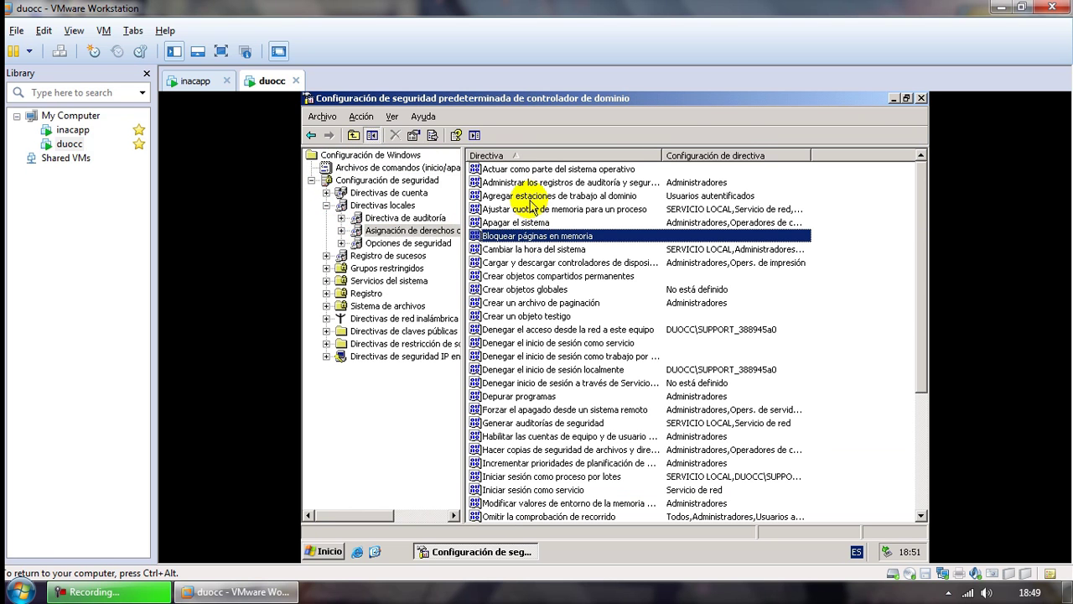
scroll(925, 207, down, 3)
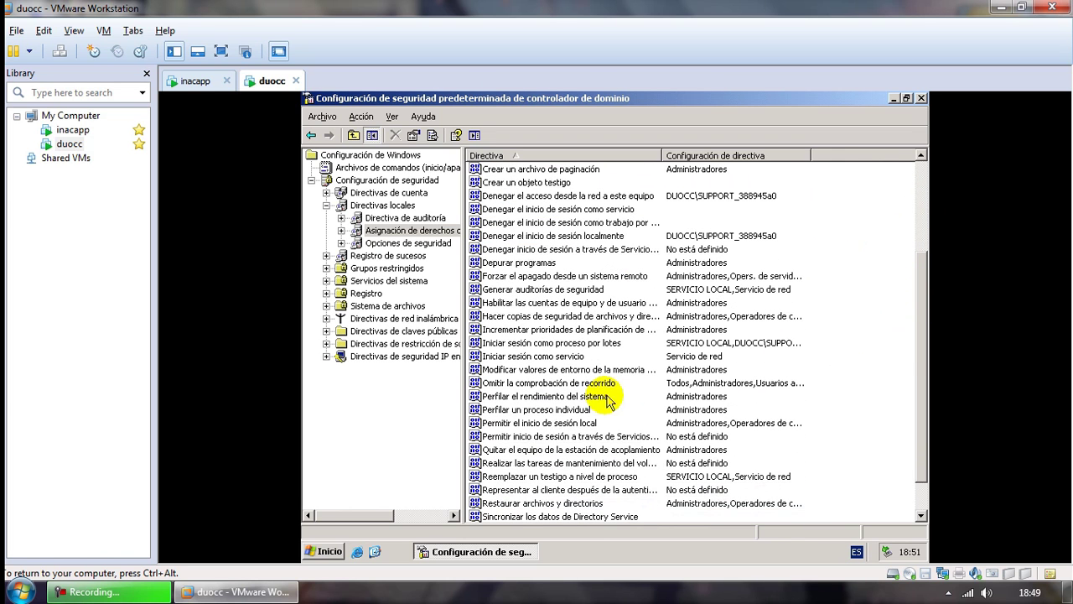
click(537, 426)
right_click(539, 424)
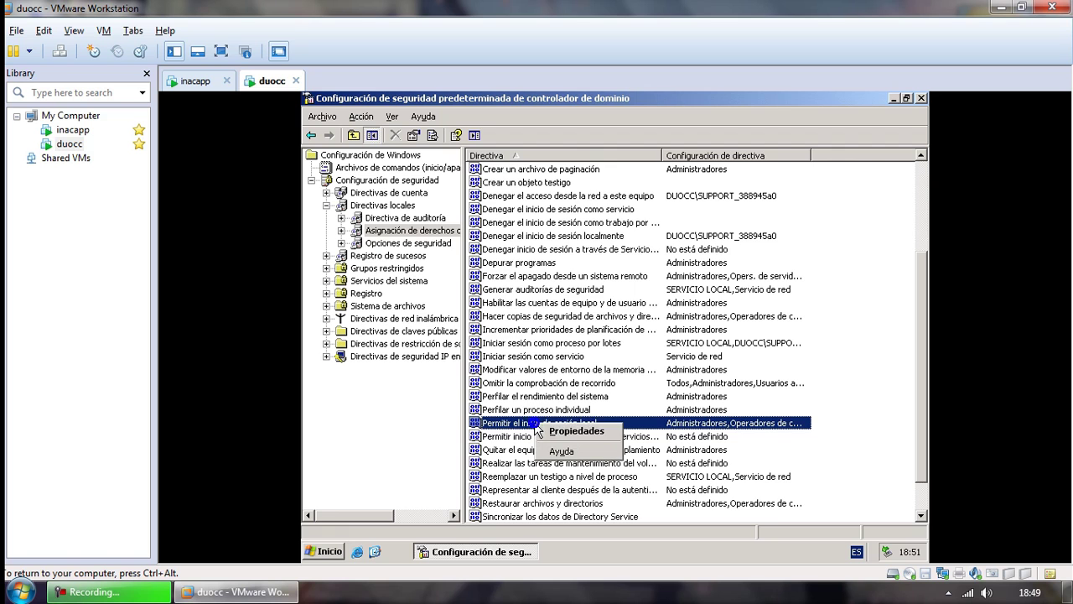
click(564, 430)
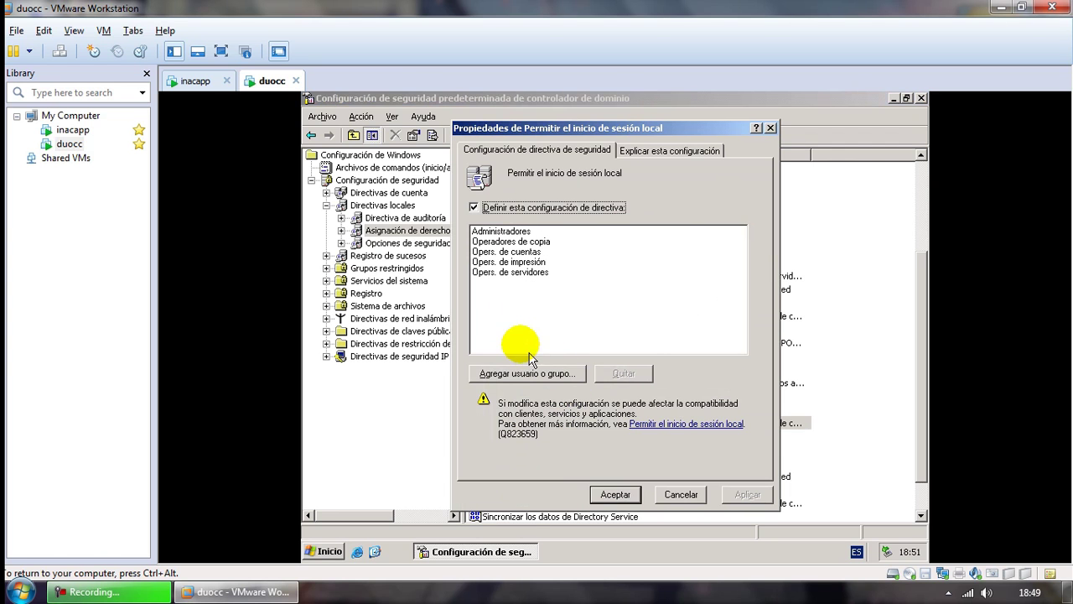
Start adding a user or group to the policy and restrict the object types to Grupos
click(506, 372)
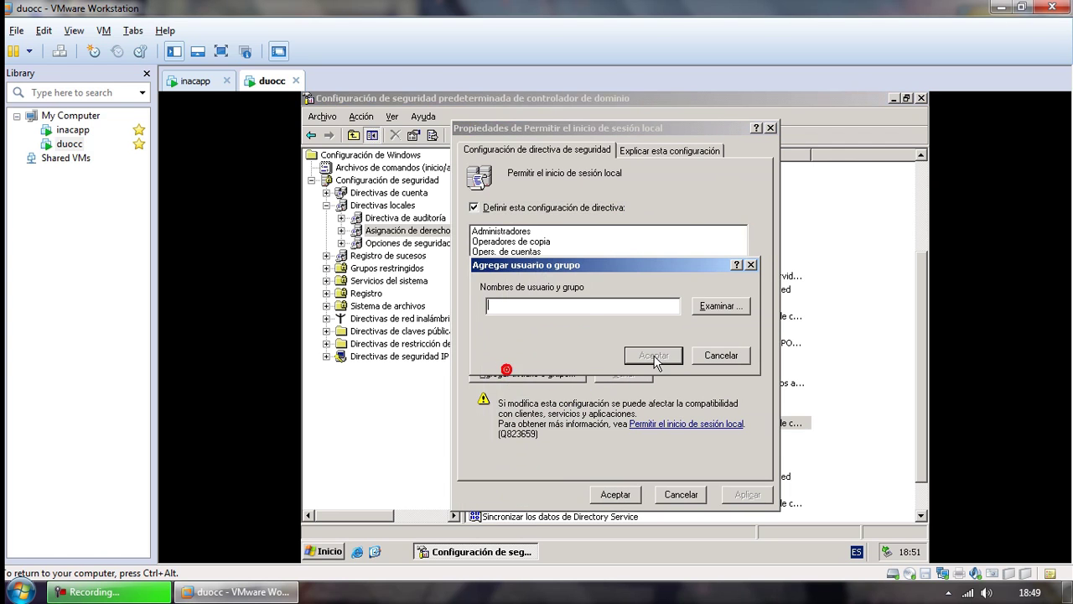
click(723, 305)
click(776, 324)
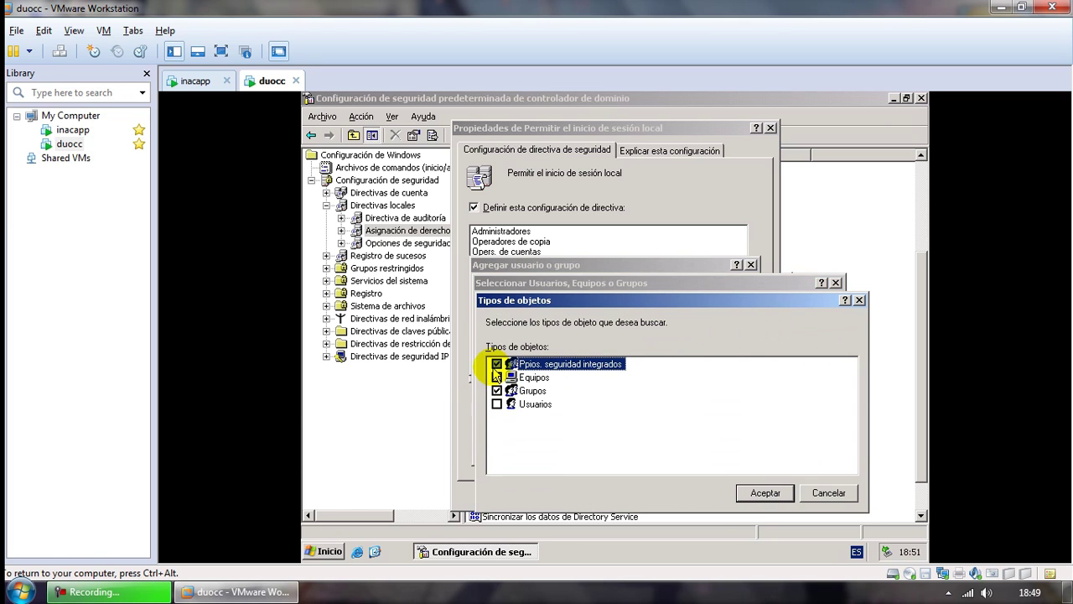
click(743, 491)
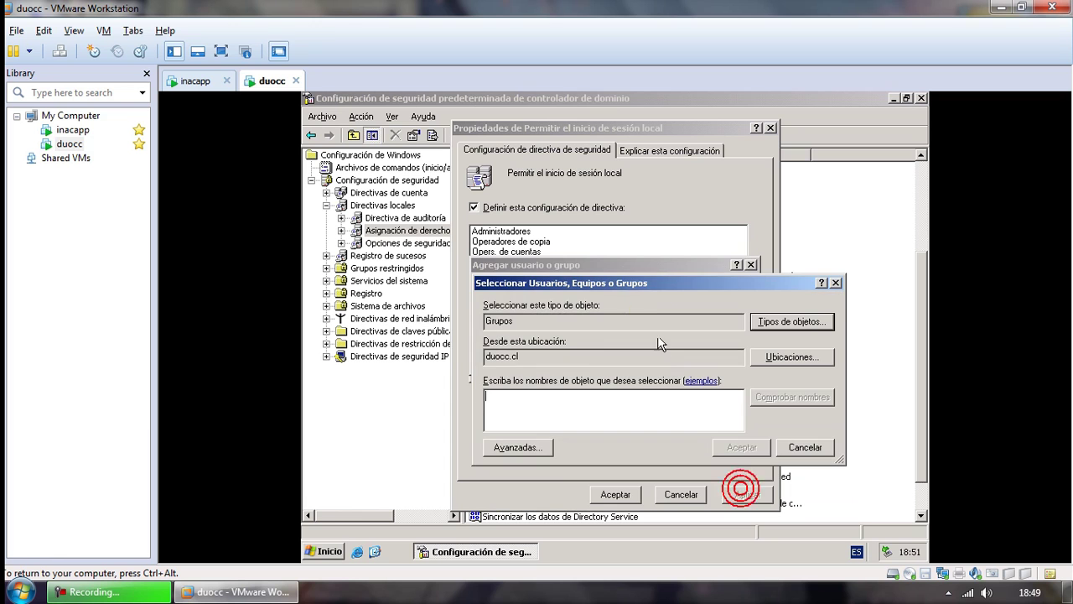
Search the duocc.cl groups through the advanced search and add Usuarios del dominio to the selection
drag(642, 290, 544, 96)
click(404, 251)
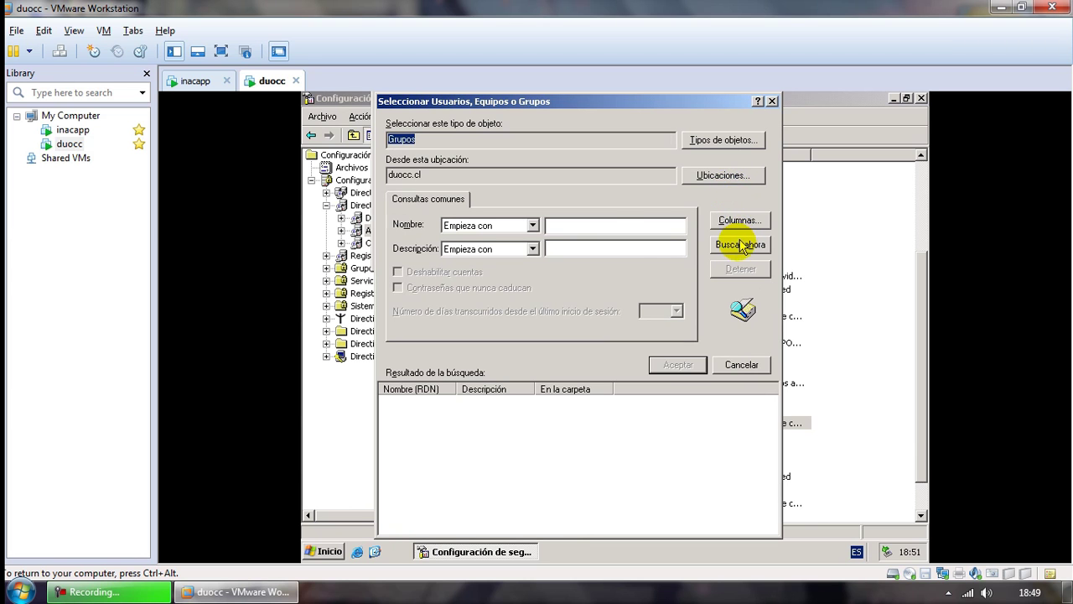
click(741, 245)
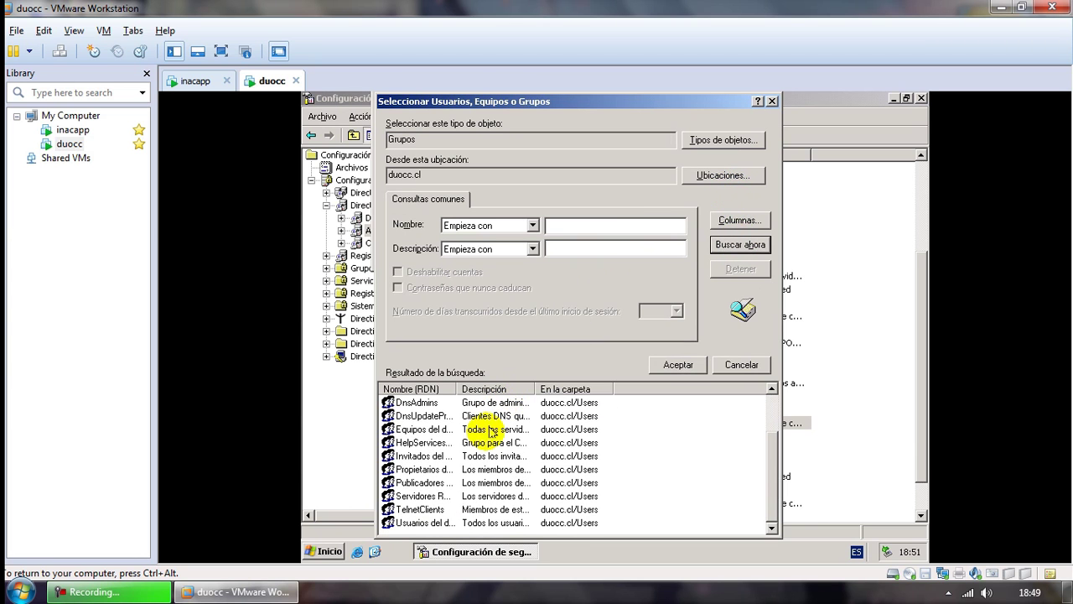
double_click(460, 389)
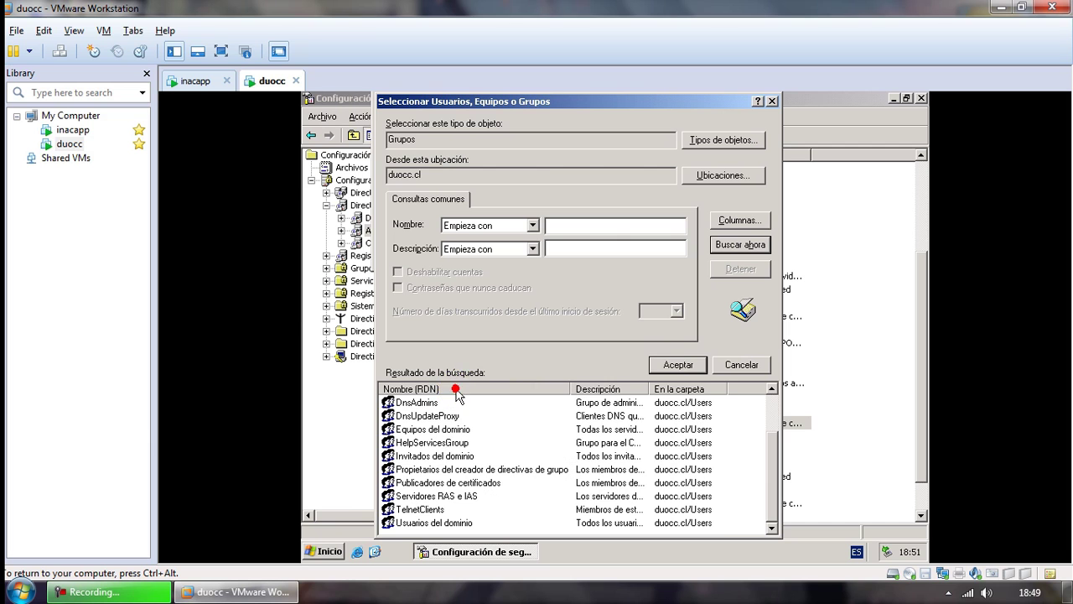
click(443, 524)
click(677, 363)
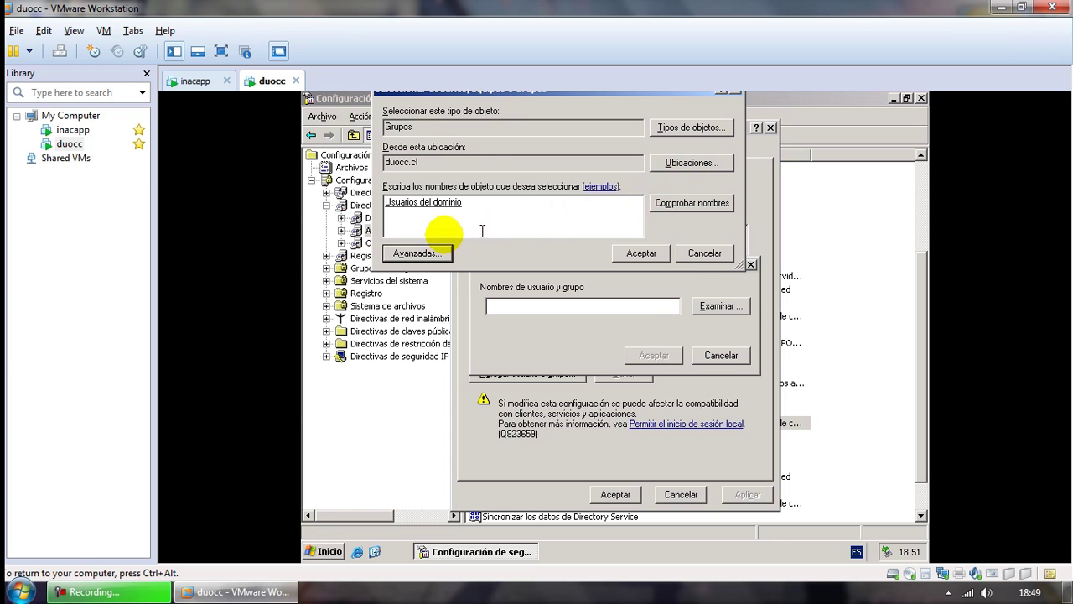
Reopen the advanced search, set the location to inacapp.cl, and search for its groups
click(403, 252)
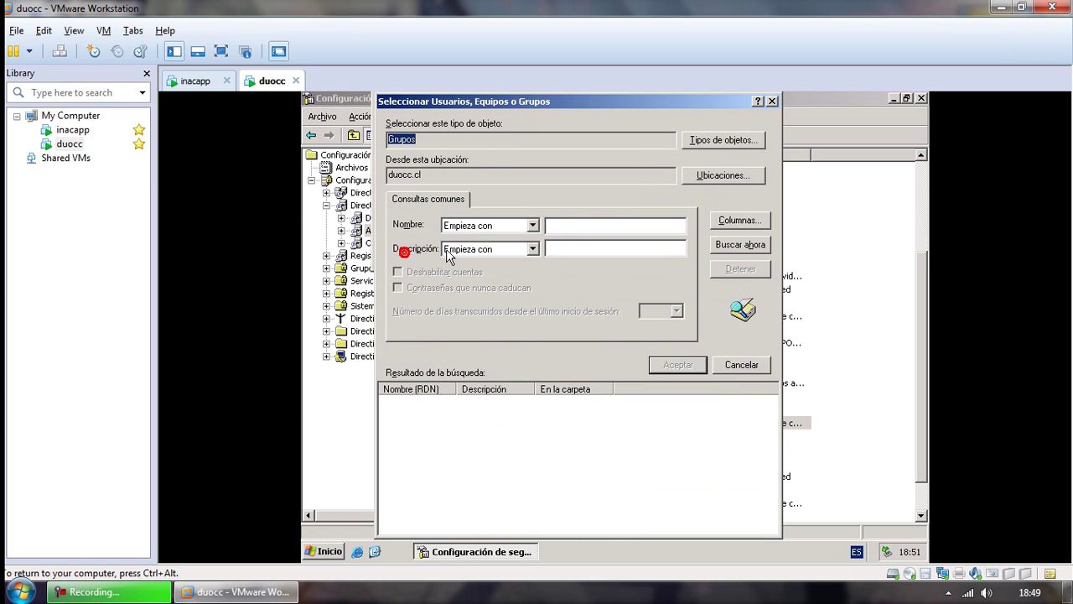
click(721, 176)
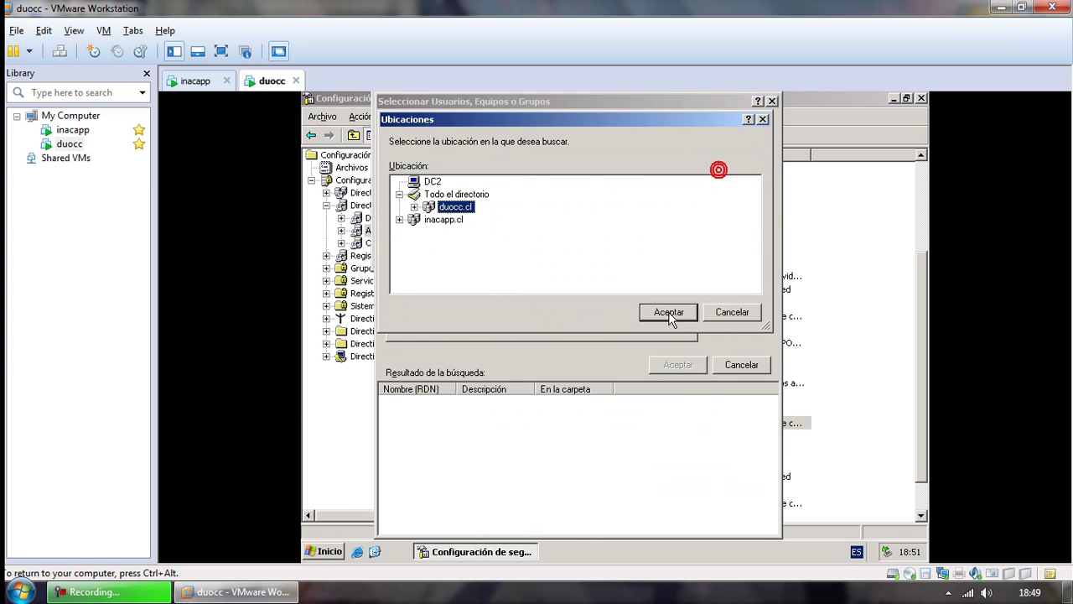
click(433, 221)
click(667, 312)
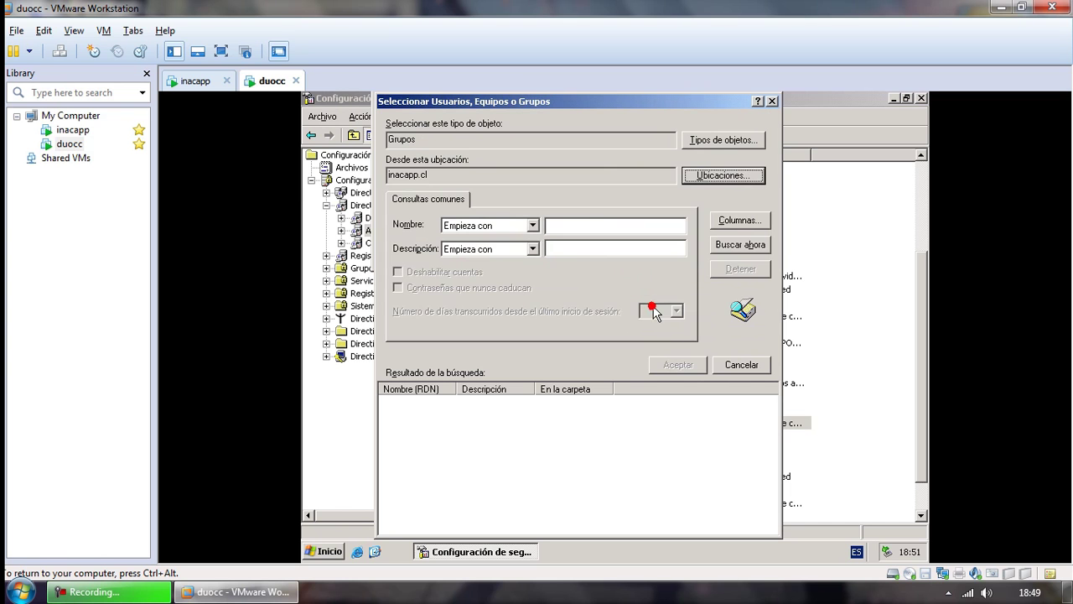
click(739, 244)
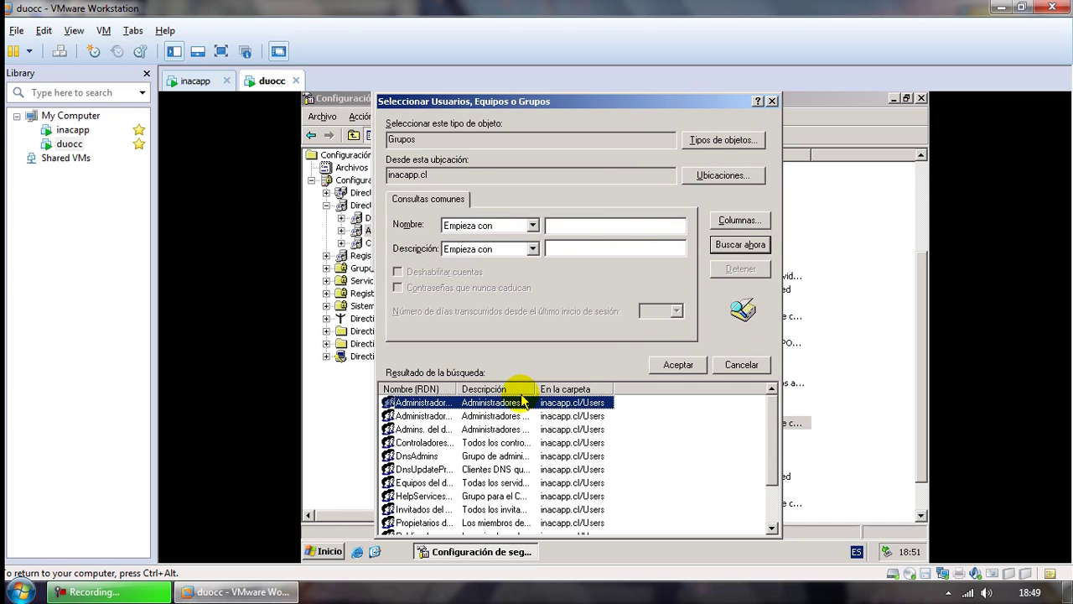
Add the inacapp.cl group Usuarios del dominio and confirm the selection of both domains' groups
scroll(430, 415, down, 5)
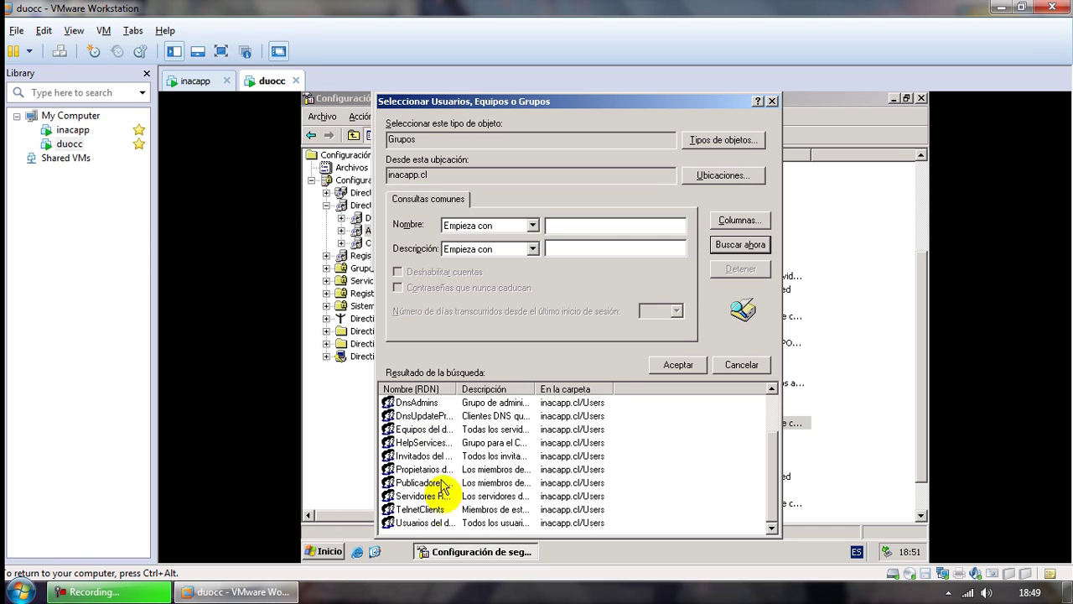
double_click(458, 390)
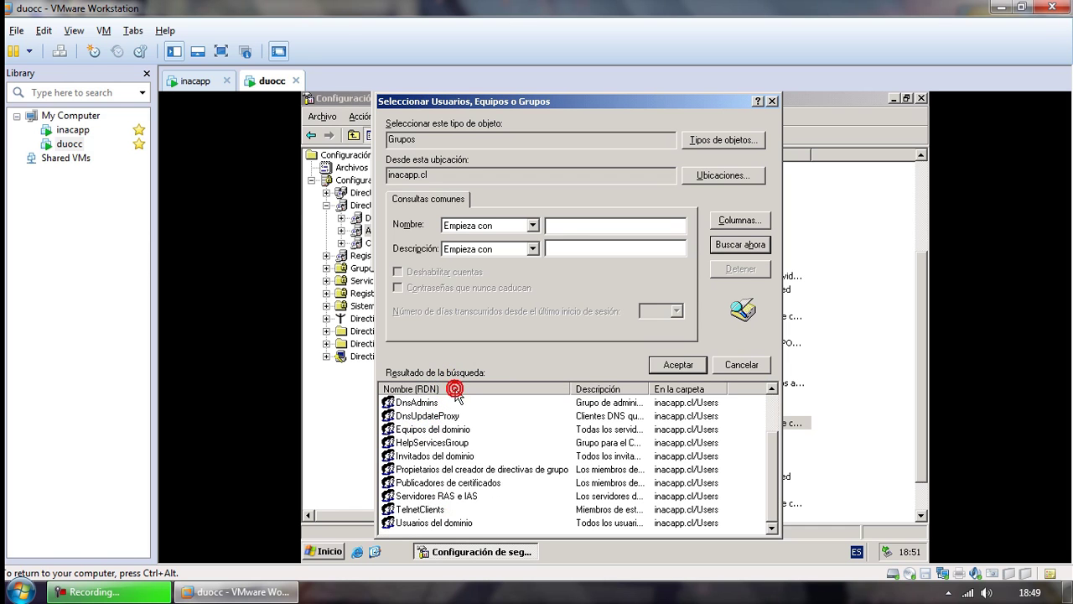
click(440, 524)
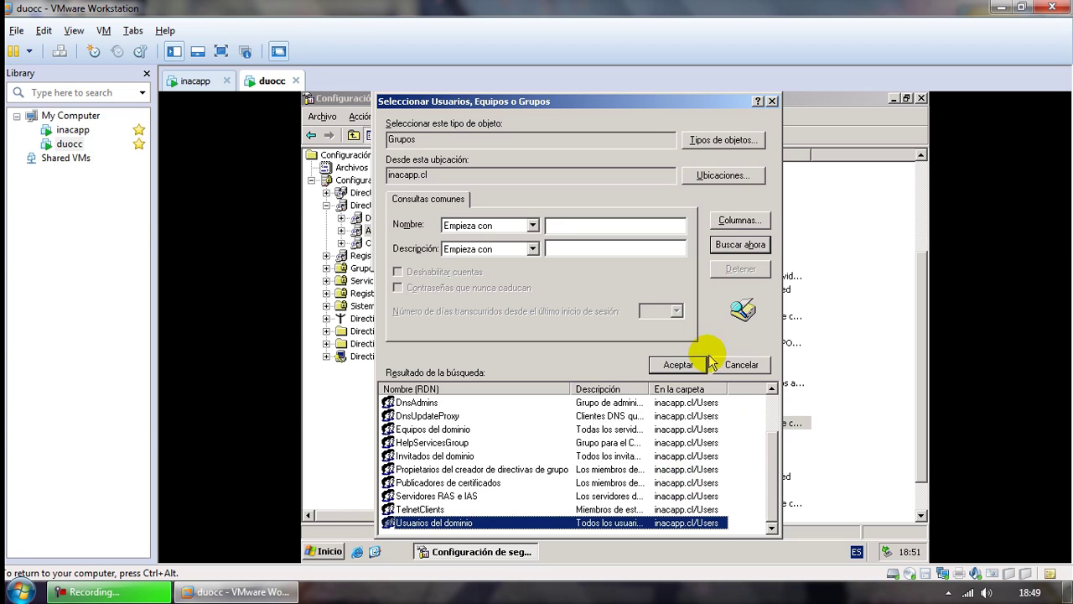
click(679, 365)
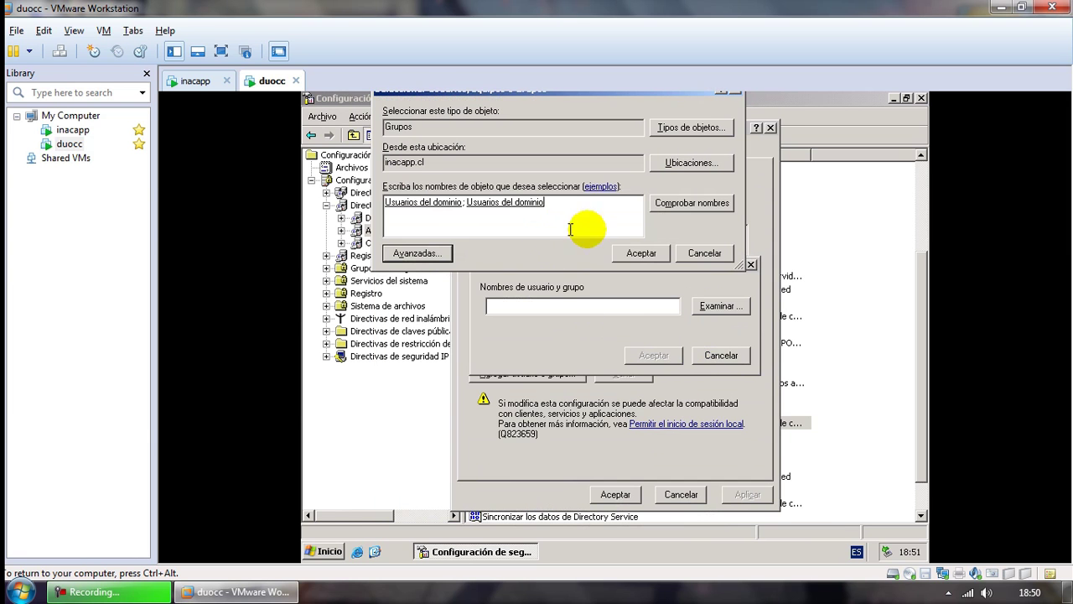
click(628, 254)
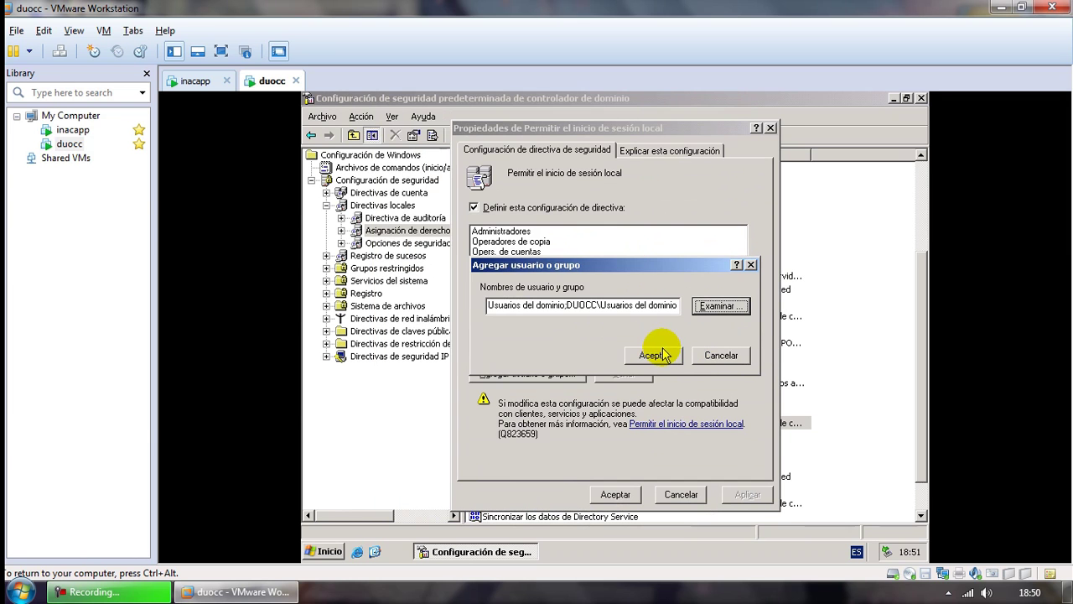
Add the INACAPP and DUOCC Usuarios del dominio groups to Permitir el inicio de sesión local and apply the policy
click(492, 304)
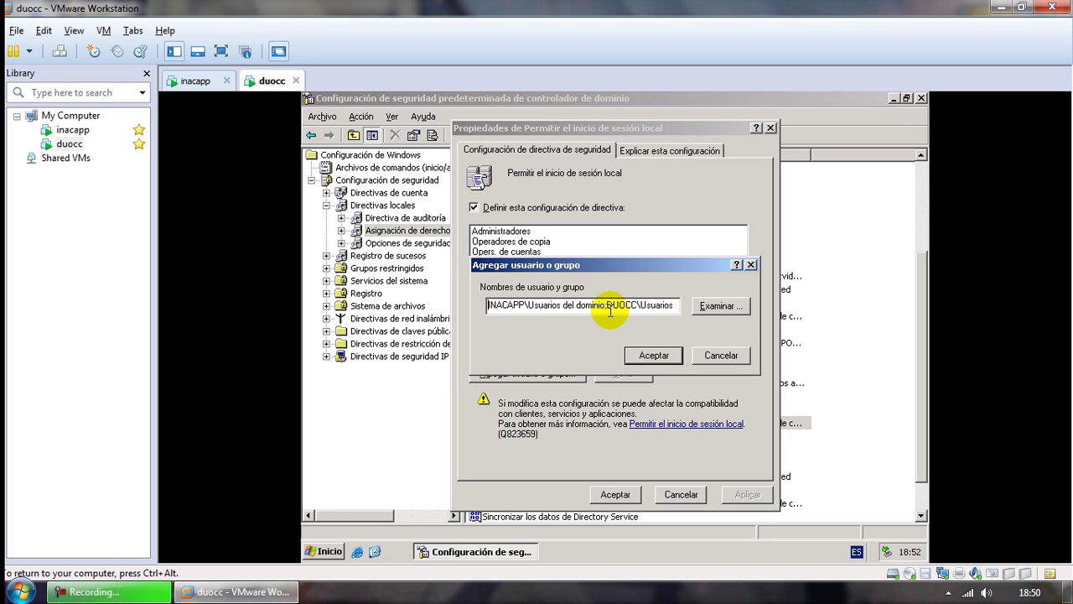
click(654, 355)
click(744, 495)
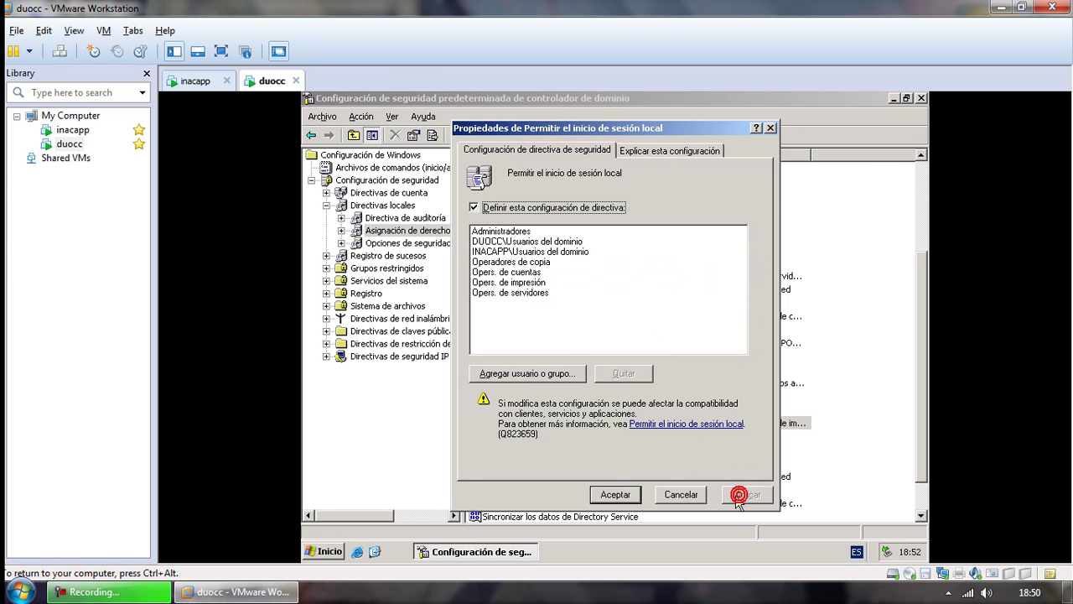
click(605, 495)
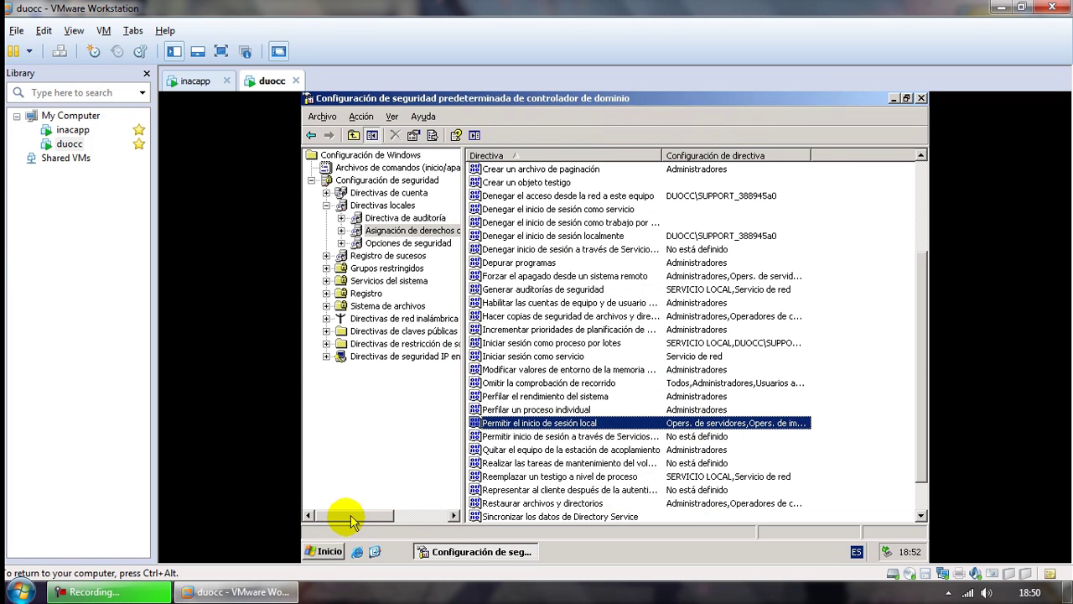
Run gpupdate /force on the duocc server and close the domain controller security settings console
click(328, 550)
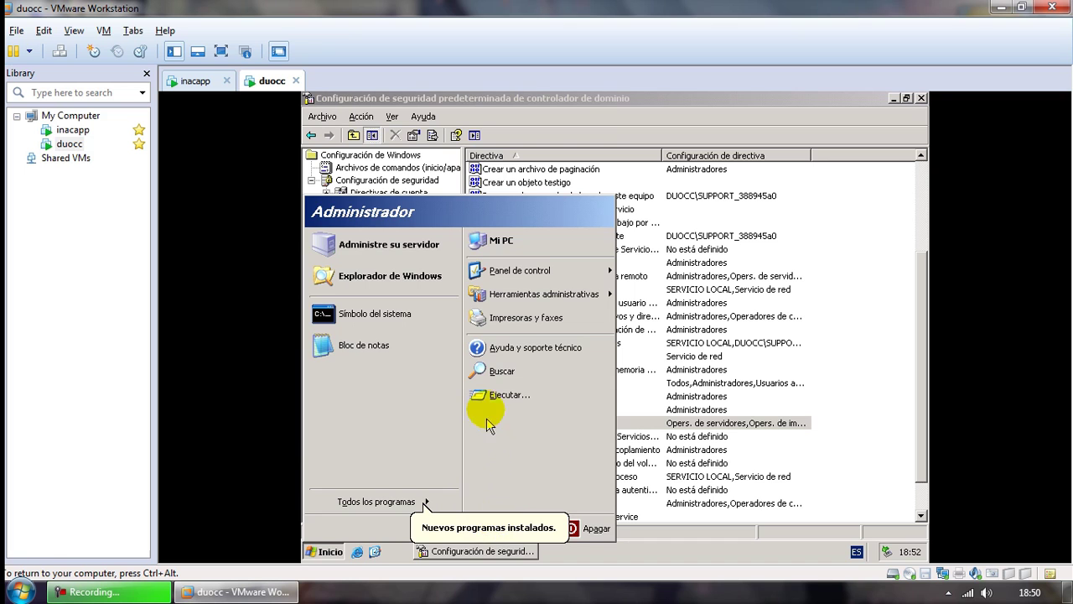
click(507, 394)
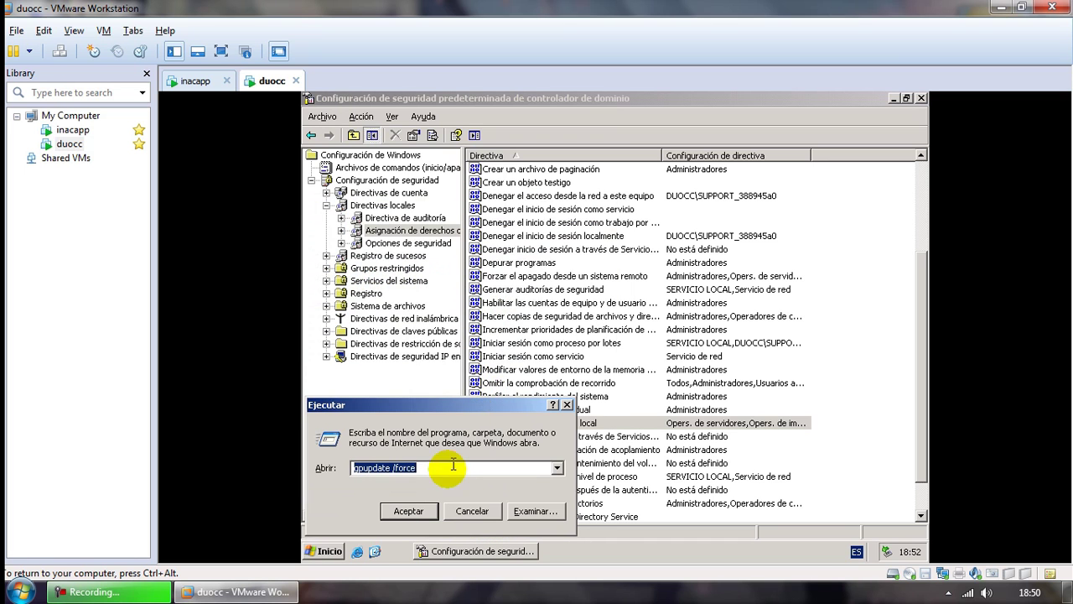
click(408, 510)
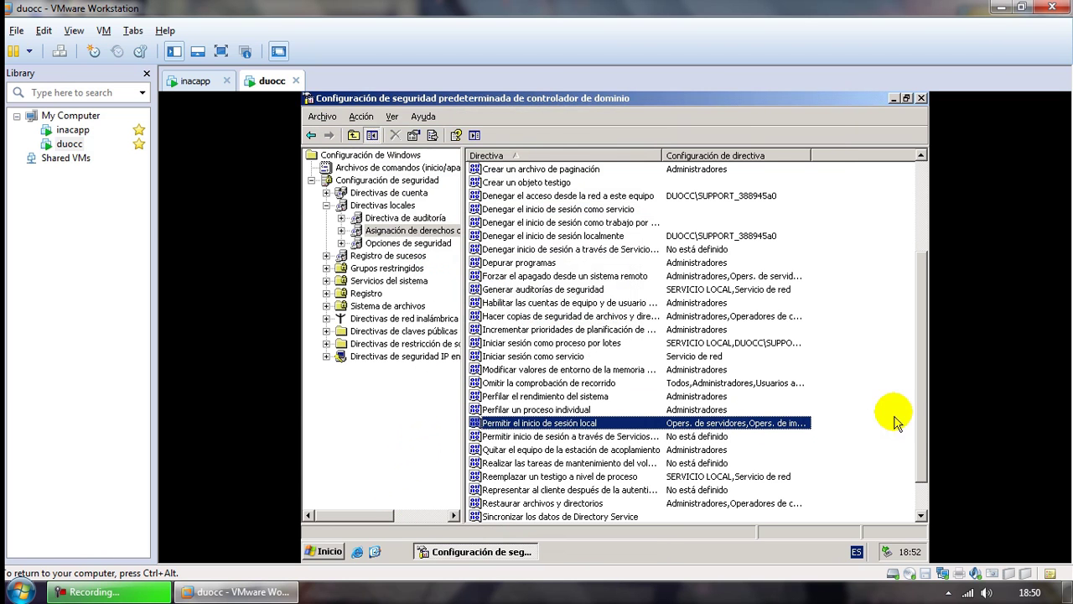
click(921, 98)
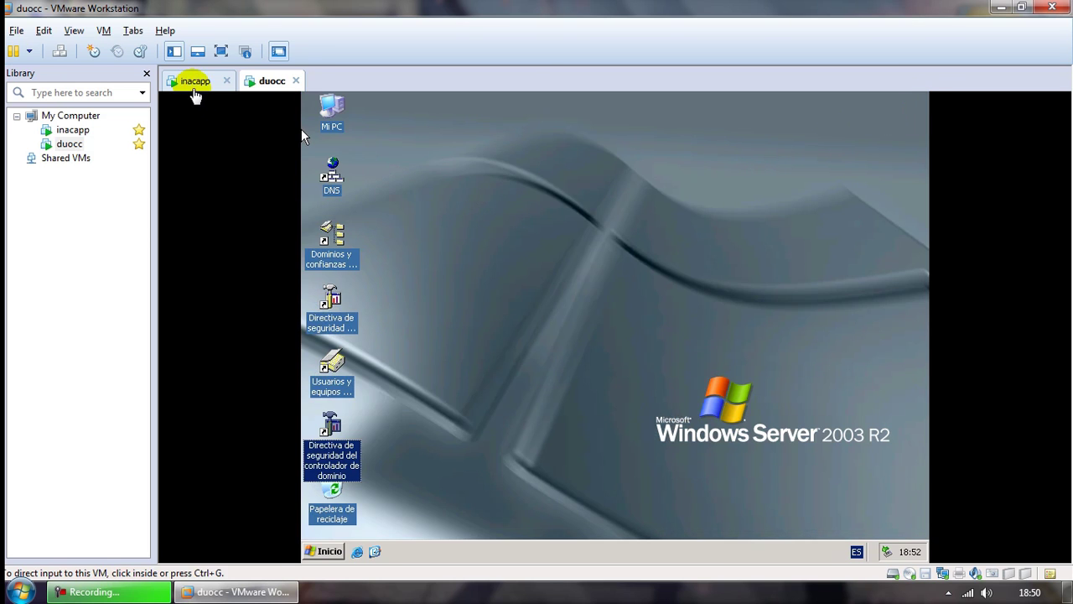
Switch to the inacapp virtual machine and log off the administrator session
click(195, 81)
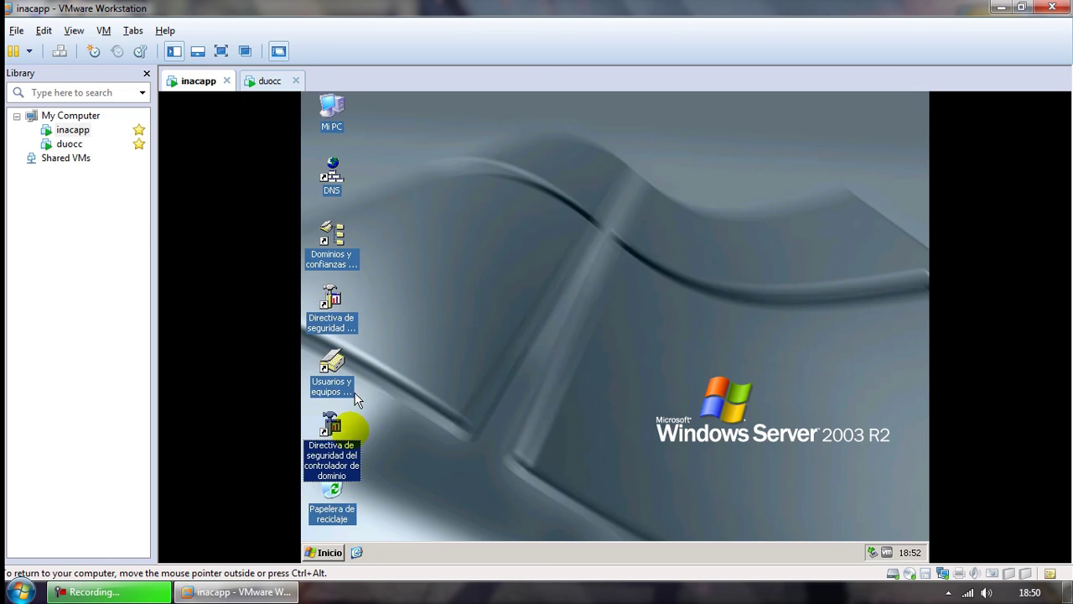
click(325, 553)
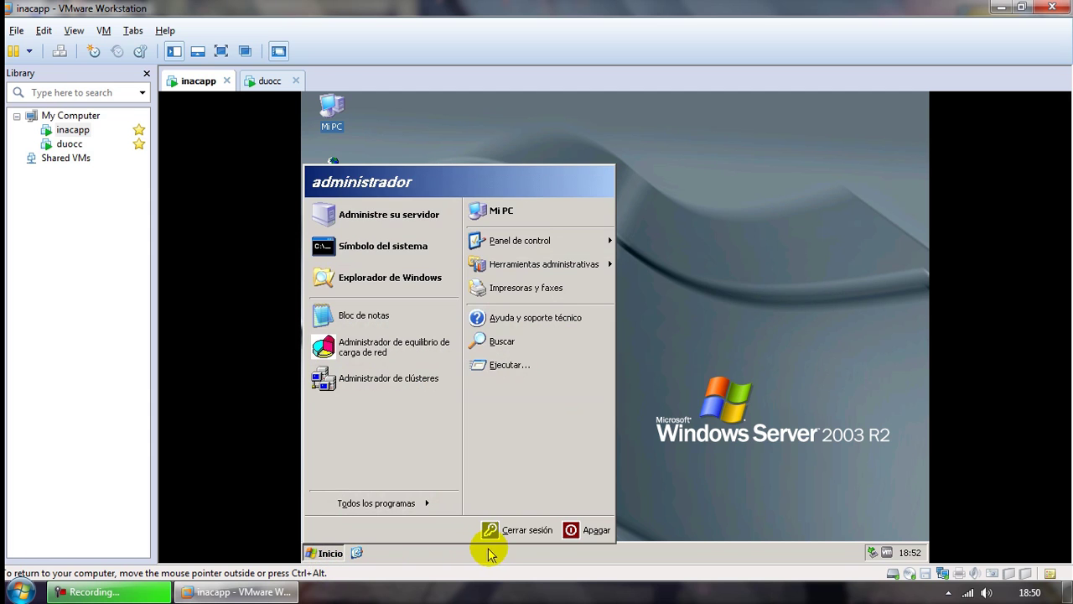
click(498, 529)
click(500, 529)
click(580, 343)
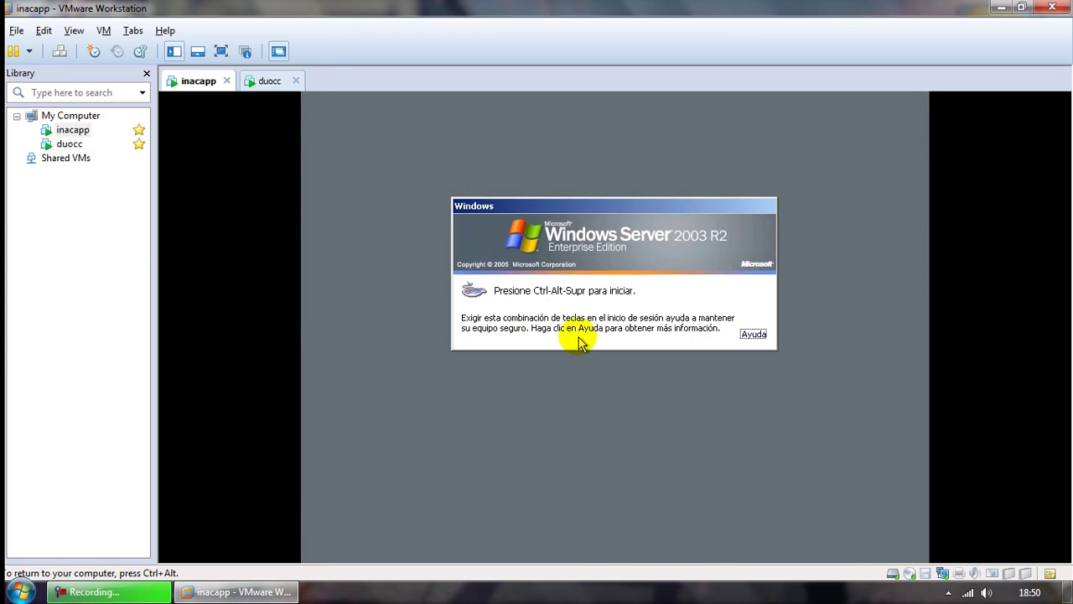
Log on to the inacapp machine as usuarioi in the INACAPP domain, entering the account password
key(ctrl+alt)
click(104, 30)
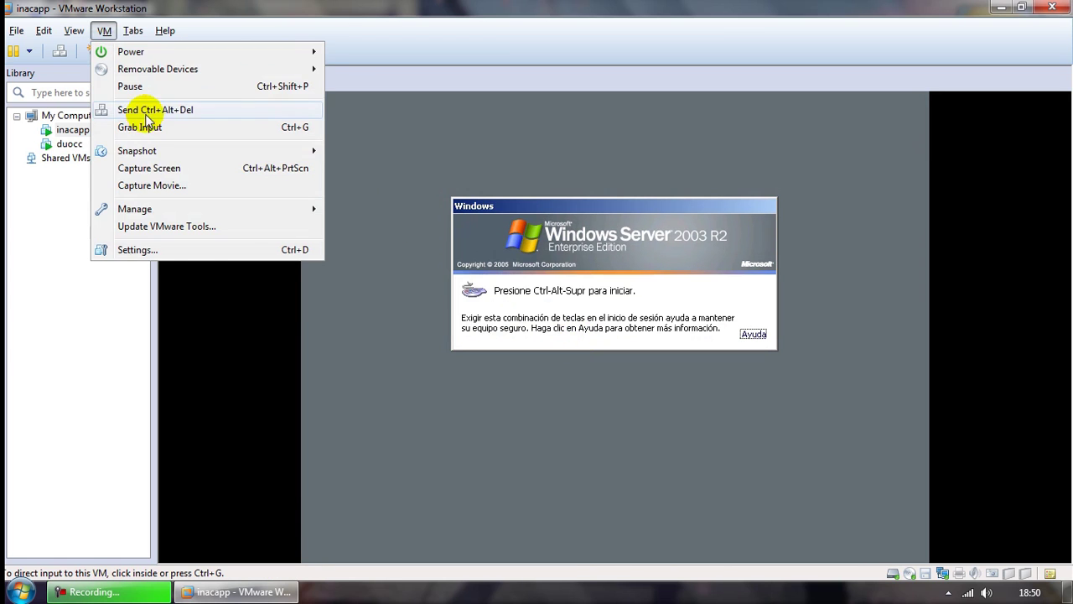
click(147, 113)
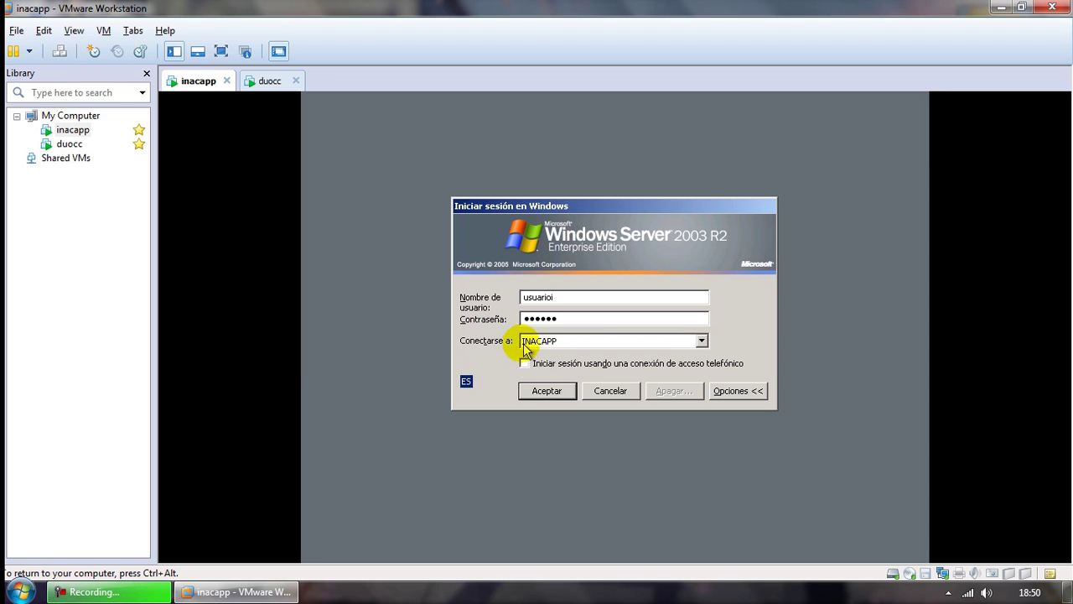
click(565, 391)
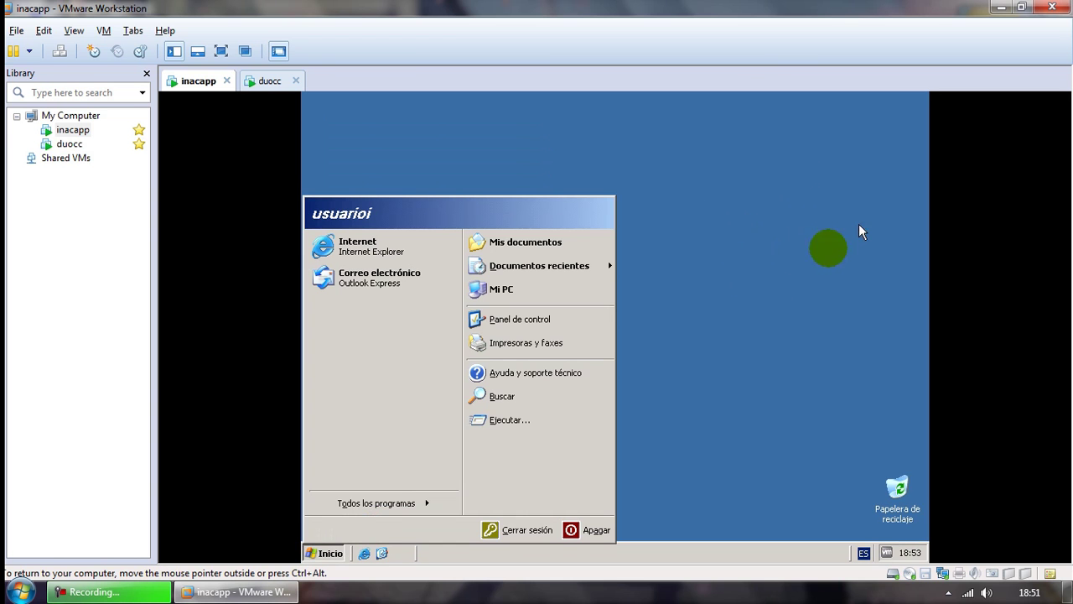
click(727, 258)
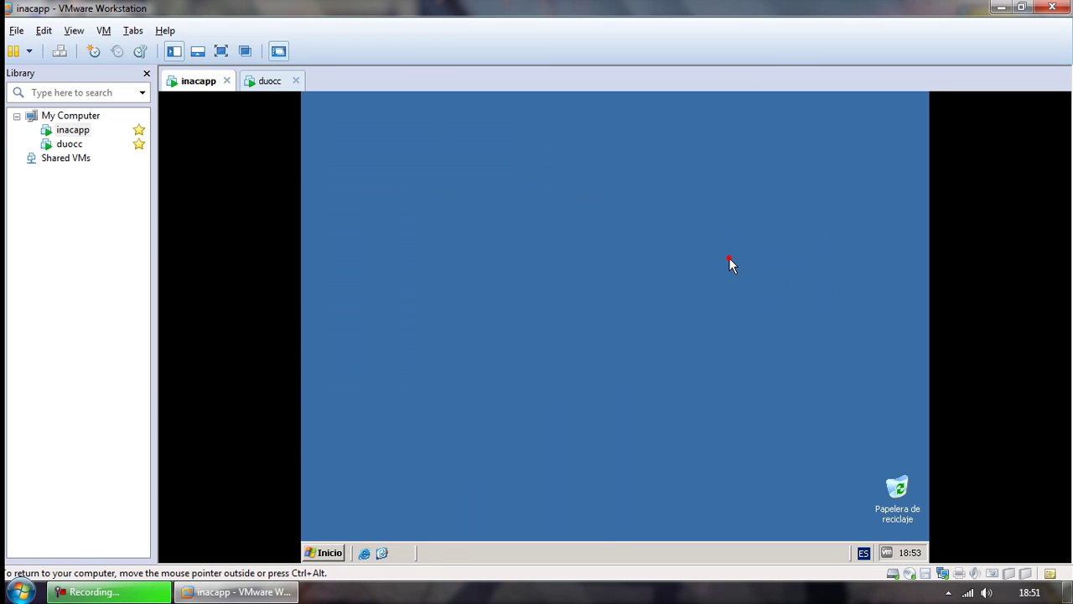
Log off the usuarioi session on the inacapp machine
click(329, 550)
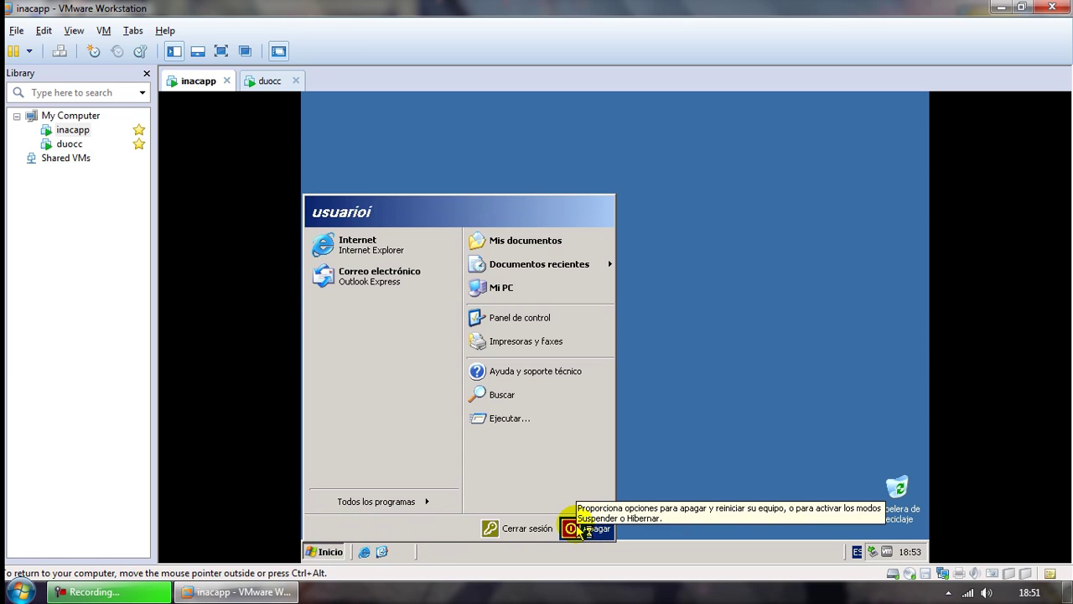
click(535, 529)
click(587, 342)
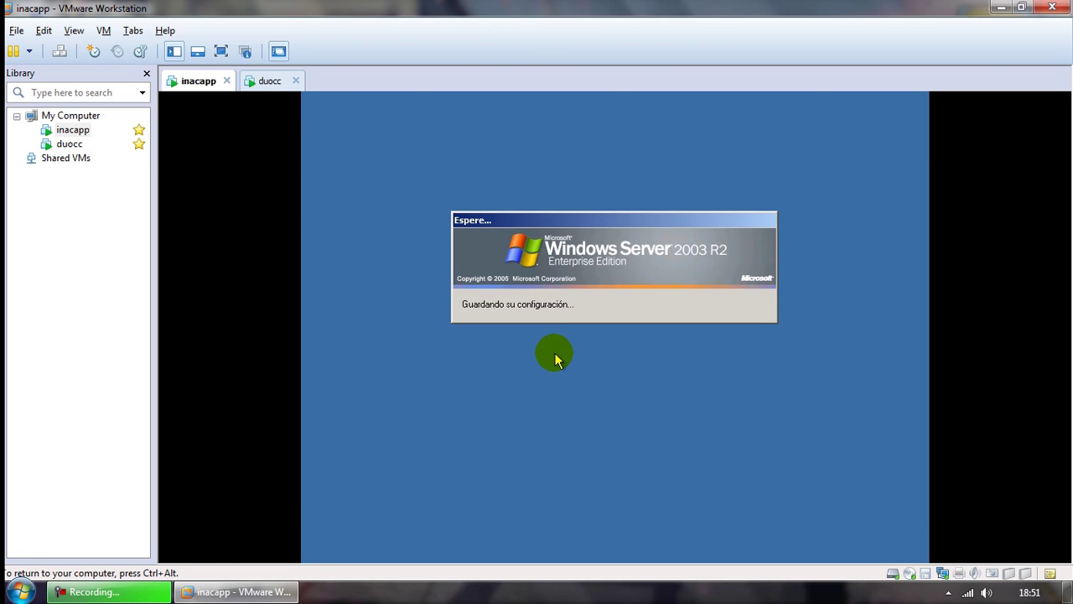
Log on to the inacapp machine as usuariod in the DUOCC domain, entering the account password
click(104, 30)
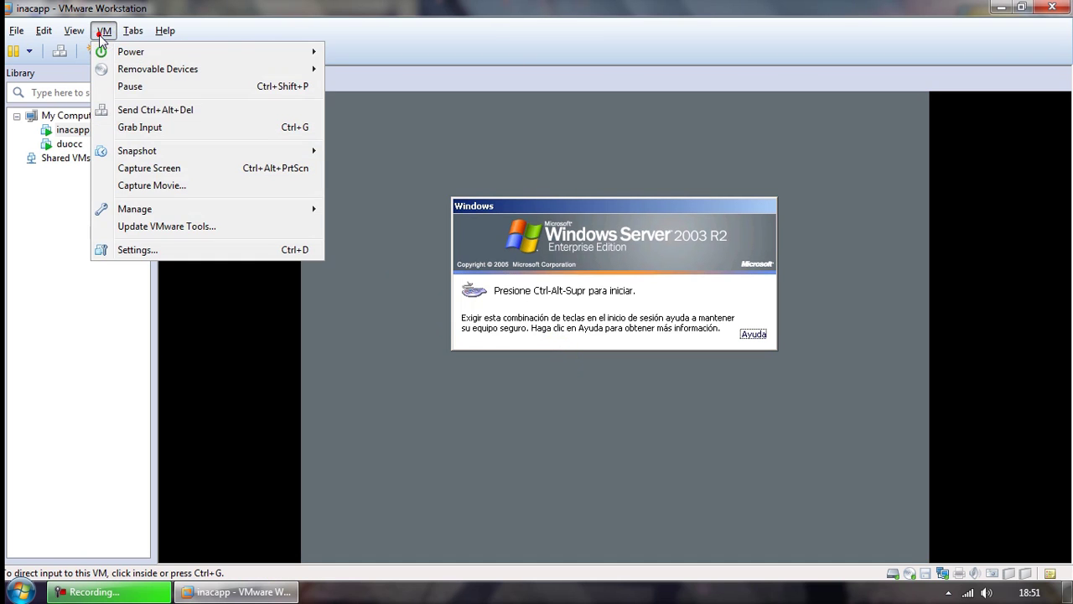
click(124, 106)
click(411, 283)
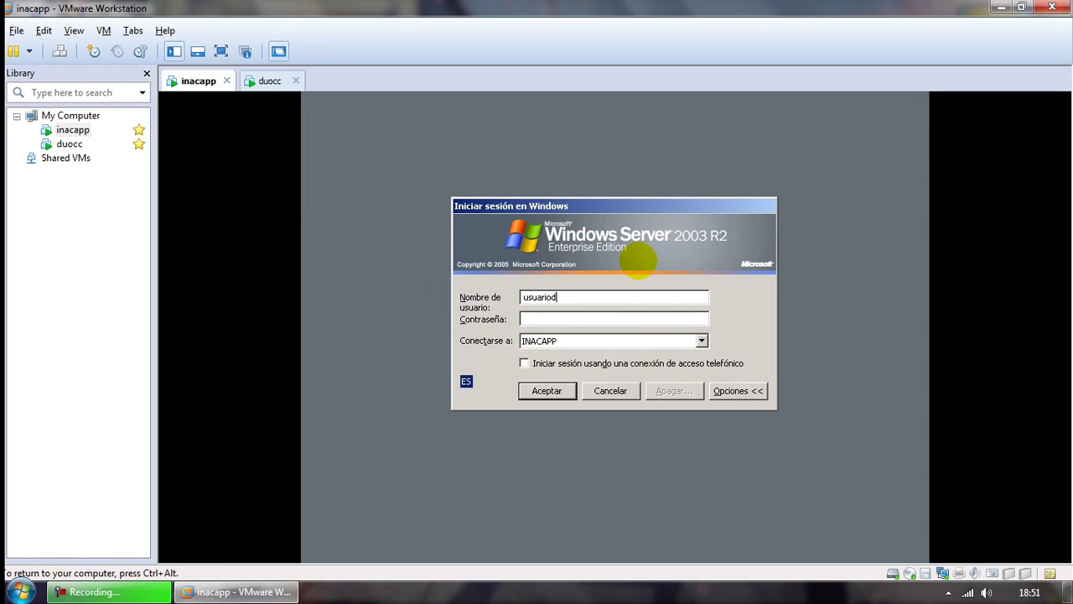
text(****)
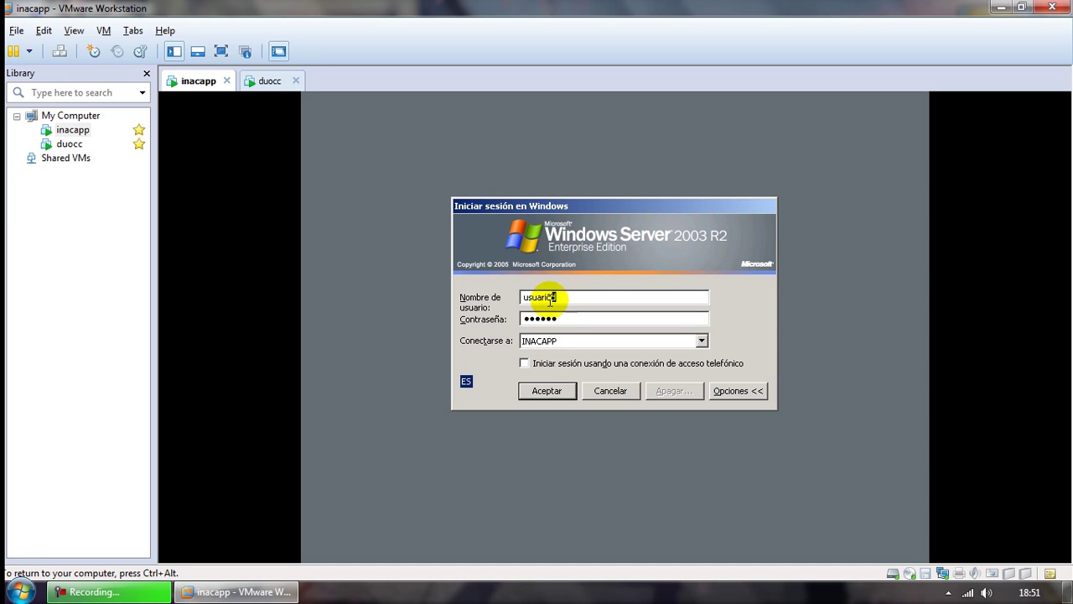
click(544, 341)
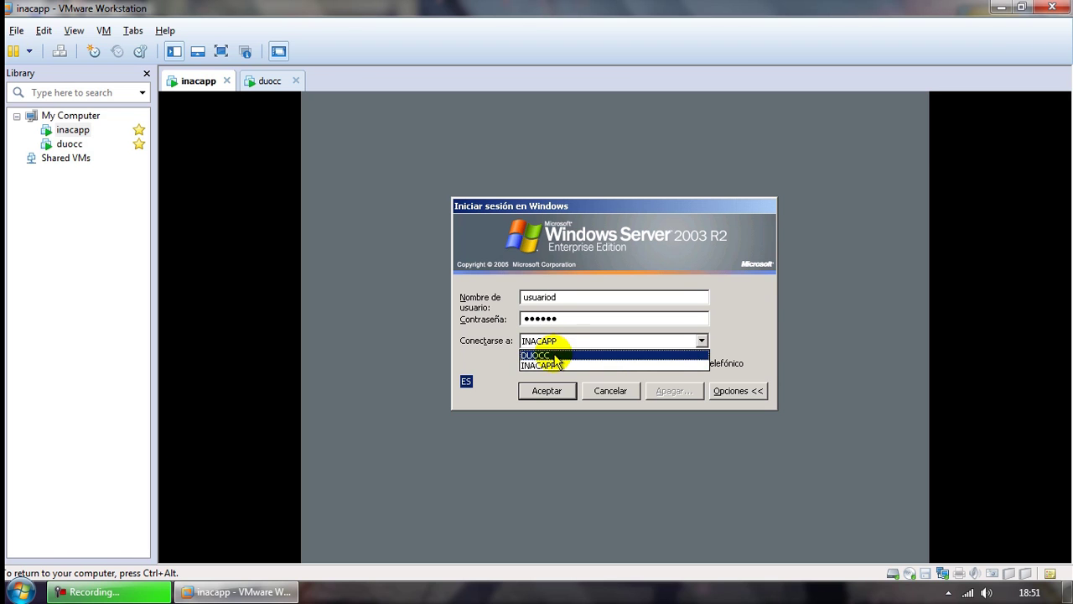
click(551, 354)
click(545, 389)
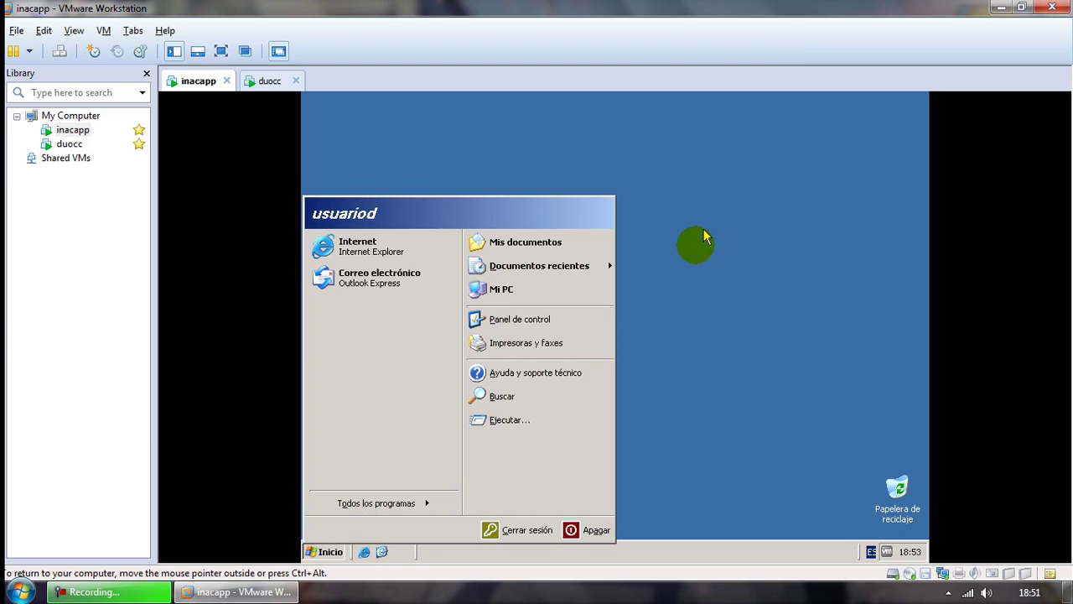
Log off usuariod on the inacapp machine, and log off the administrator on the duocc machine
click(519, 529)
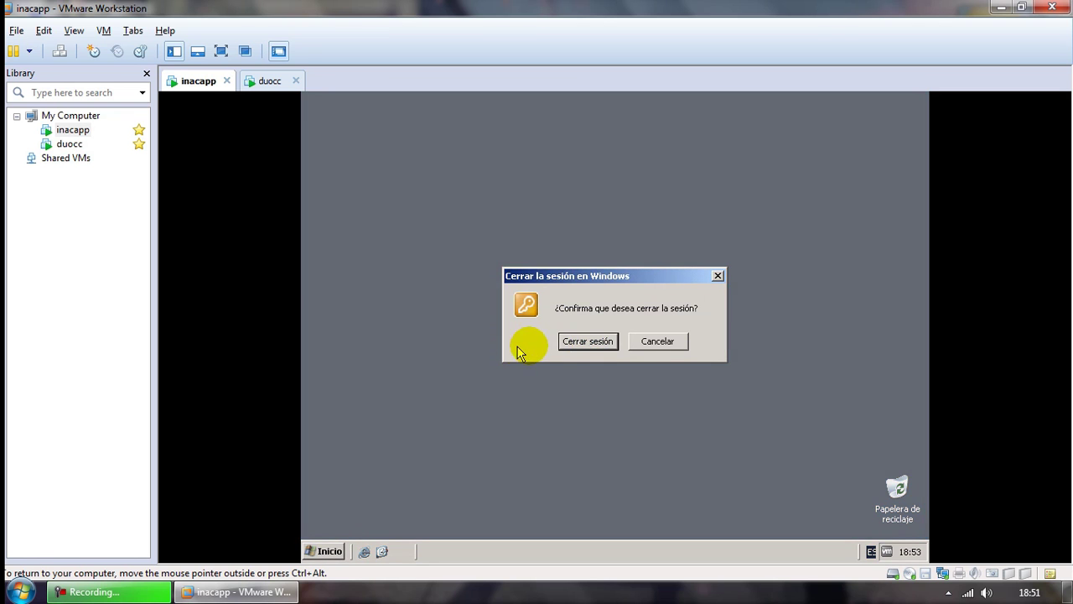
click(577, 351)
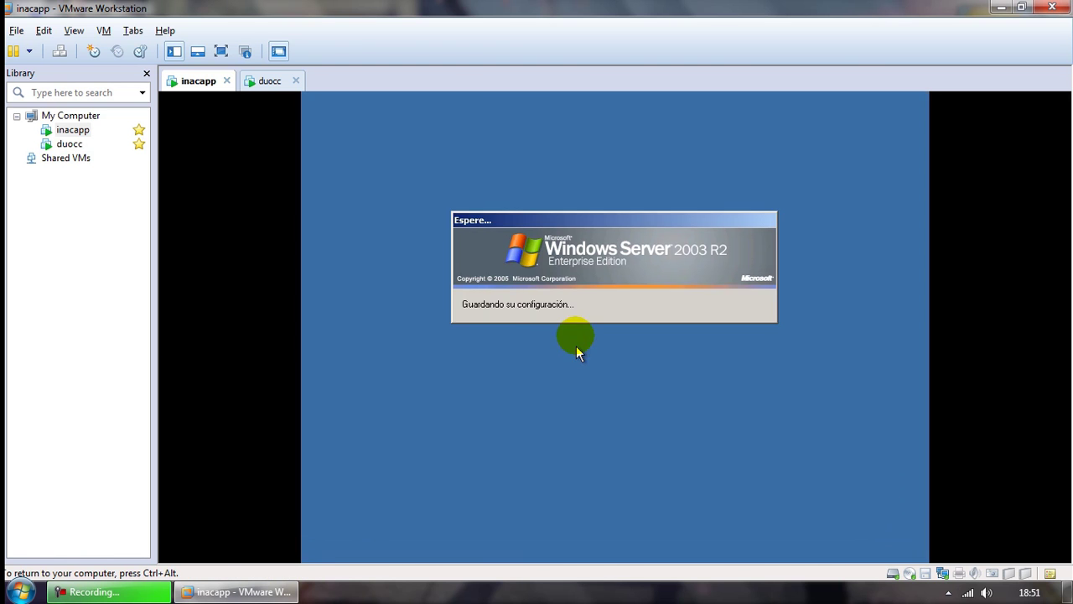
click(275, 89)
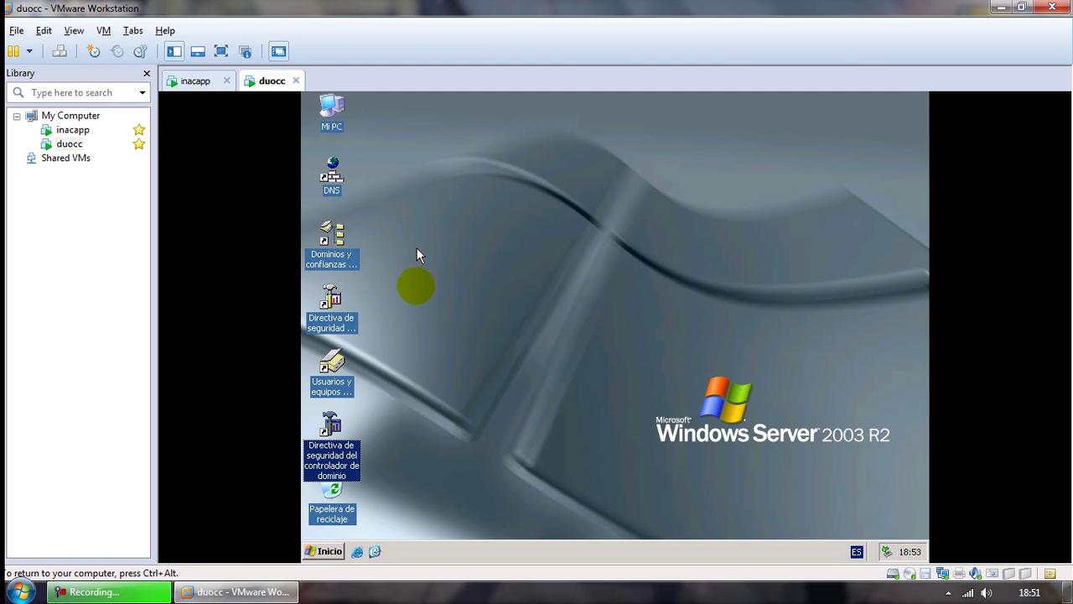
click(327, 550)
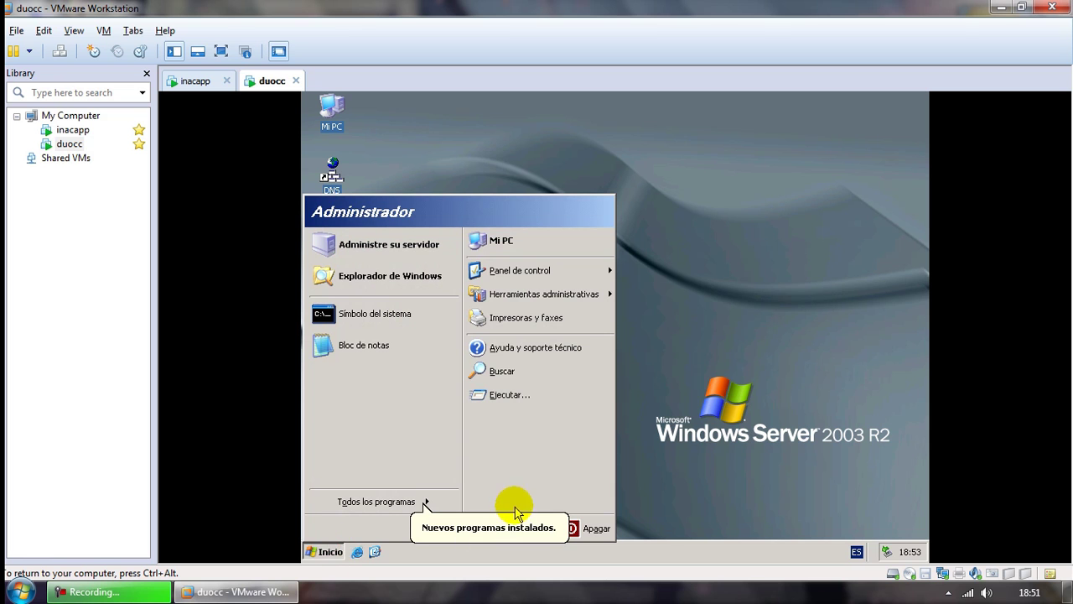
click(494, 528)
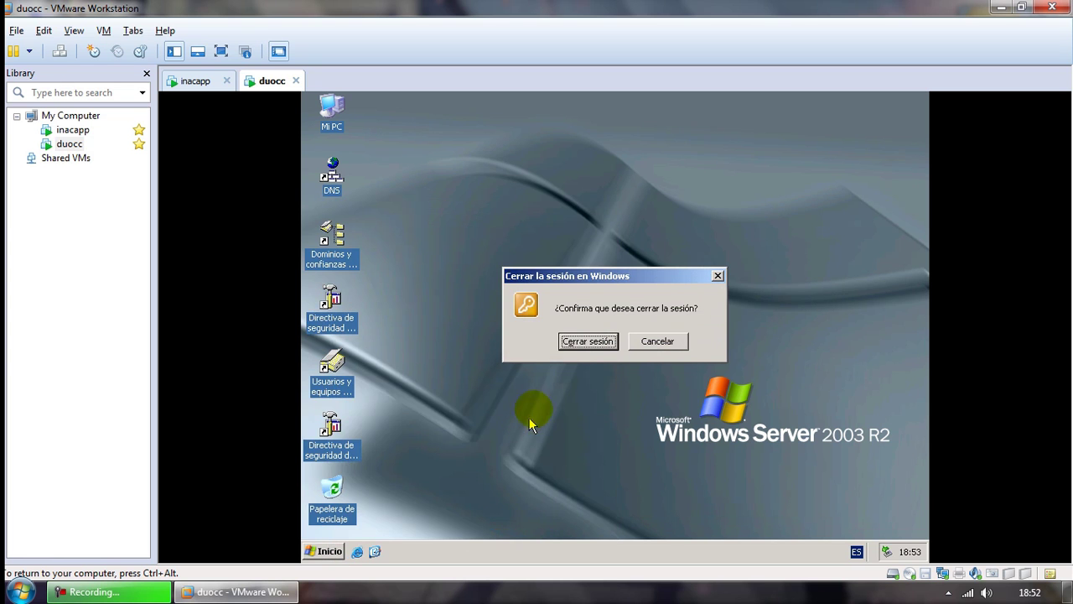
click(587, 342)
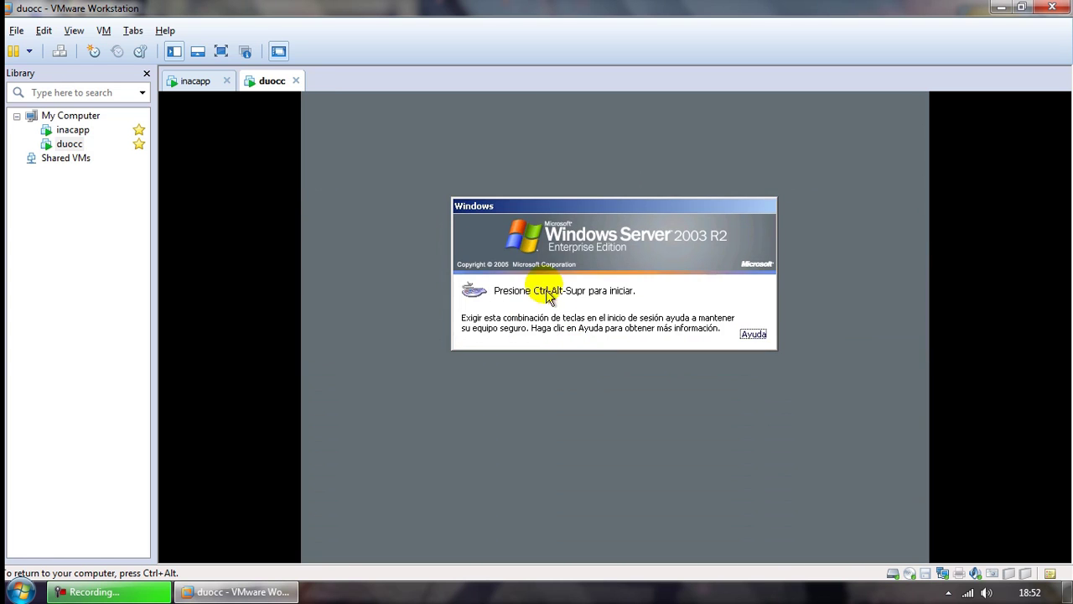
Log on to the duocc machine as usuariod in the DUOCC domain, entering the account password
click(103, 31)
click(143, 105)
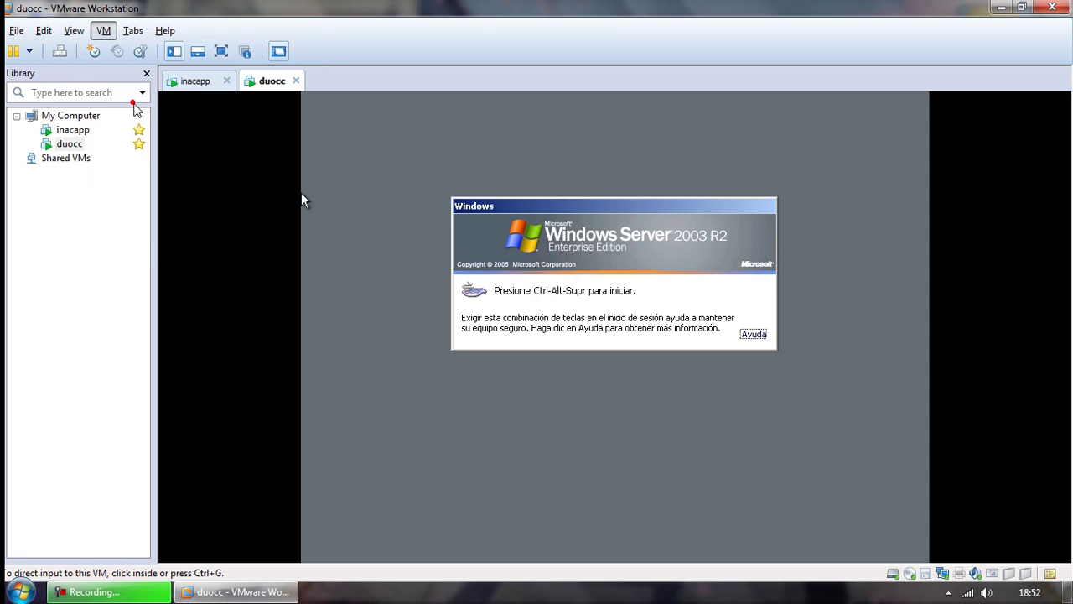
click(725, 345)
drag(620, 295, 301, 309)
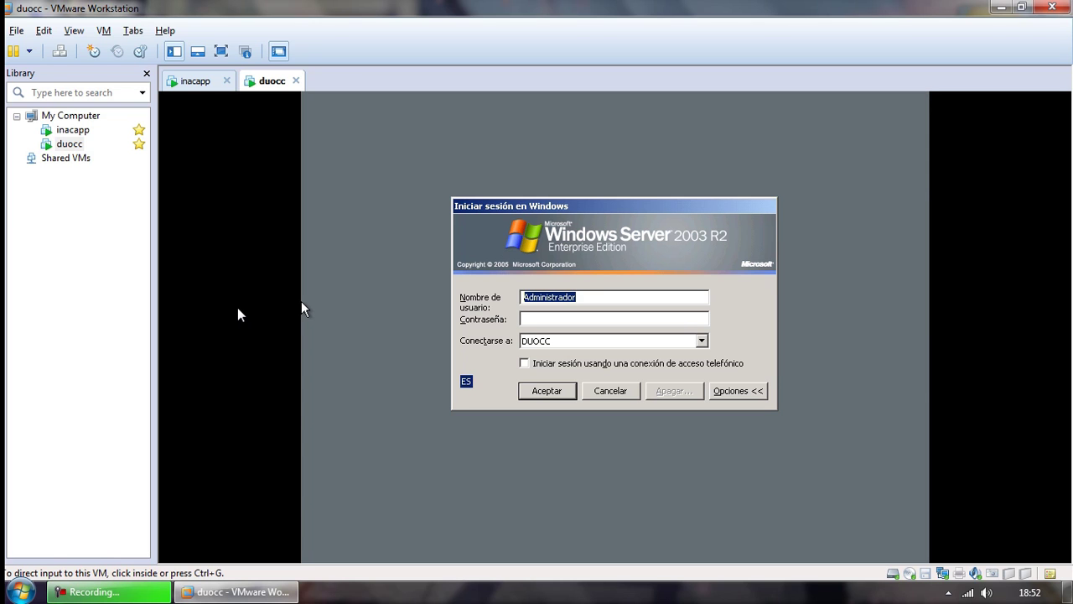
click(357, 320)
text(usua)
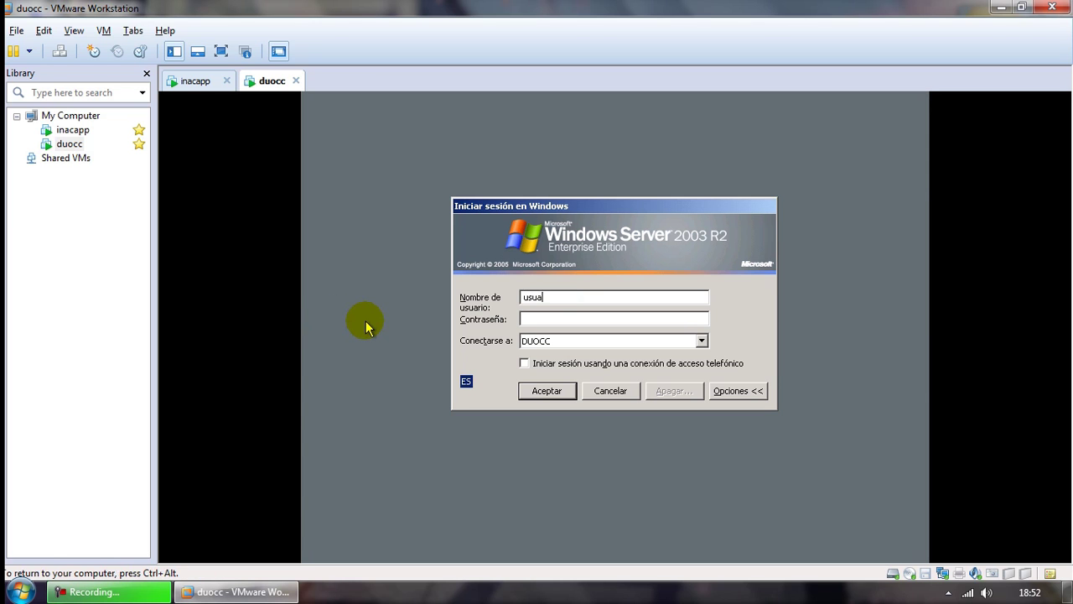
text(***)
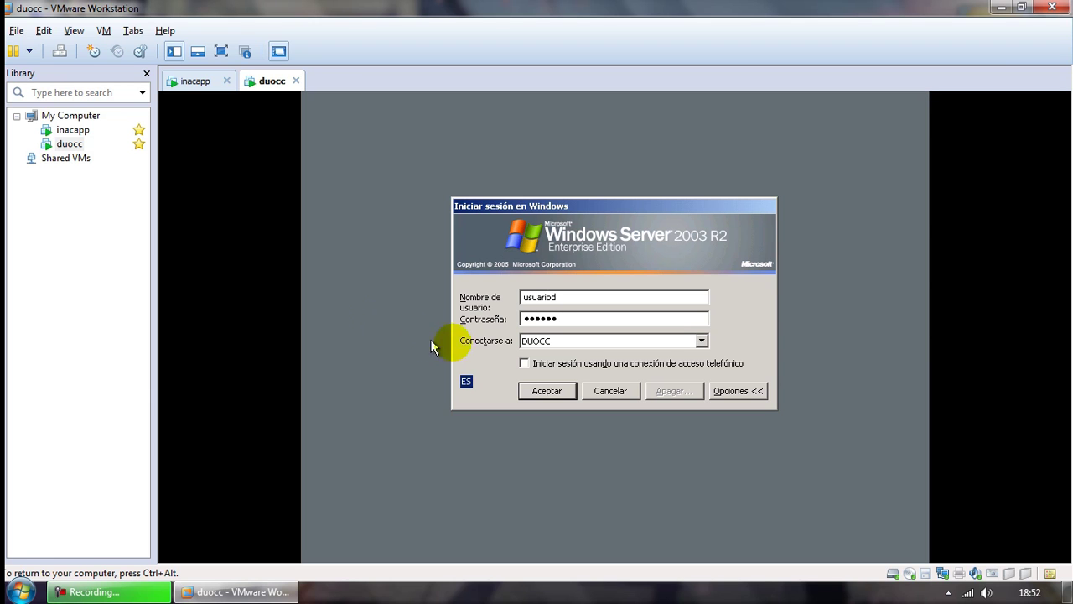
click(541, 390)
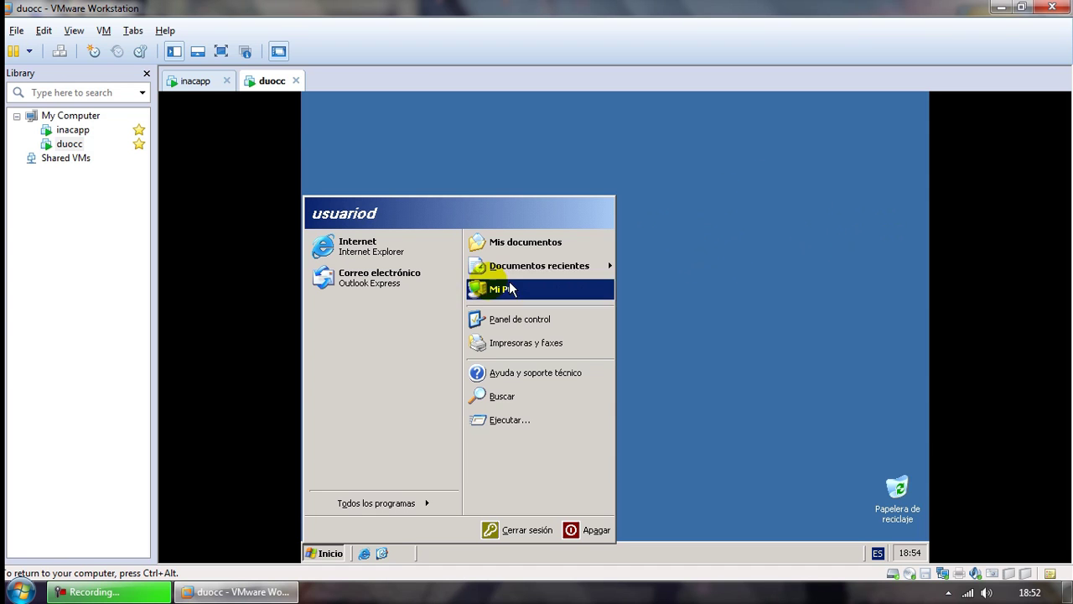
Log off usuariod and log on to the duocc machine as usuarioi in the INACAPP domain, entering the account password
click(508, 530)
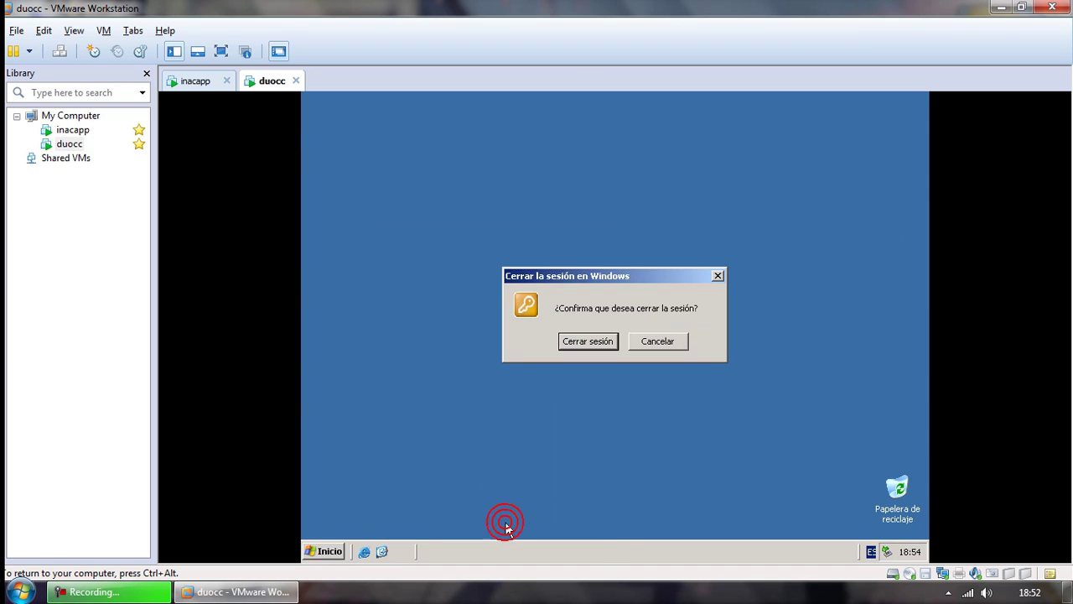
click(585, 344)
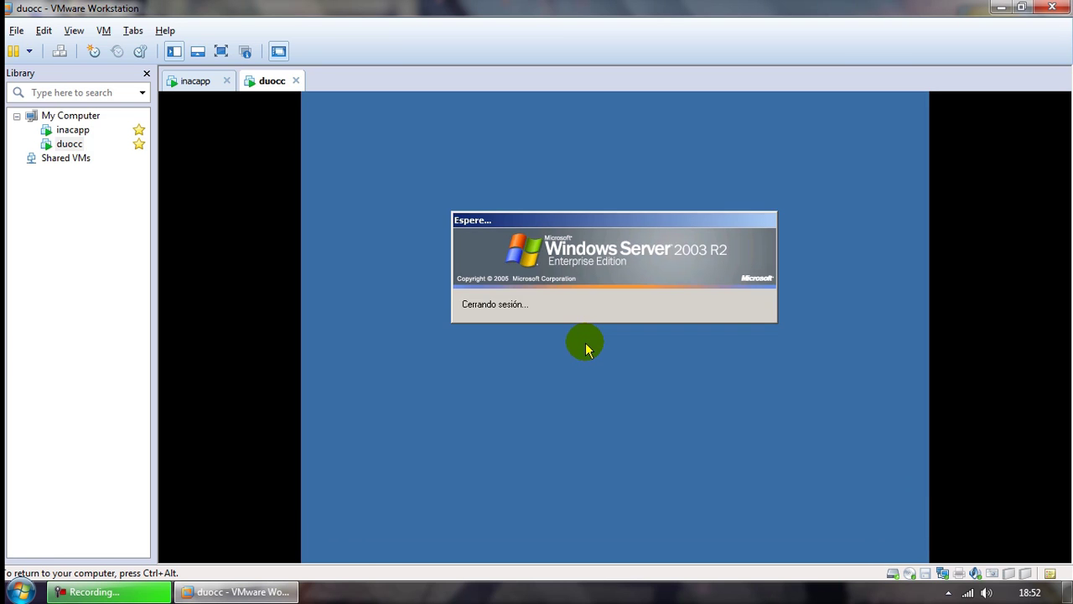
click(106, 30)
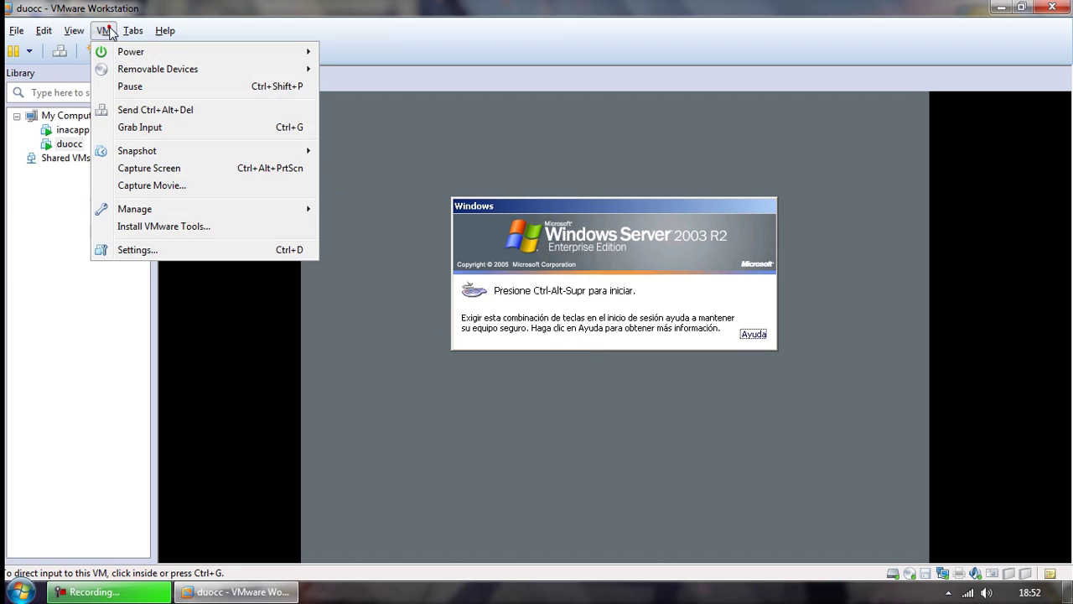
click(105, 106)
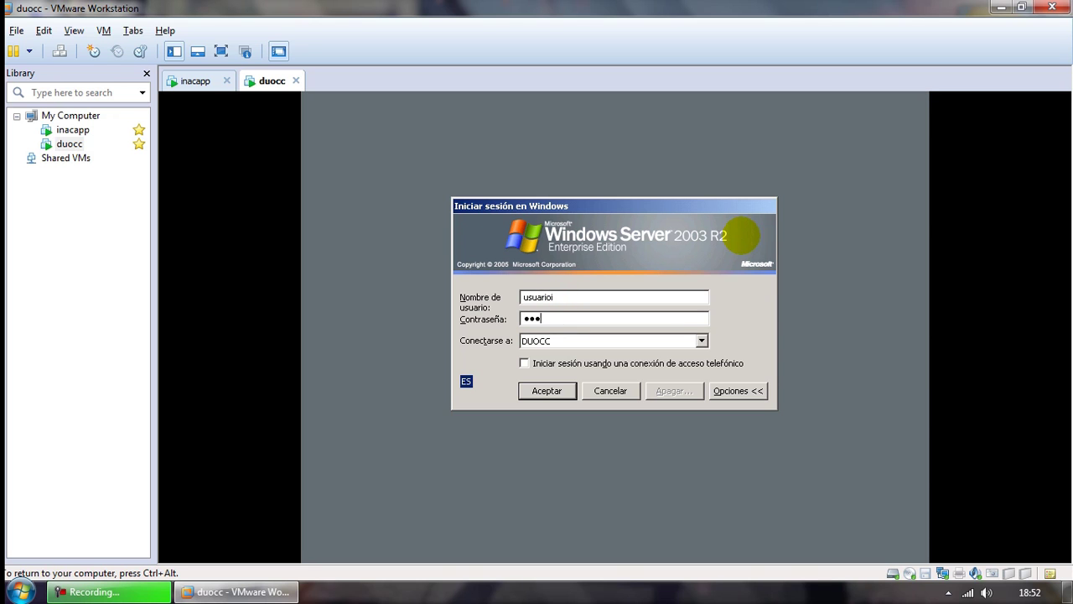
click(635, 341)
click(606, 366)
click(541, 390)
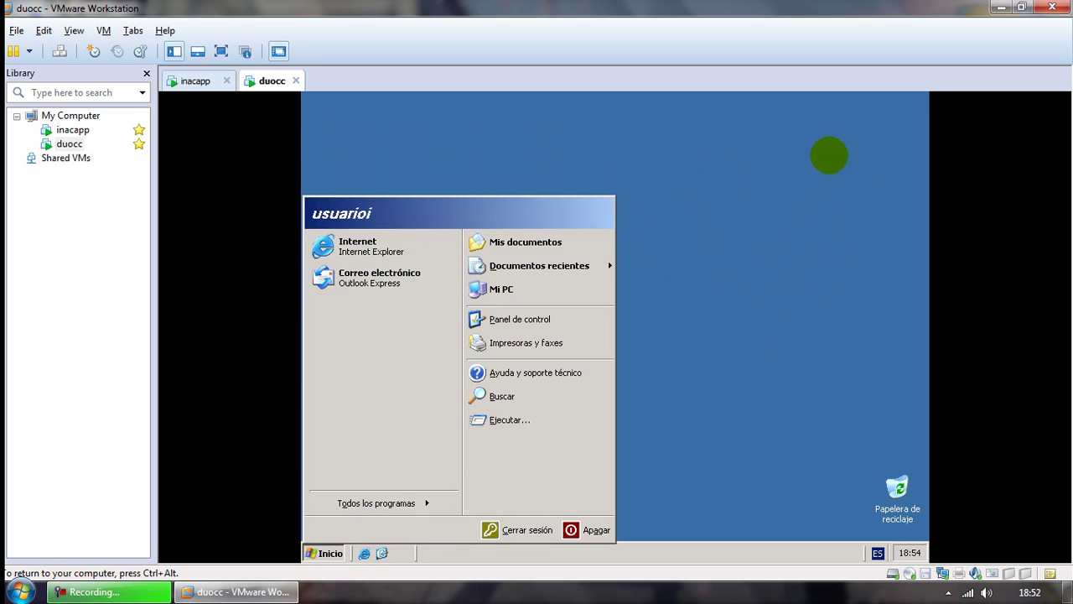
click(798, 222)
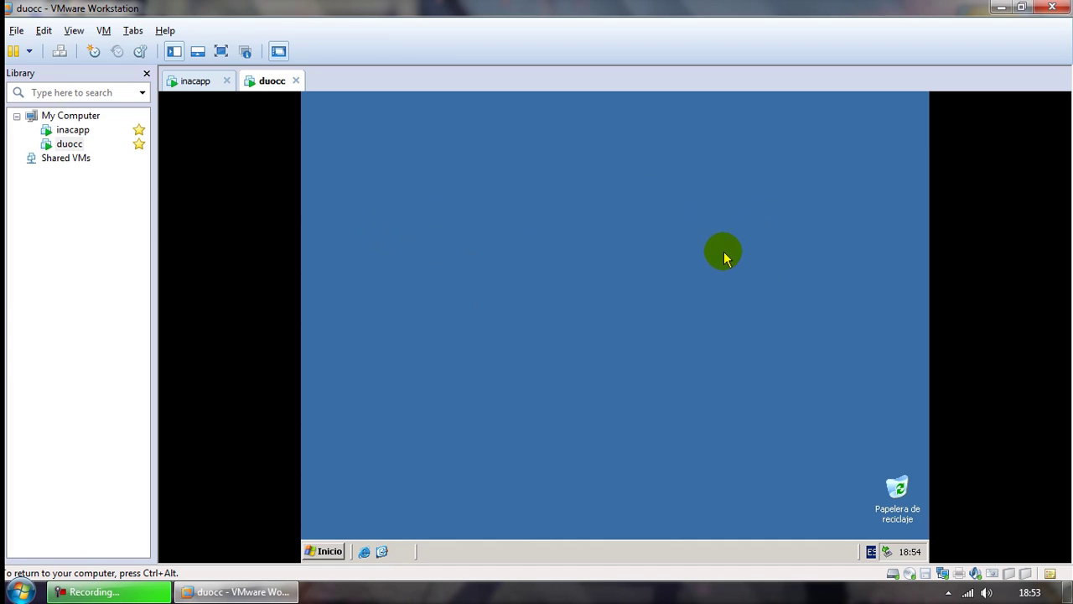
click(101, 265)
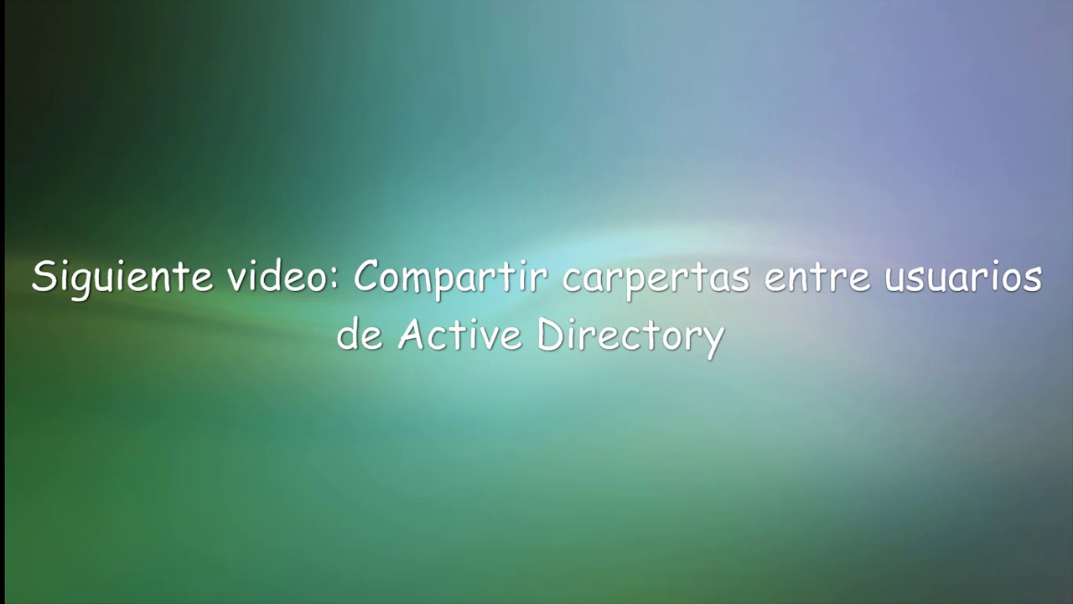